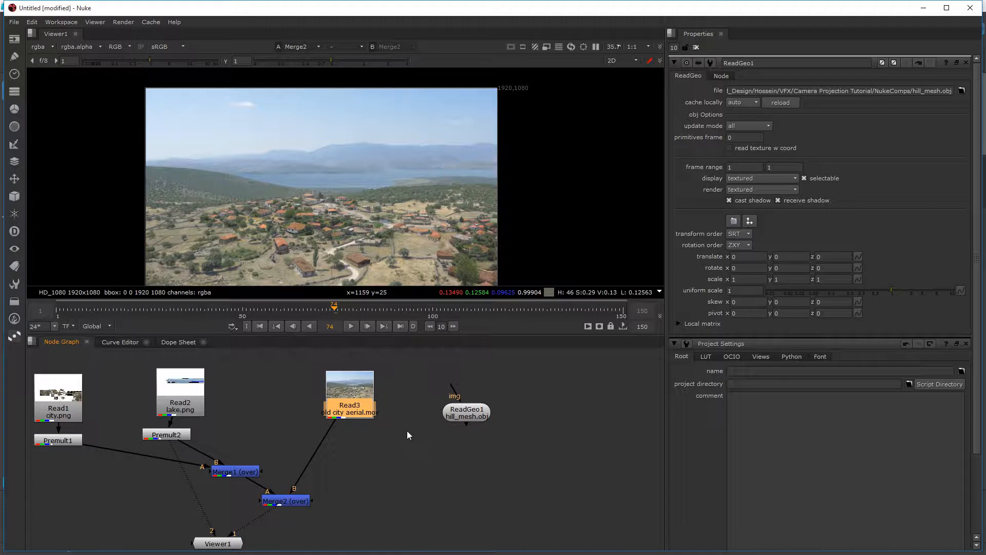
Step: Move the ReadGeo1 hill_mesh node farther away from the Read3 footage node
{"action": "left_click", "coordinate": [408, 429]}
{"action": "left_click_drag", "start_coordinate": [456, 410], "coordinate": [510, 402]}
{"action": "left_click", "coordinate": [423, 427]}
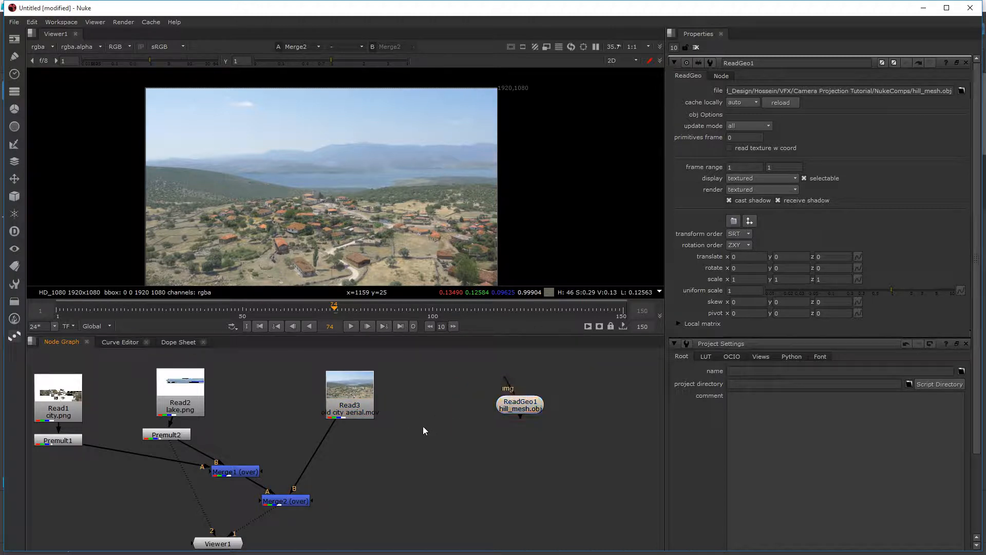
{"action": "key", "text": "Tab"}
{"action": "type", "text": "cam"}
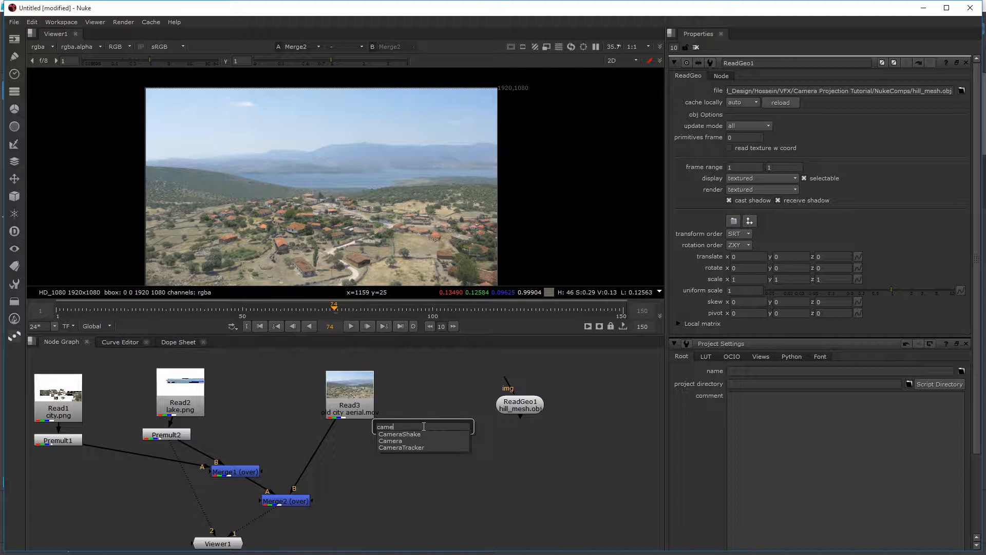
{"action": "left_click", "coordinate": [347, 410]}
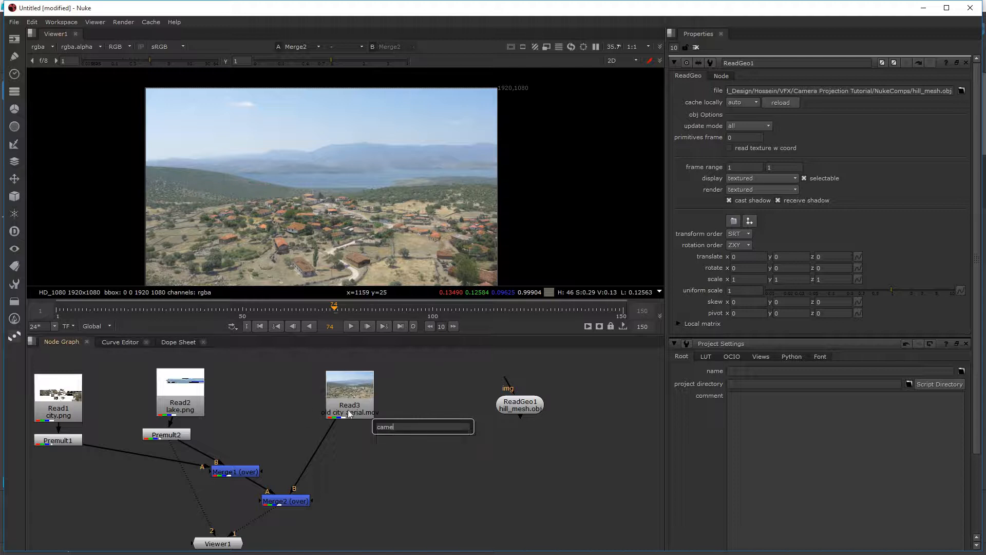
Step: Rearrange the node graph by lowering Viewer1 and placing Merge1 directly beneath Premult2
{"action": "middle_click_drag", "start_coordinate": [221, 511], "coordinate": [272, 496]}
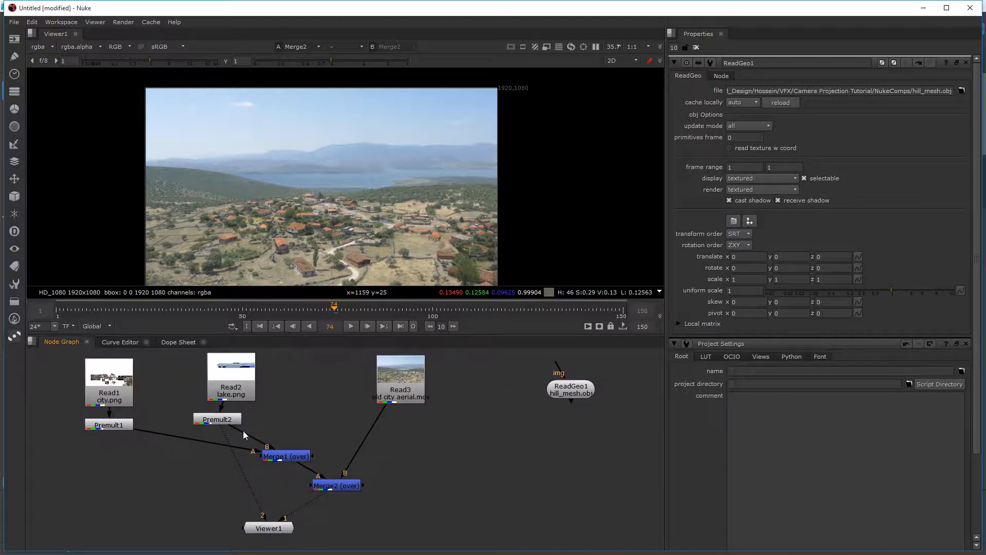
{"action": "left_click_drag", "start_coordinate": [279, 522], "coordinate": [274, 548]}
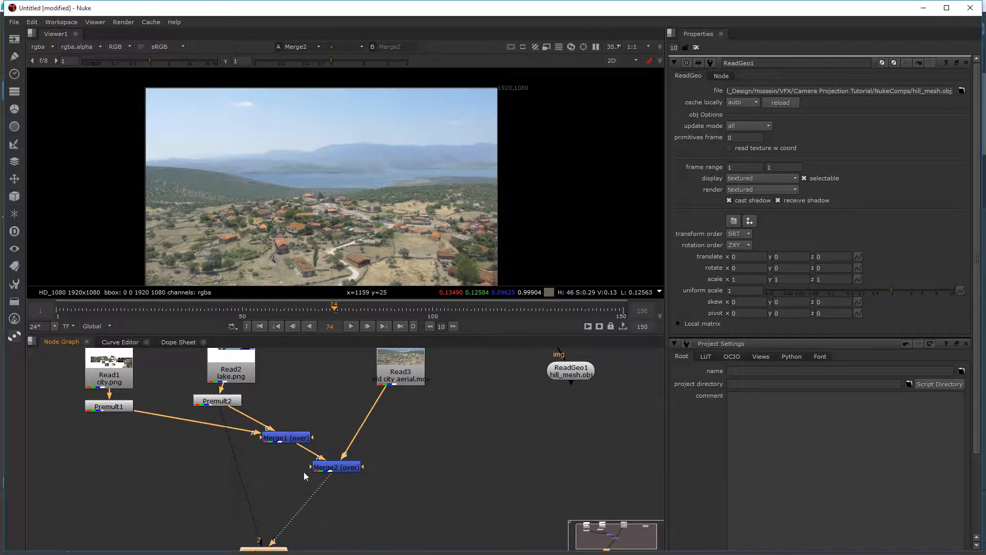
{"action": "middle_click_drag", "start_coordinate": [292, 450], "coordinate": [287, 493]}
{"action": "left_click_drag", "start_coordinate": [286, 480], "coordinate": [217, 478]}
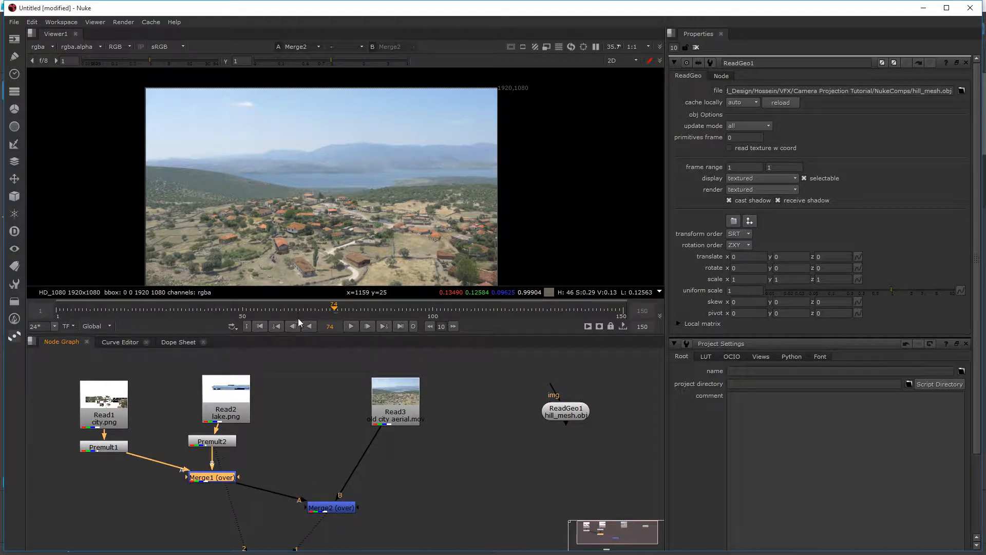
Step: Check the merged composite at an early frame and at frame 97, and return to frame 74
{"action": "left_click", "coordinate": [106, 309]}
{"action": "left_click", "coordinate": [421, 308]}
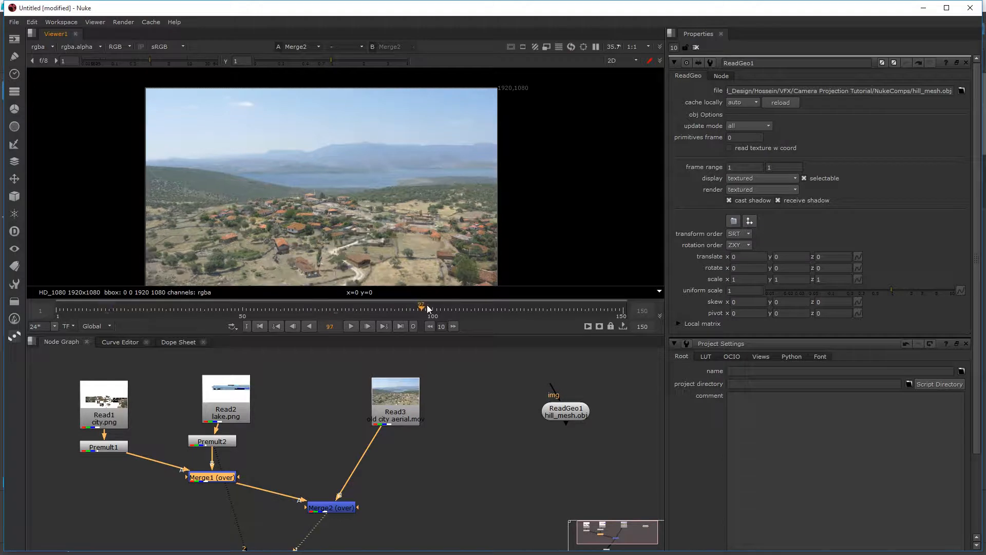
{"action": "left_click", "coordinate": [334, 310]}
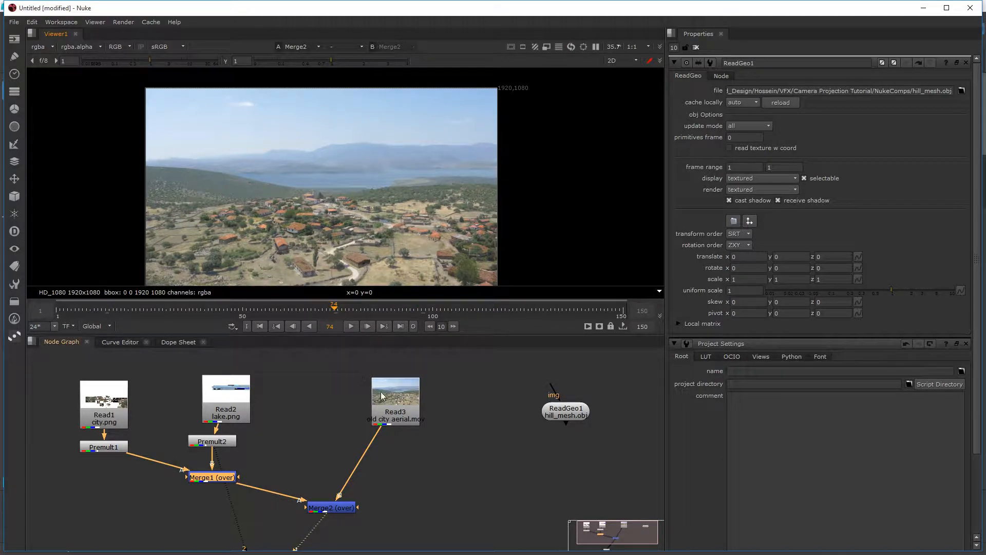
Step: Create a Tracker node beside the aerial footage and connect its input to Read3
{"action": "left_click_drag", "start_coordinate": [401, 407], "coordinate": [410, 408]}
{"action": "left_click", "coordinate": [452, 439]}
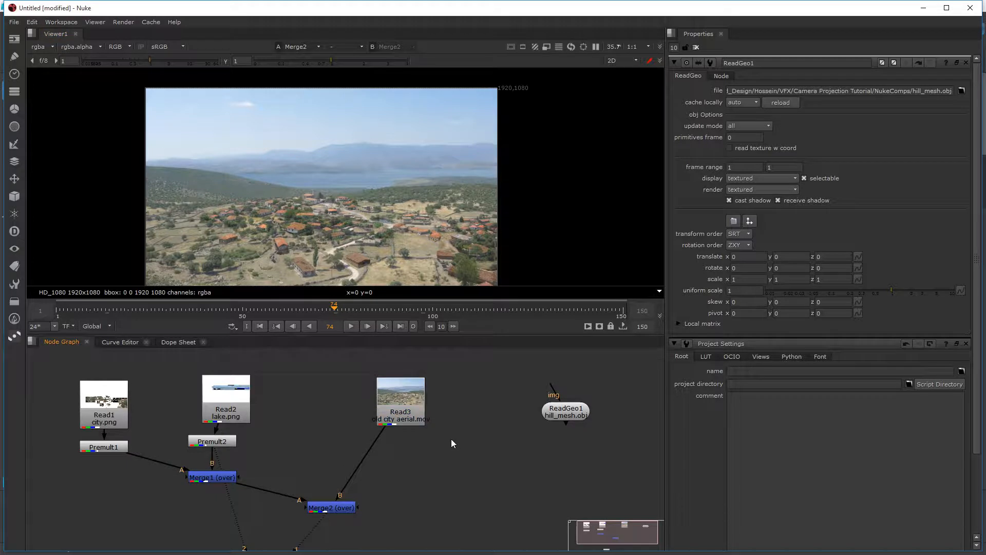
{"action": "key", "text": "Tab"}
{"action": "type", "text": "Transform"}
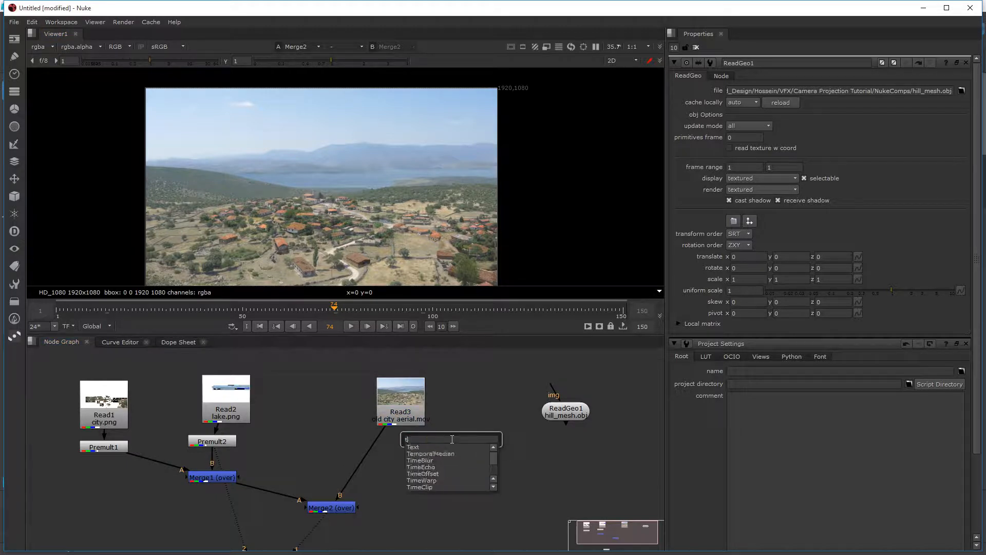
{"action": "key", "text": "Down"}
{"action": "key", "text": "Down"}
{"action": "key", "text": "Return"}
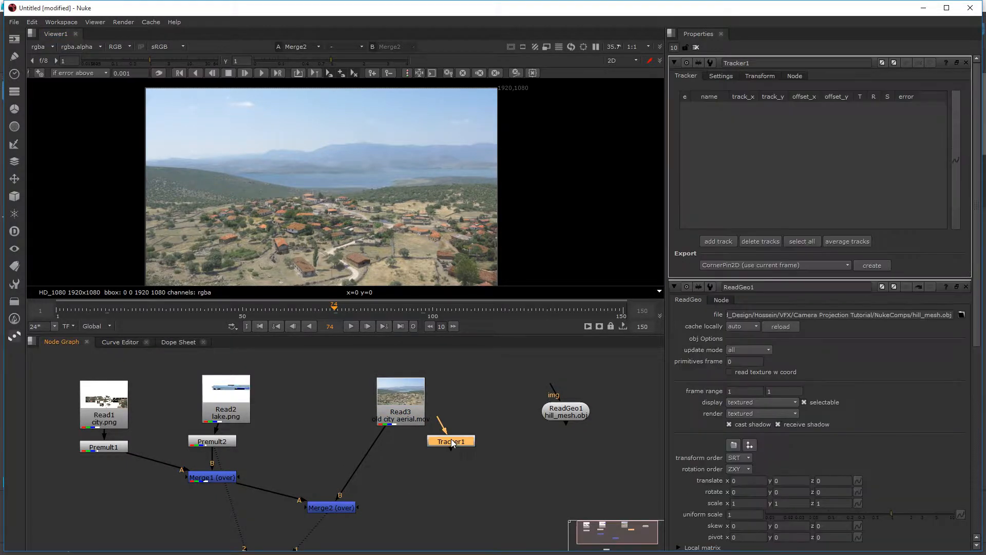
{"action": "left_click_drag", "start_coordinate": [445, 426], "coordinate": [408, 409]}
Step: Reconnect Merge2's B input to Read3 and display Tracker1's output in the viewer
{"action": "left_click_drag", "start_coordinate": [373, 435], "coordinate": [406, 447]}
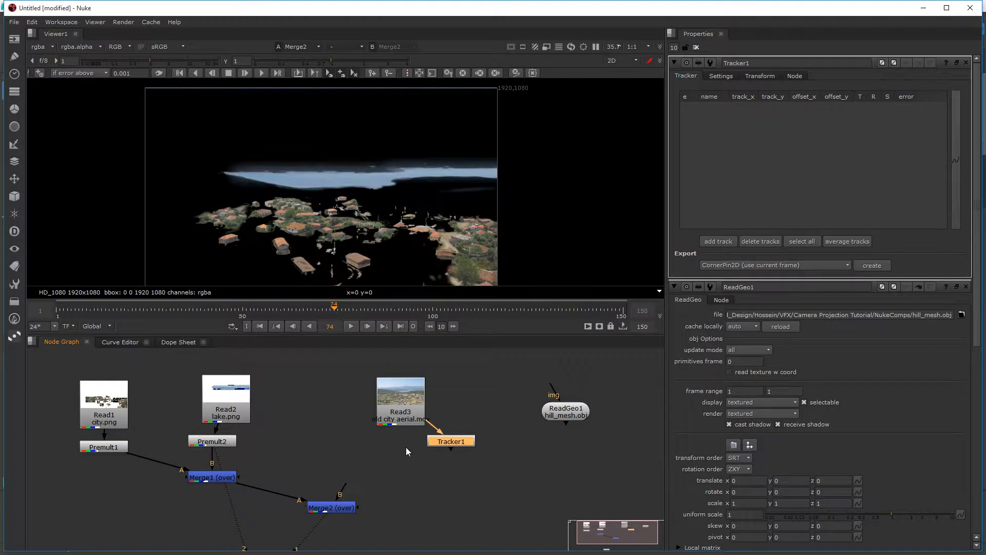
{"action": "left_click_drag", "start_coordinate": [347, 496], "coordinate": [399, 406]}
{"action": "left_click", "coordinate": [449, 442]}
{"action": "scroll", "coordinate": [348, 223], "scroll_direction": "up", "scroll_amount": 3}
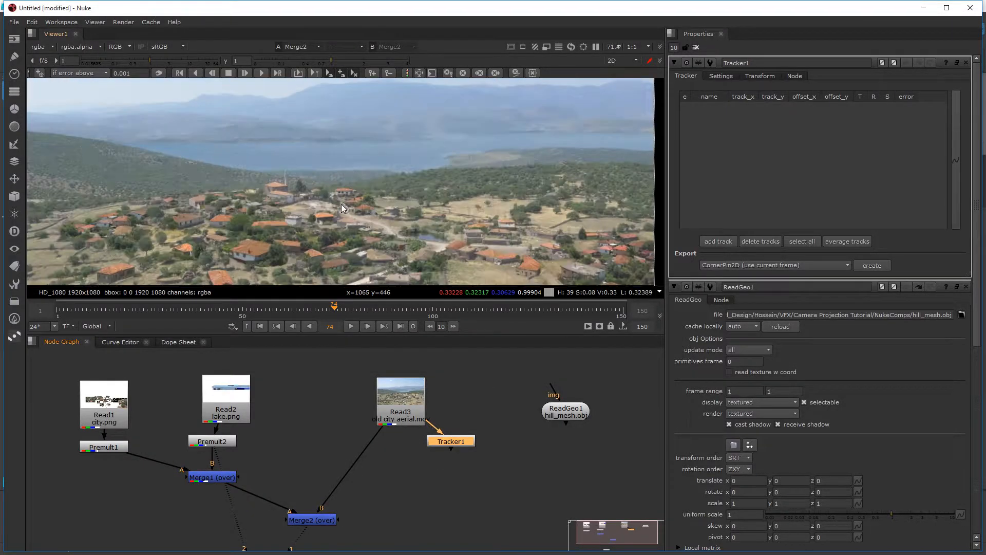
{"action": "scroll", "coordinate": [348, 223], "scroll_direction": "down", "scroll_amount": 1}
{"action": "key", "text": "1"}
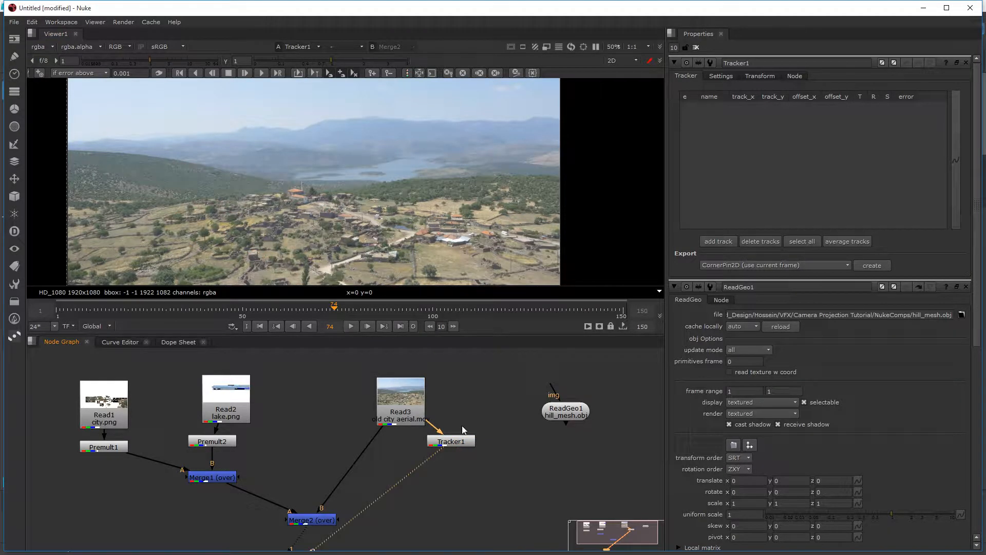
Step: Add a first track and place it on the orange-roofed house at the top of the hill
{"action": "left_click", "coordinate": [708, 243]}
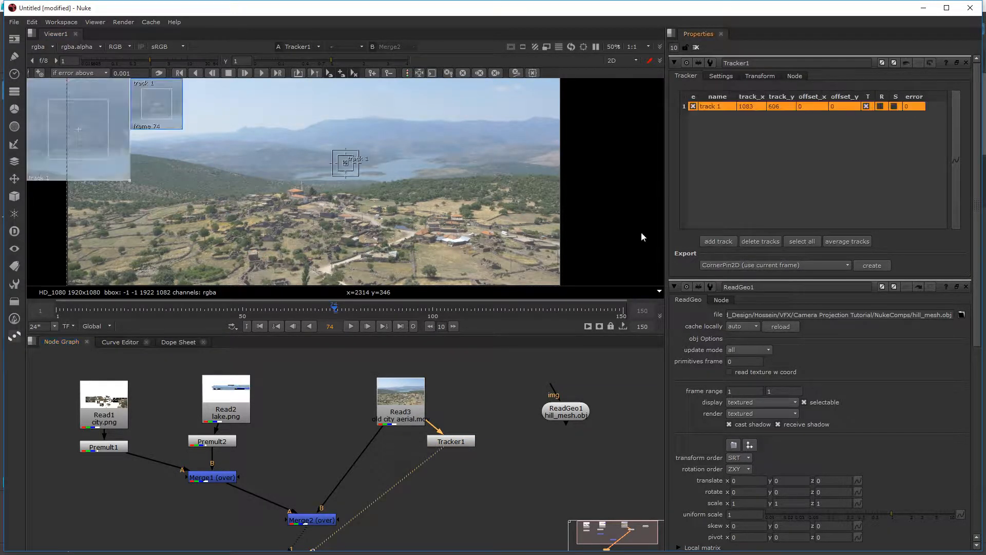
{"action": "scroll", "coordinate": [310, 209], "scroll_direction": "up", "scroll_amount": 3}
{"action": "left_click_drag", "start_coordinate": [310, 209], "coordinate": [259, 229]}
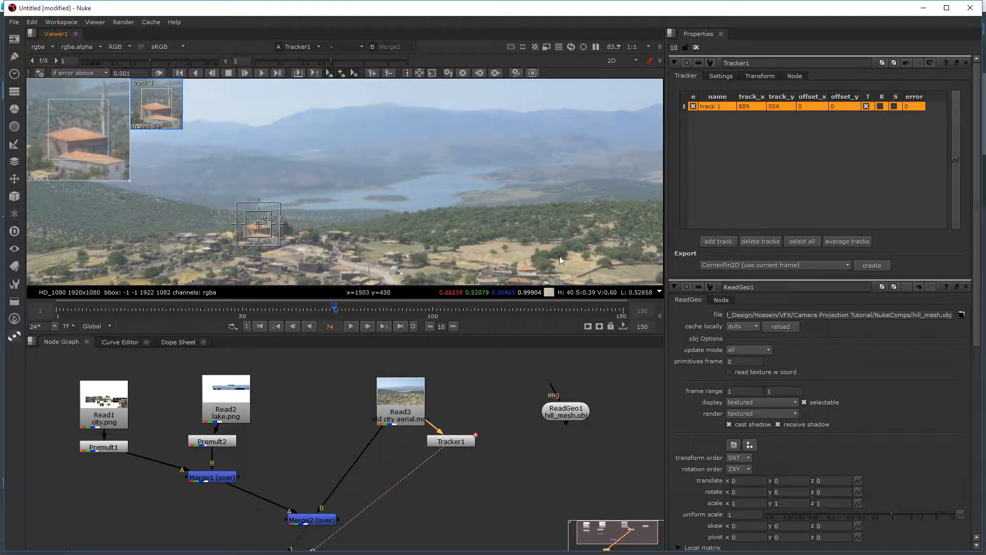
Step: Add two more tracks, one on a tree left of the village and one on the small white structure beside the road
{"action": "left_click", "coordinate": [716, 242]}
{"action": "middle_click_drag", "start_coordinate": [330, 181], "coordinate": [415, 139]}
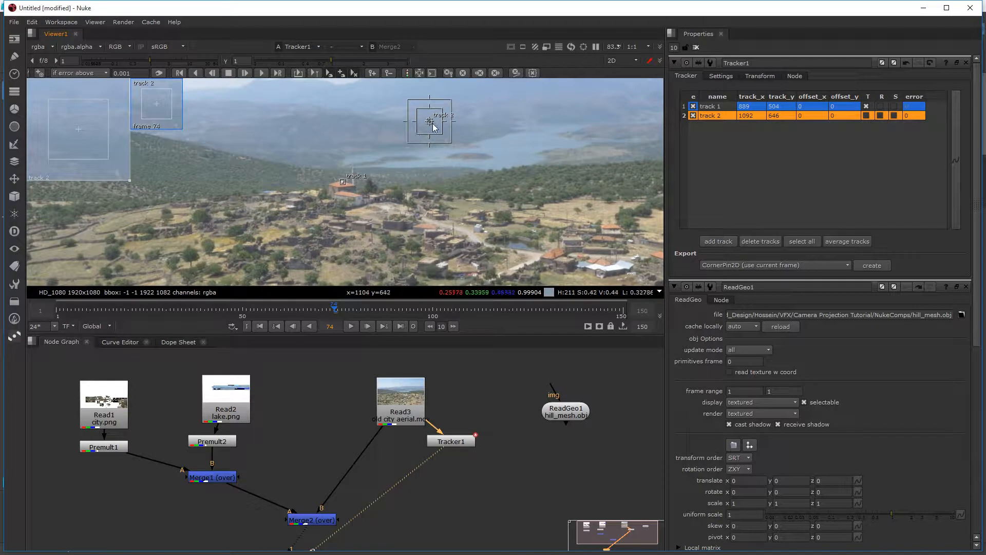
{"action": "left_click_drag", "start_coordinate": [428, 125], "coordinate": [212, 241]}
{"action": "middle_click_drag", "start_coordinate": [212, 242], "coordinate": [336, 170]}
{"action": "left_click_drag", "start_coordinate": [337, 168], "coordinate": [314, 187]}
{"action": "scroll", "coordinate": [474, 177], "scroll_direction": "down", "scroll_amount": 2}
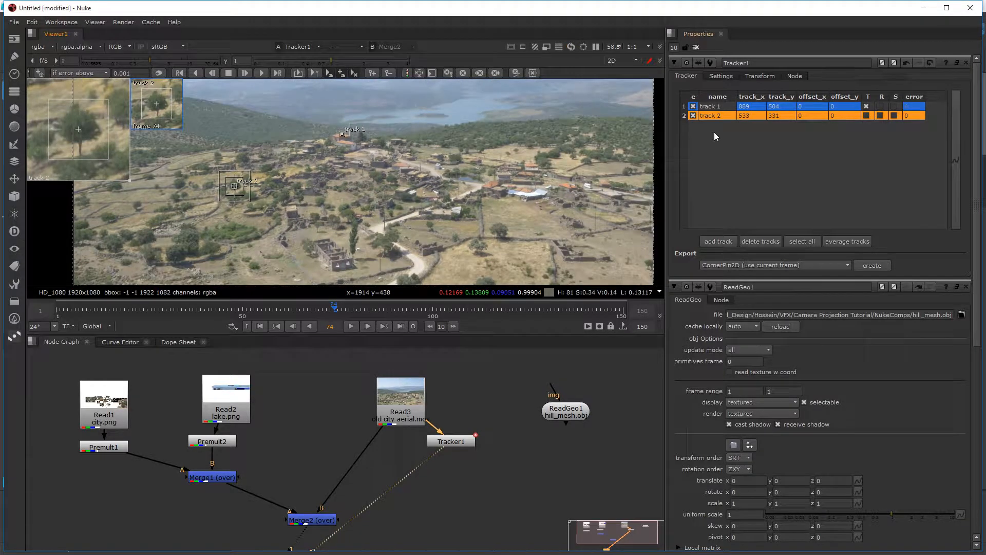
{"action": "left_click", "coordinate": [729, 246]}
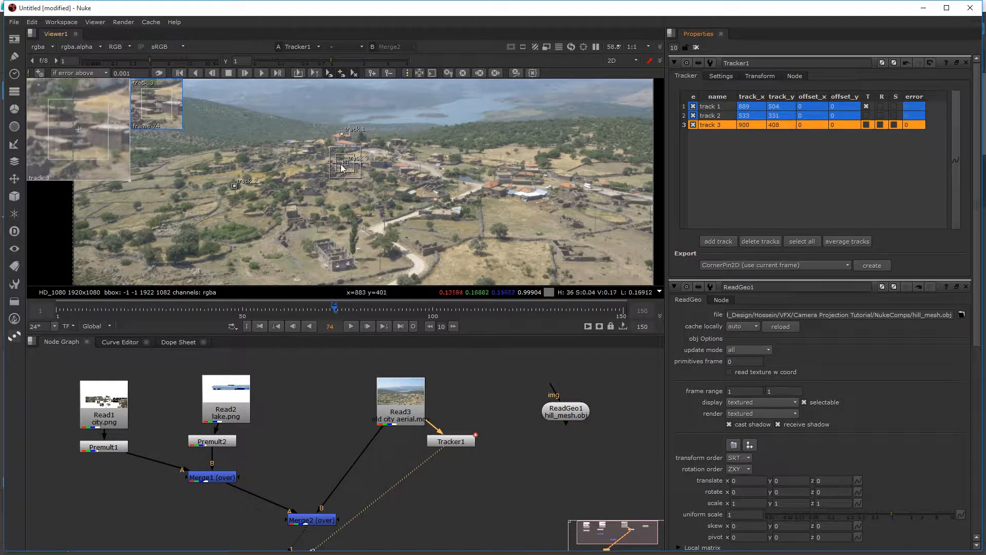
{"action": "left_click_drag", "start_coordinate": [343, 169], "coordinate": [459, 215]}
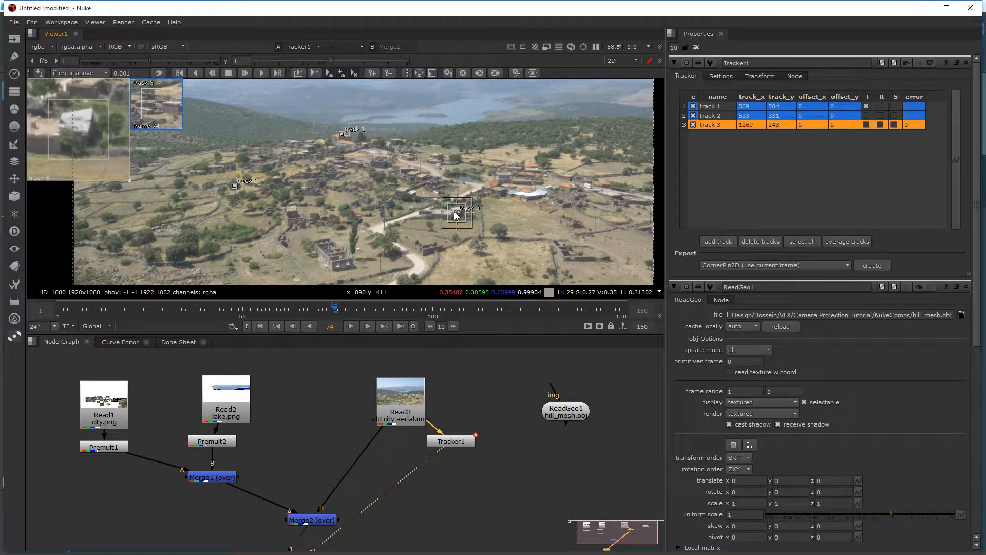
Step: Select all three tracks and track them forward to the last frame, then backward from frame 74 to frame 1
{"action": "left_click", "coordinate": [718, 107]}
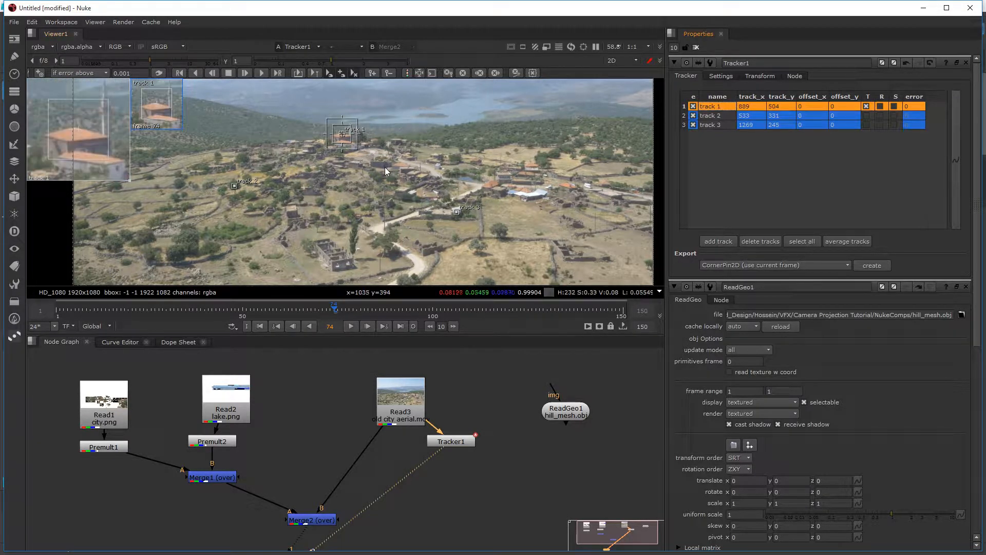
{"action": "left_click", "coordinate": [712, 125], "text": "shift"}
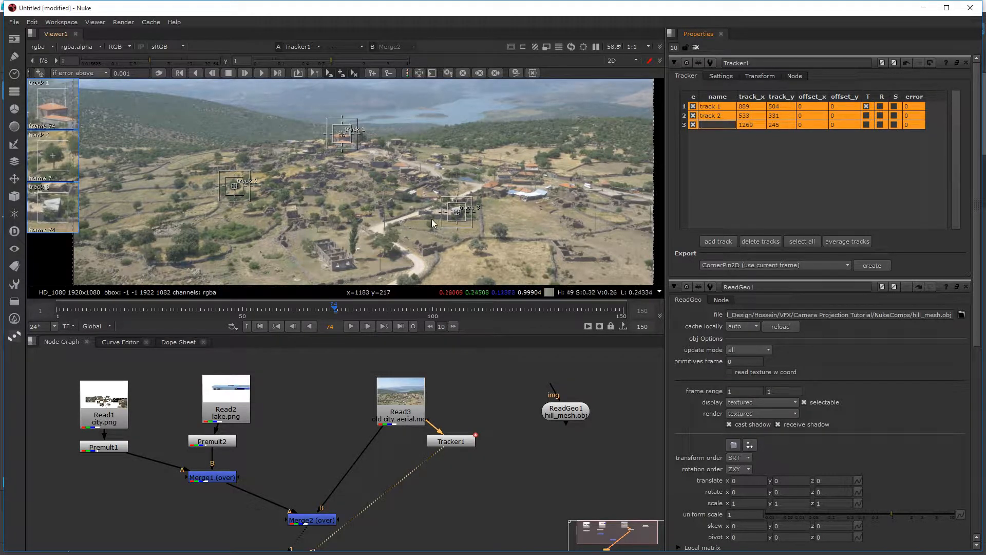
{"action": "left_click", "coordinate": [261, 73]}
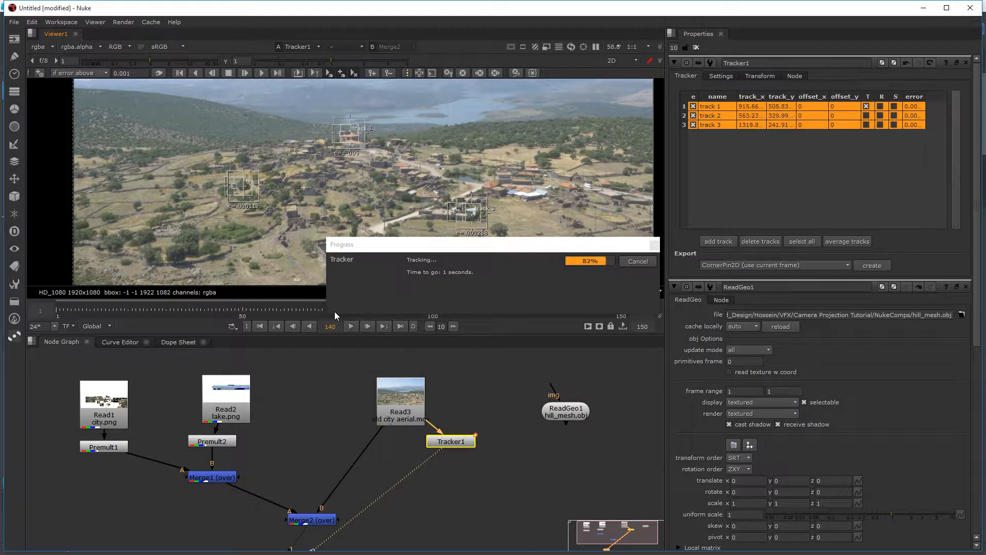
{"action": "left_click", "coordinate": [335, 308]}
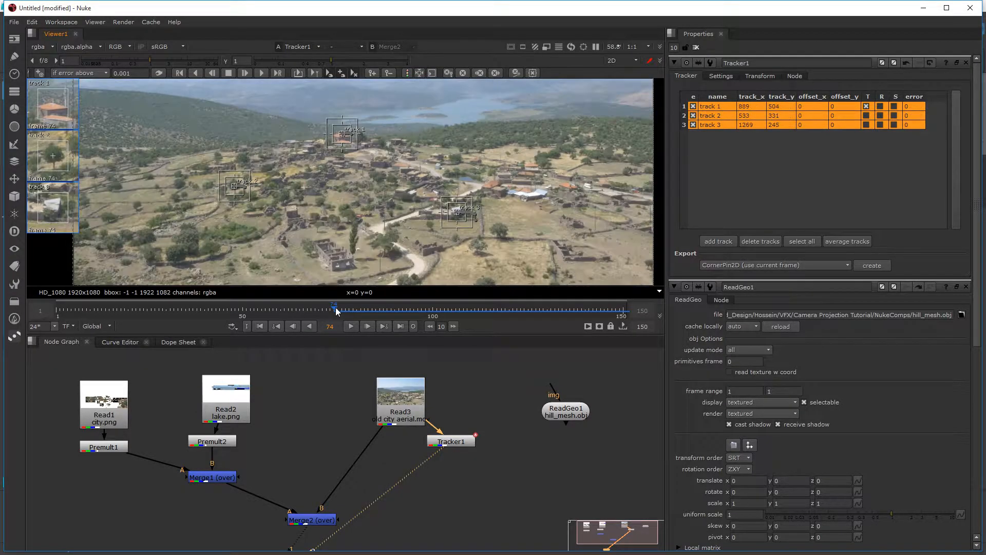
{"action": "left_click", "coordinate": [194, 74]}
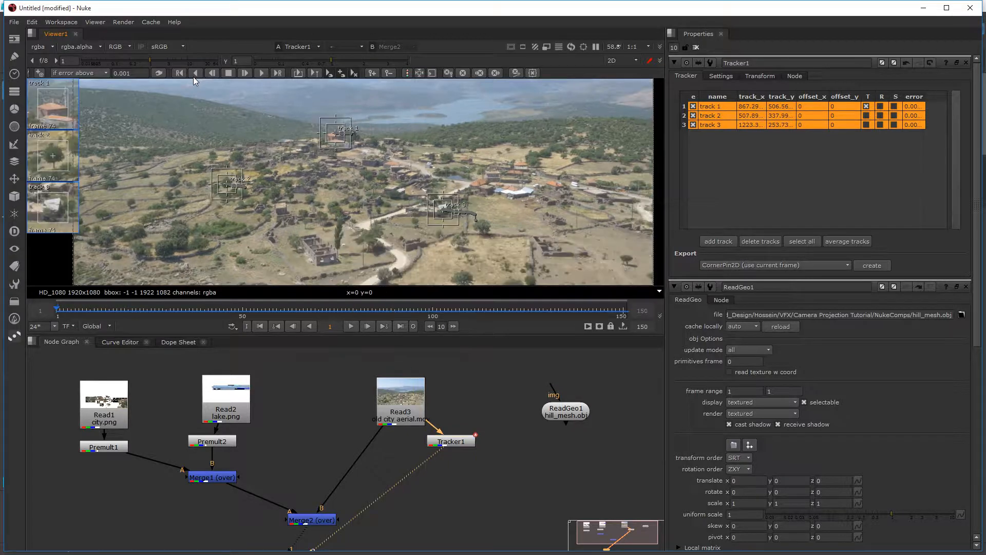
Step: Extract Tracker1 from the Read3 branch and insert it between Merge1 and Merge2's A input
{"action": "left_click_drag", "start_coordinate": [472, 445], "coordinate": [475, 456]}
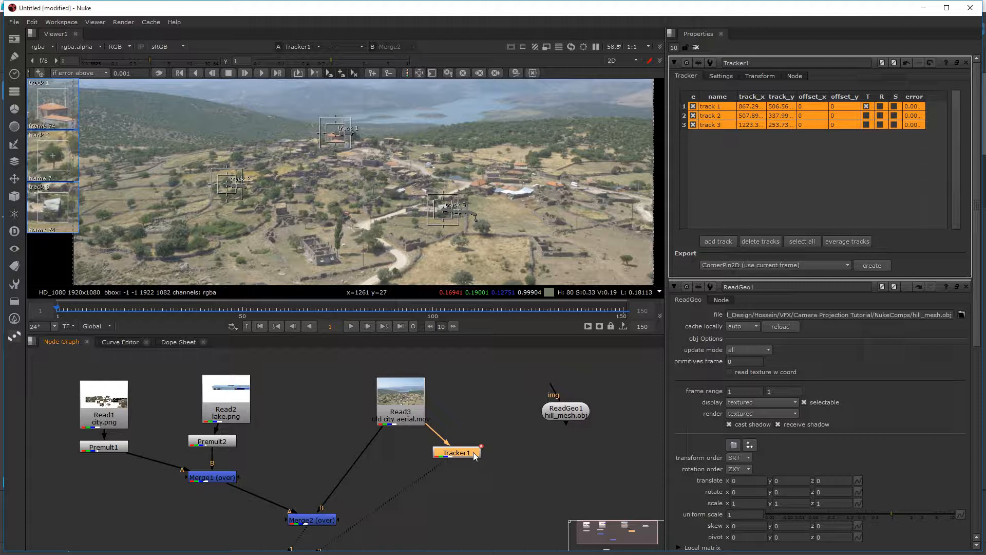
{"action": "key", "text": "ctrl+shift+x"}
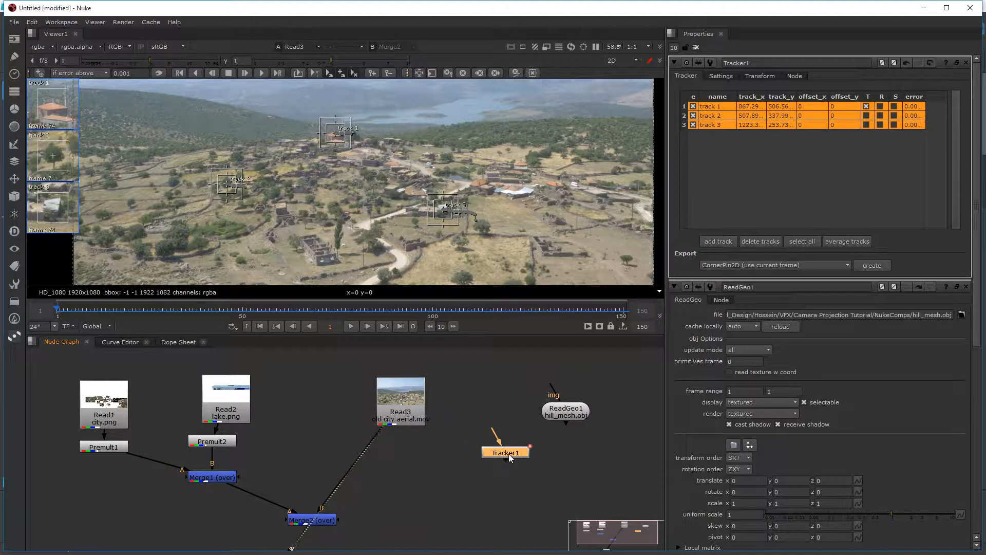
{"action": "left_click_drag", "start_coordinate": [507, 454], "coordinate": [308, 399]}
{"action": "left_click_drag", "start_coordinate": [325, 520], "coordinate": [291, 517]}
{"action": "left_click_drag", "start_coordinate": [312, 397], "coordinate": [246, 496]}
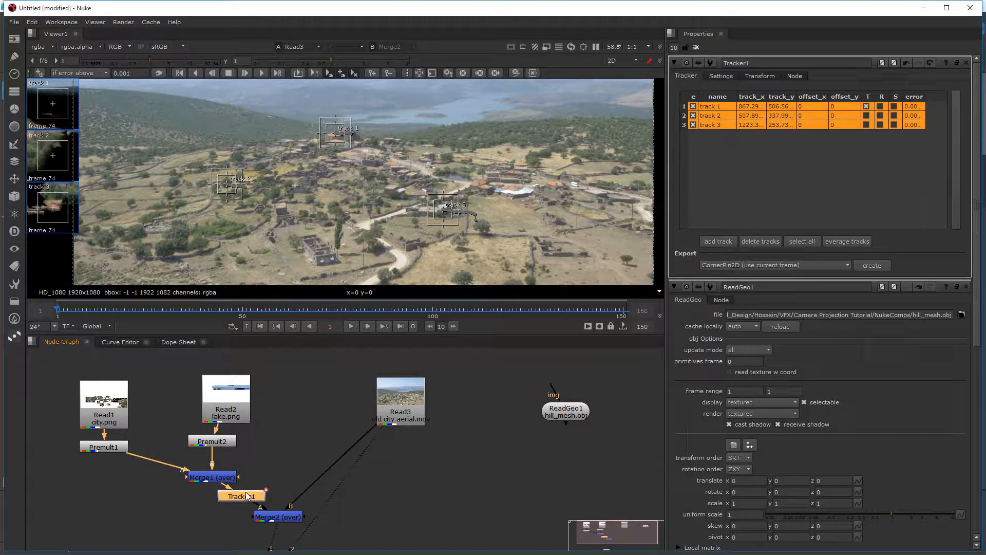
Step: Set Tracker1's reference frame to 74 and its transform to match-move
{"action": "left_click", "coordinate": [761, 76]}
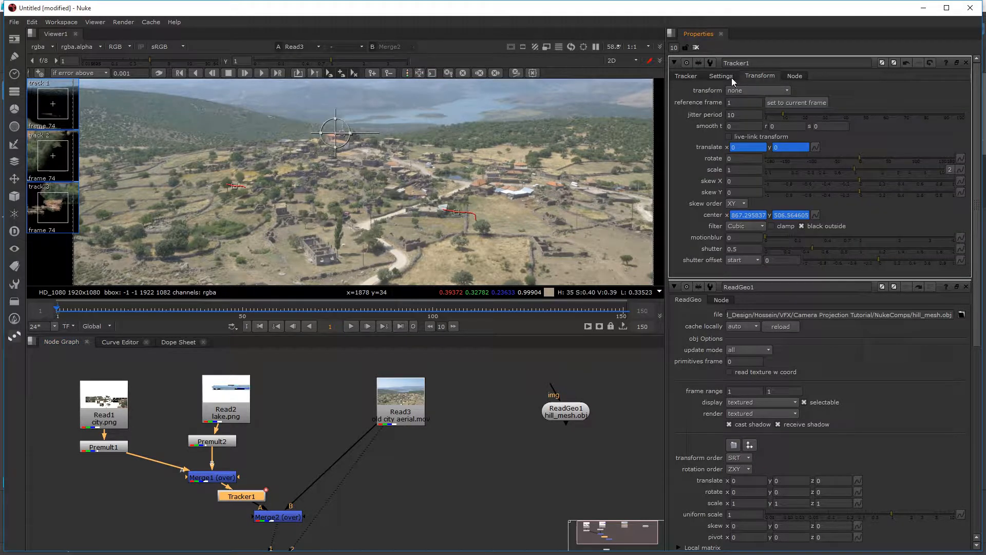
{"action": "left_click", "coordinate": [737, 104]}
{"action": "type", "text": "74"}
{"action": "key", "text": "Return"}
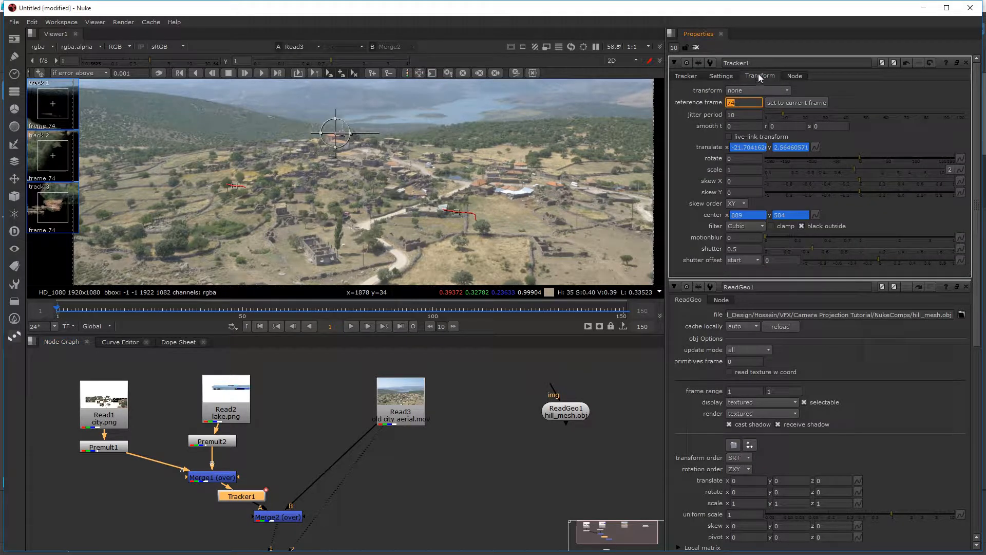
{"action": "left_click", "coordinate": [757, 91]}
{"action": "left_click", "coordinate": [753, 113]}
Step: View the Merge2 composite enlarged and scrub the timeline through frames 52 and 76 to check how the painted layers follow the footage
{"action": "left_click", "coordinate": [317, 428]}
{"action": "key", "text": "1"}
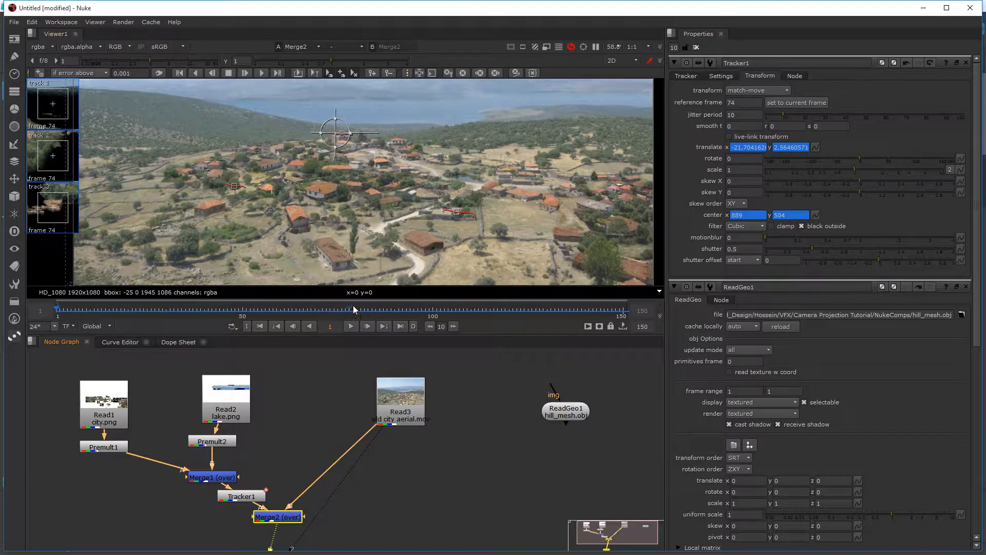
{"action": "key", "text": "space"}
{"action": "key", "text": "f"}
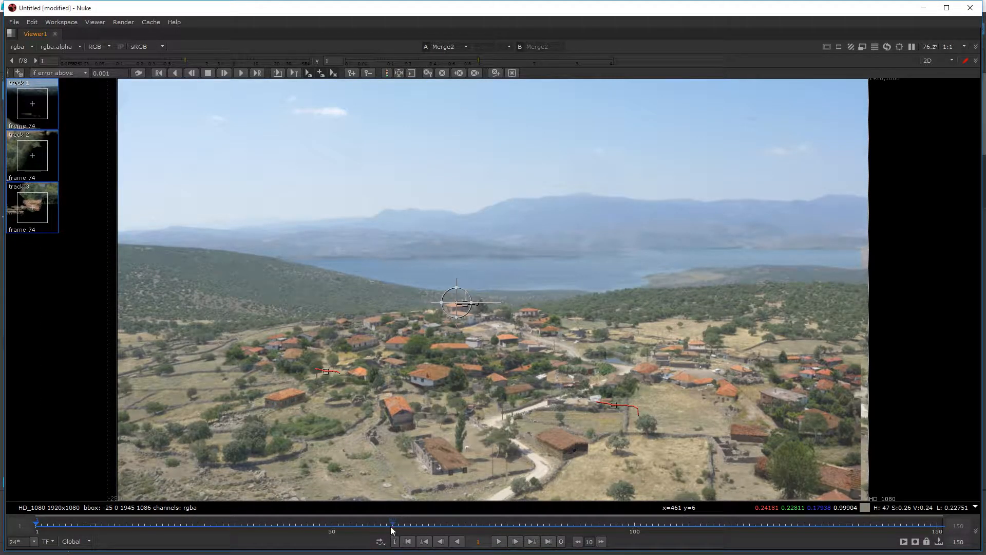
{"action": "left_click_drag", "start_coordinate": [390, 526], "coordinate": [345, 524]}
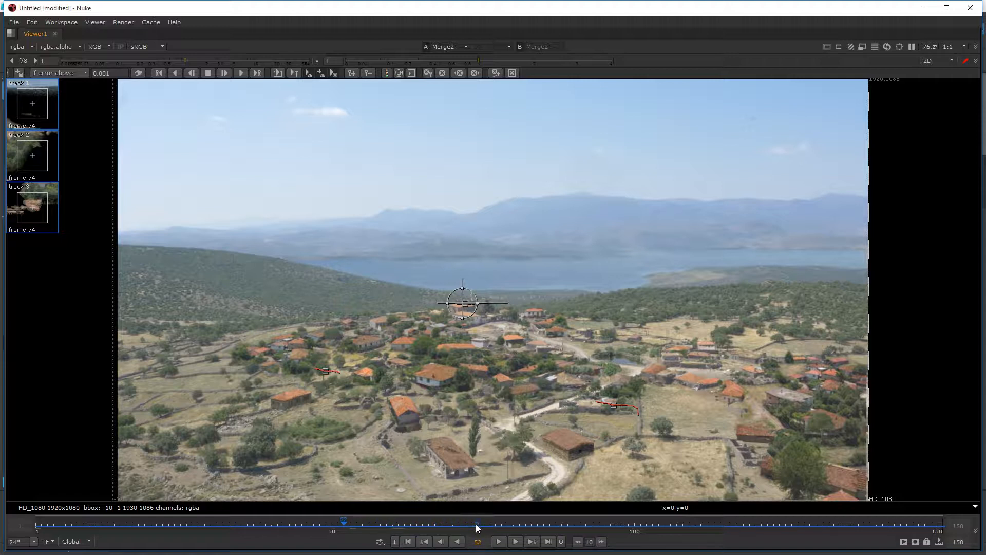
{"action": "mouse_move", "coordinate": [476, 524]}
{"action": "left_mouse_down"}
{"action": "mouse_move", "coordinate": [757, 534]}
{"action": "mouse_move", "coordinate": [489, 532]}
{"action": "left_mouse_up"}
{"action": "scroll", "coordinate": [465, 378], "scroll_direction": "up", "scroll_amount": 1}
{"action": "middle_click_drag", "start_coordinate": [465, 378], "coordinate": [471, 455]}
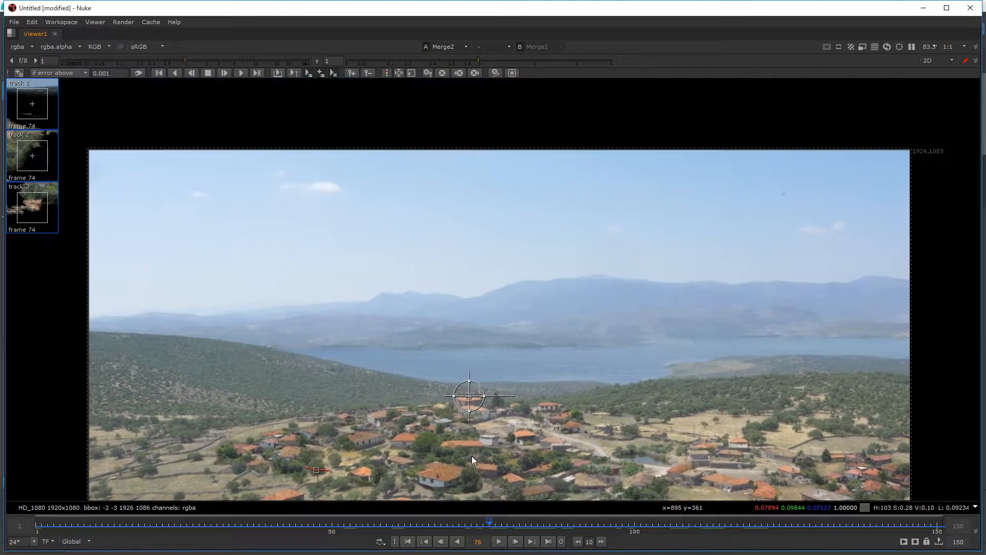
{"action": "scroll", "coordinate": [472, 455], "scroll_direction": "up", "scroll_amount": 2}
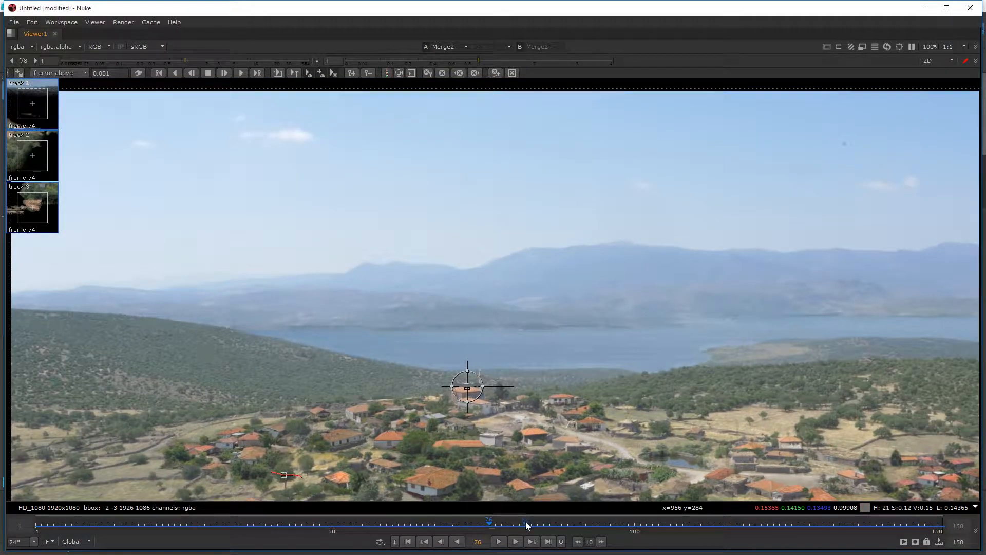
Step: Close the open node properties and scrub the enlarged composite between frames 71 and 84 to examine the painted houses' alignment
{"action": "key", "text": "space"}
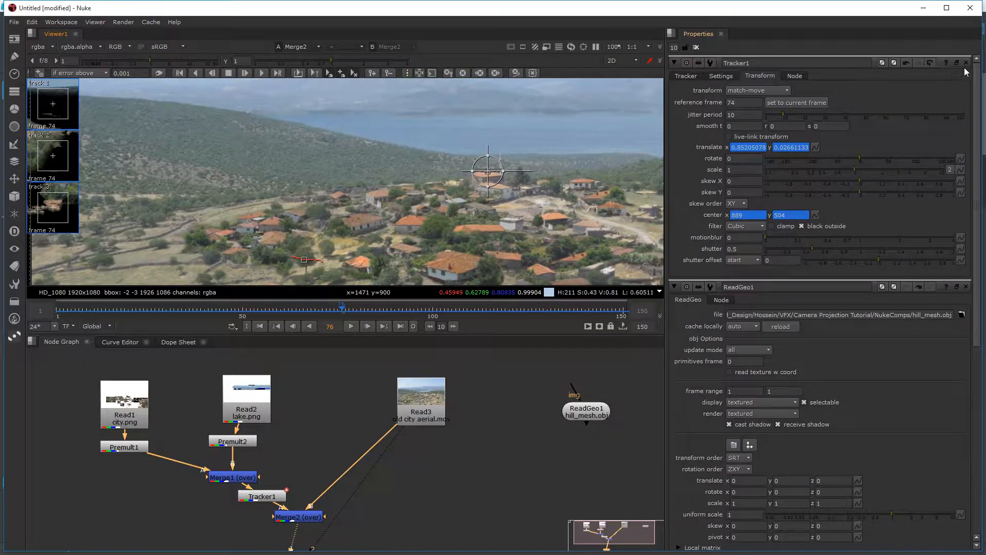
{"action": "key", "text": "space"}
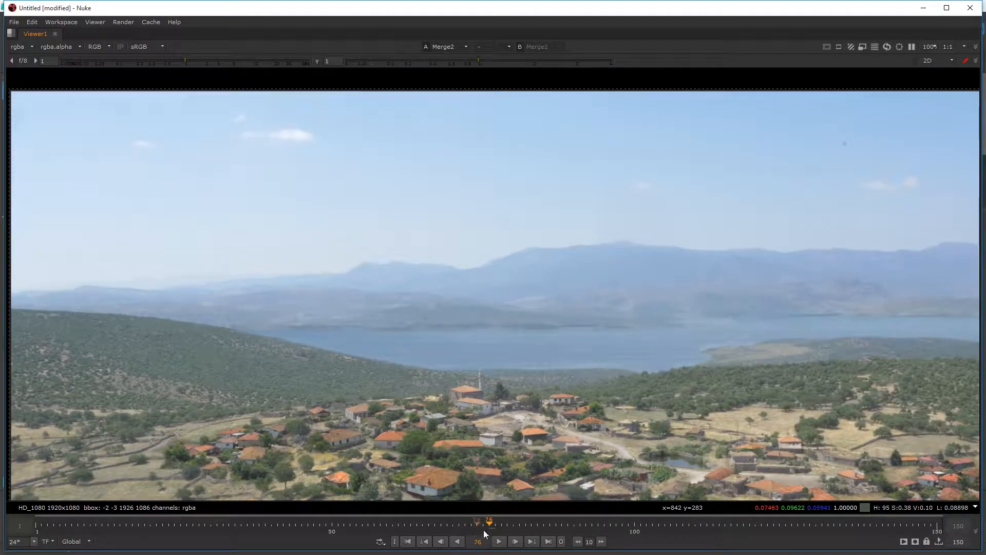
{"action": "left_click", "coordinate": [512, 525]}
{"action": "left_click_drag", "start_coordinate": [513, 525], "coordinate": [459, 525]}
{"action": "middle_click_drag", "start_coordinate": [477, 425], "coordinate": [424, 210]}
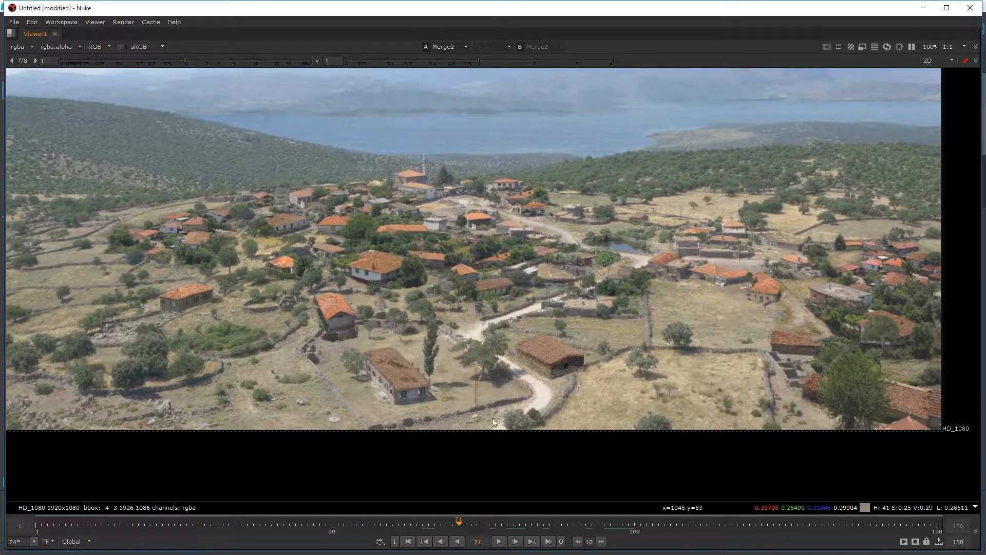
{"action": "left_click_drag", "start_coordinate": [472, 521], "coordinate": [538, 528]}
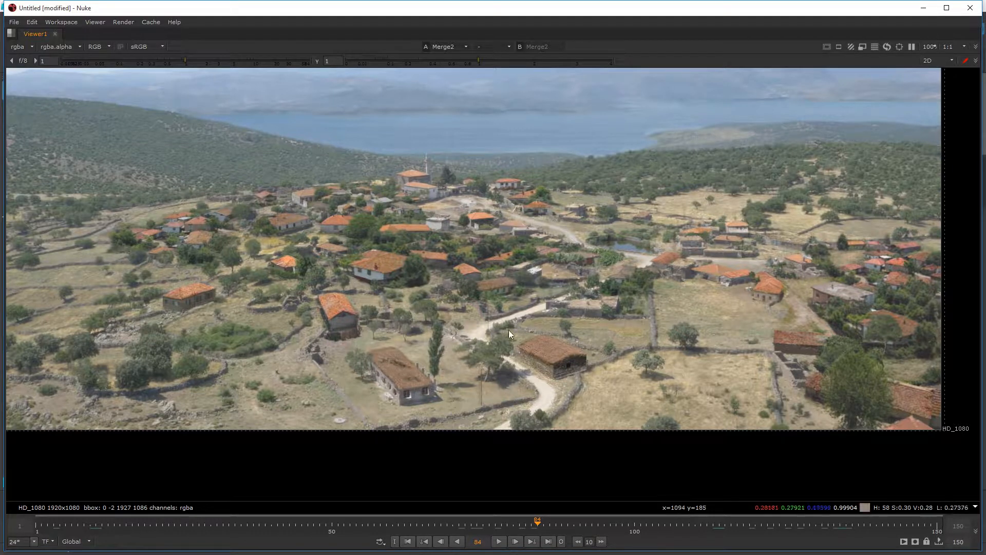
Step: View the original Read3 footage enlarged around the roofless ruin beside the road
{"action": "key", "text": "space"}
{"action": "left_click", "coordinate": [428, 415]}
{"action": "left_click", "coordinate": [515, 430]}
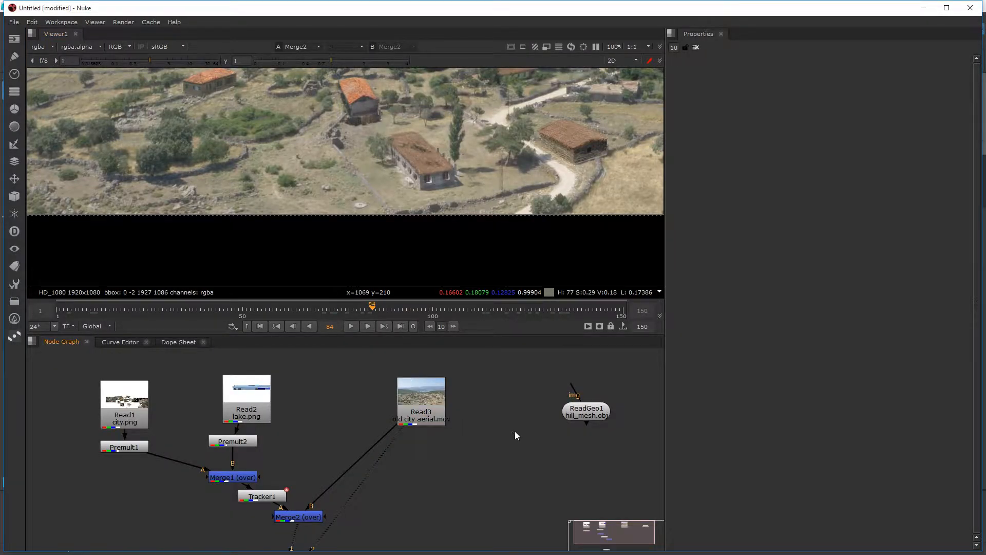
{"action": "key", "text": "2"}
{"action": "key", "text": "space"}
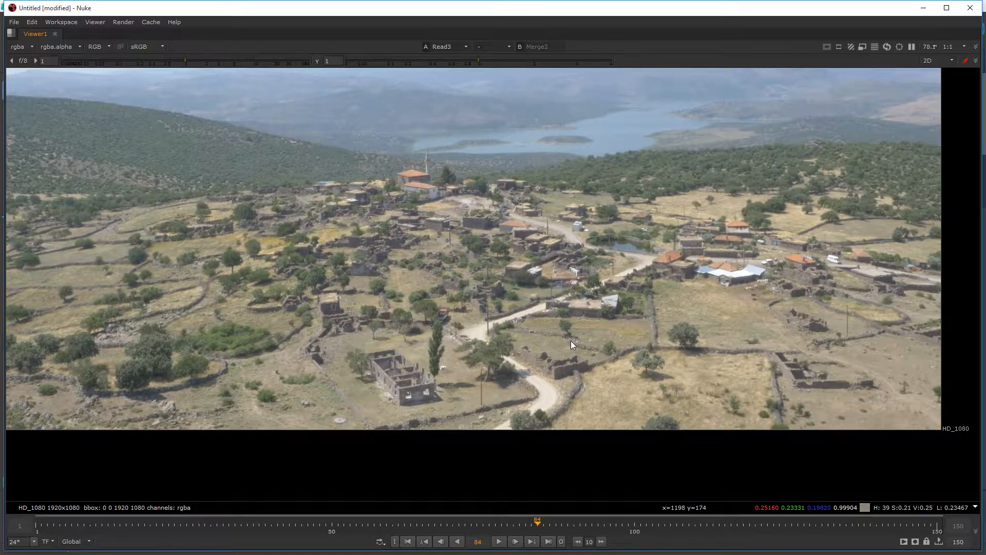
{"action": "key", "text": "f"}
{"action": "scroll", "coordinate": [469, 435], "scroll_direction": "up", "scroll_amount": 5}
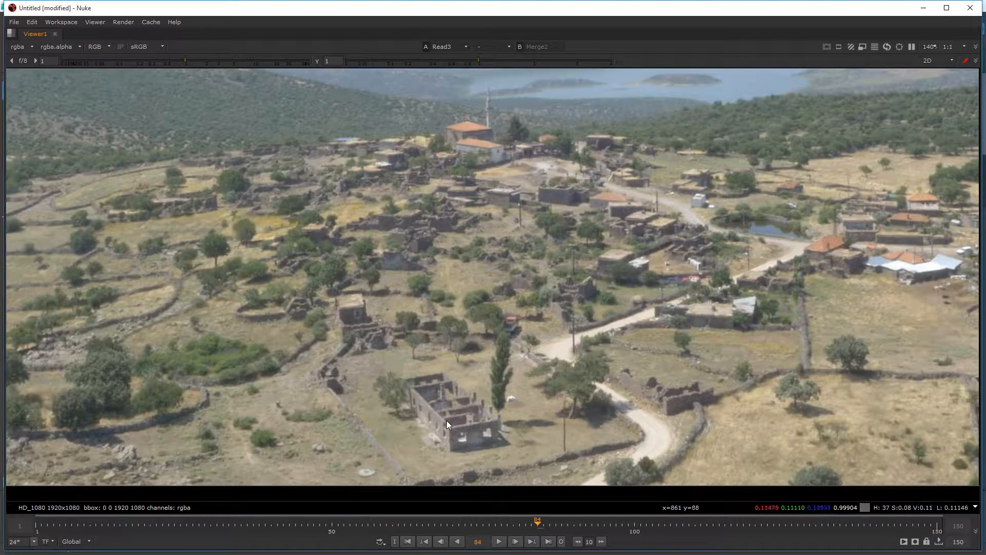
Step: Compare the roofless ruin and the surrounding landscape at the first and last frames of the footage to examine the parallax
{"action": "left_click", "coordinate": [408, 542]}
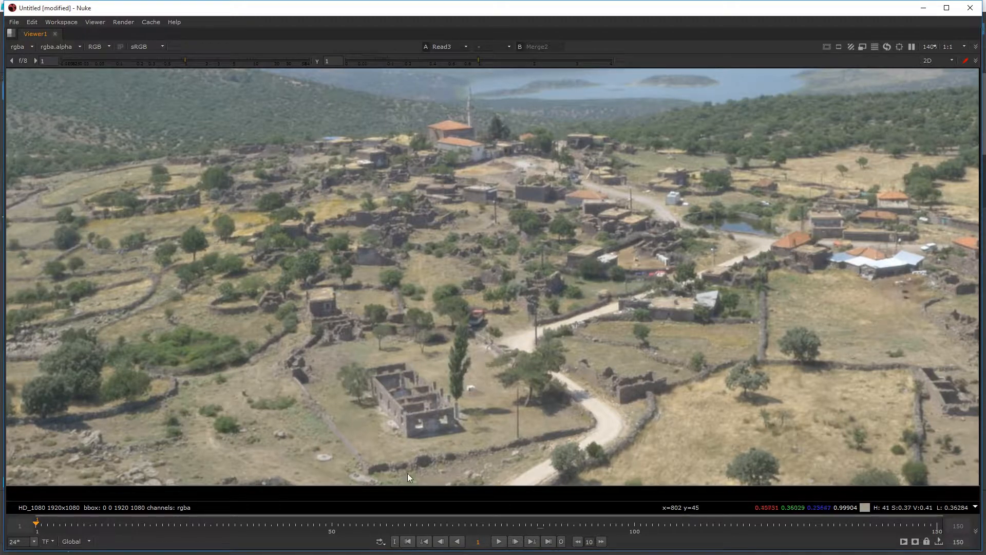
{"action": "middle_click_drag", "start_coordinate": [424, 444], "coordinate": [70, 504]}
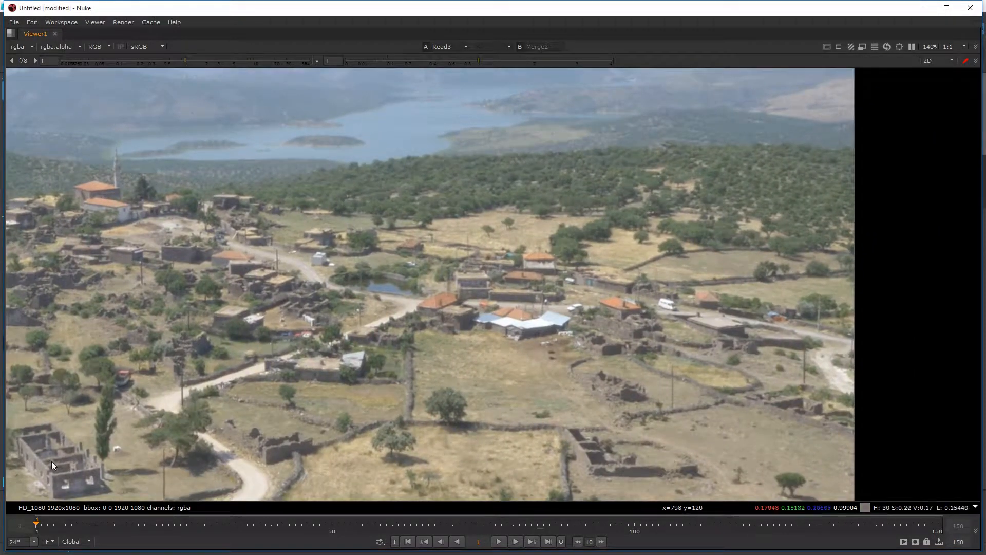
{"action": "middle_click_drag", "start_coordinate": [51, 461], "coordinate": [50, 459]}
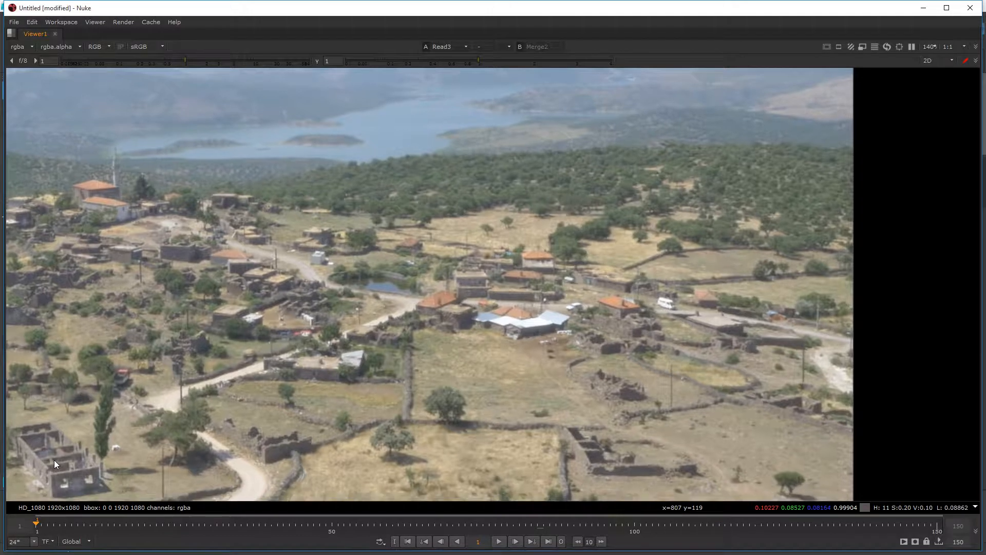
{"action": "left_click", "coordinate": [549, 542]}
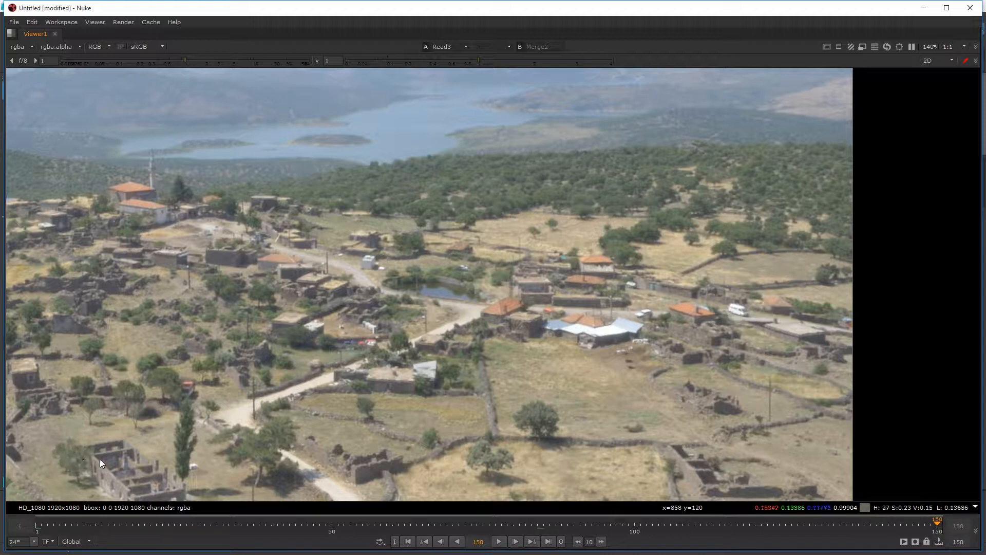
{"action": "middle_click_drag", "start_coordinate": [324, 376], "coordinate": [128, 543]}
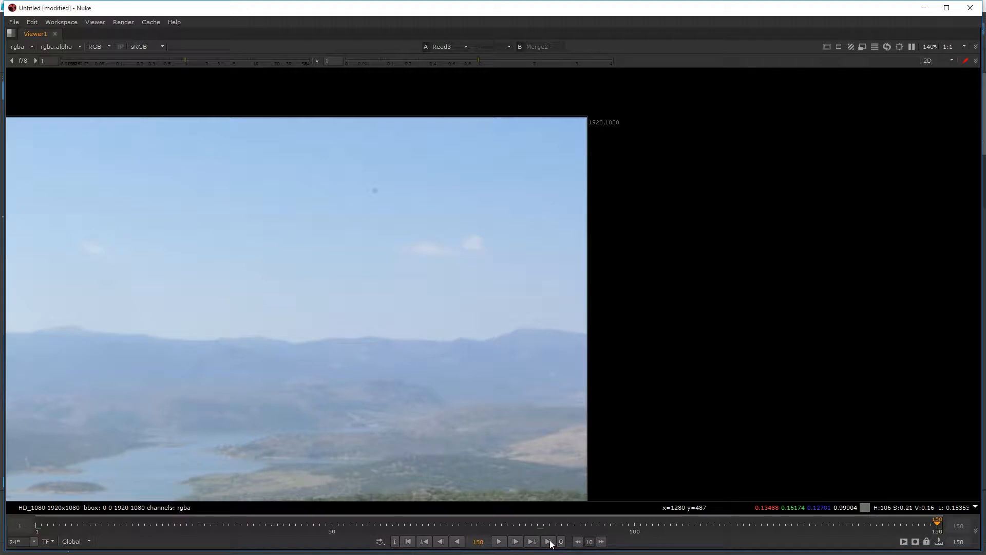
{"action": "middle_click_drag", "start_coordinate": [470, 493], "coordinate": [612, 288]}
{"action": "key", "text": "f"}
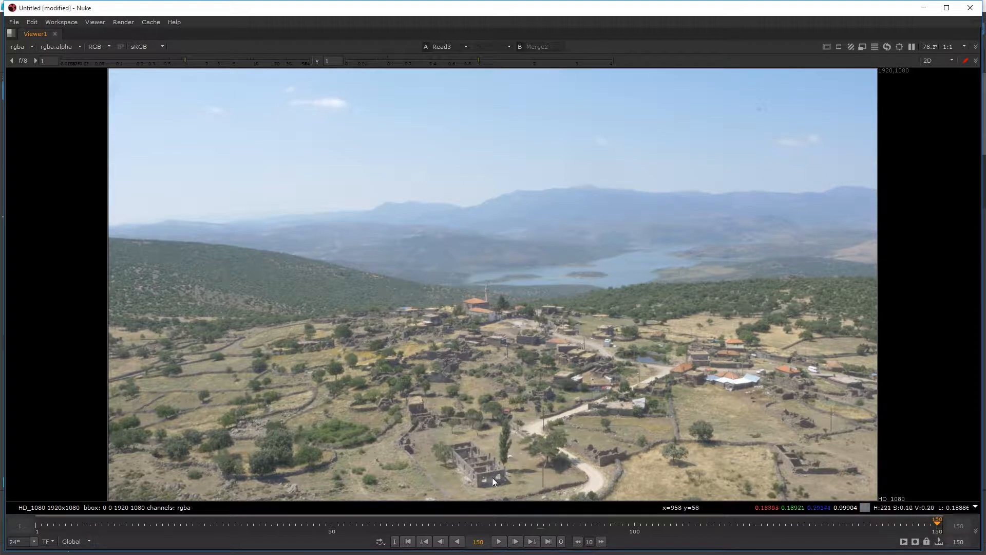
Step: Return to frame 1 and delete Tracker1 from between Merge1 and Merge2
{"action": "left_click", "coordinate": [407, 542]}
{"action": "key", "text": "space"}
{"action": "middle_click_drag", "start_coordinate": [378, 401], "coordinate": [347, 409]}
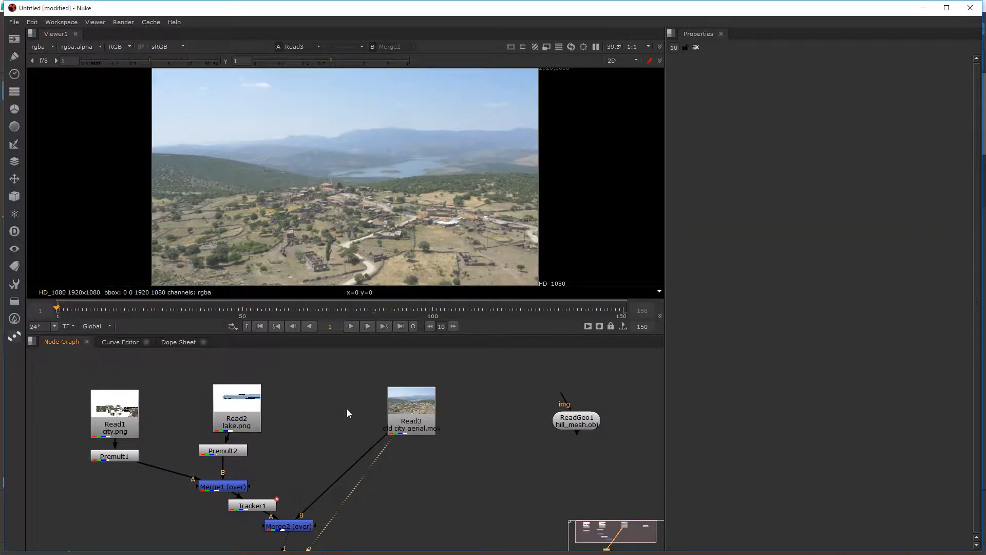
{"action": "left_click", "coordinate": [257, 505]}
{"action": "left_click_drag", "start_coordinate": [201, 518], "coordinate": [247, 516]}
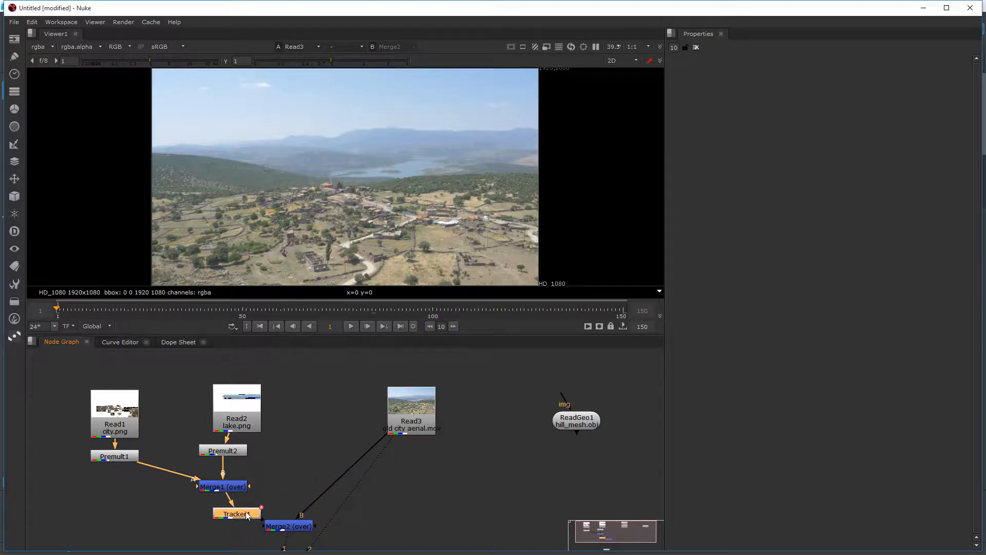
{"action": "key", "text": "Delete"}
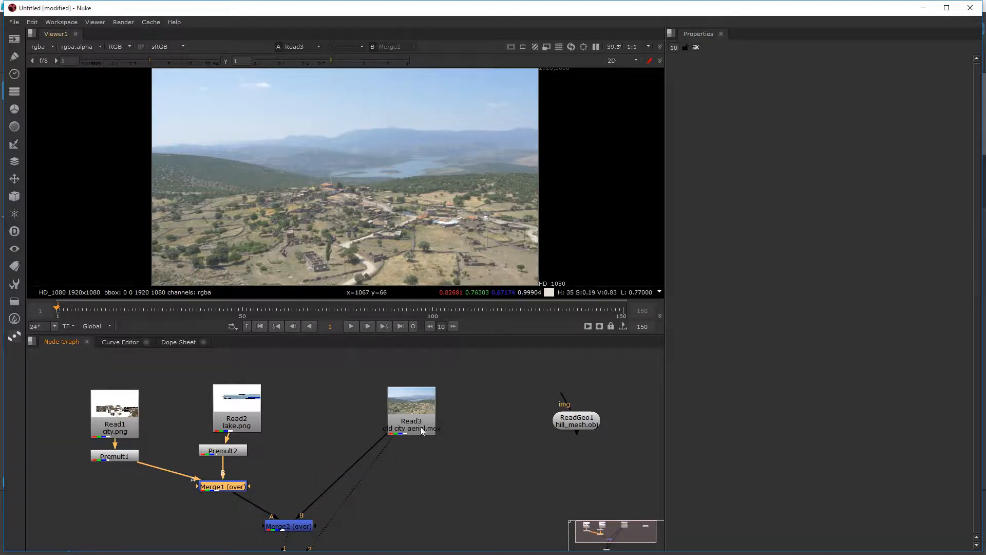
Step: Add an unconnected CameraTracker node in the empty area below Read3
{"action": "left_click", "coordinate": [459, 470]}
{"action": "key", "text": "Tab"}
{"action": "type", "text": "came"}
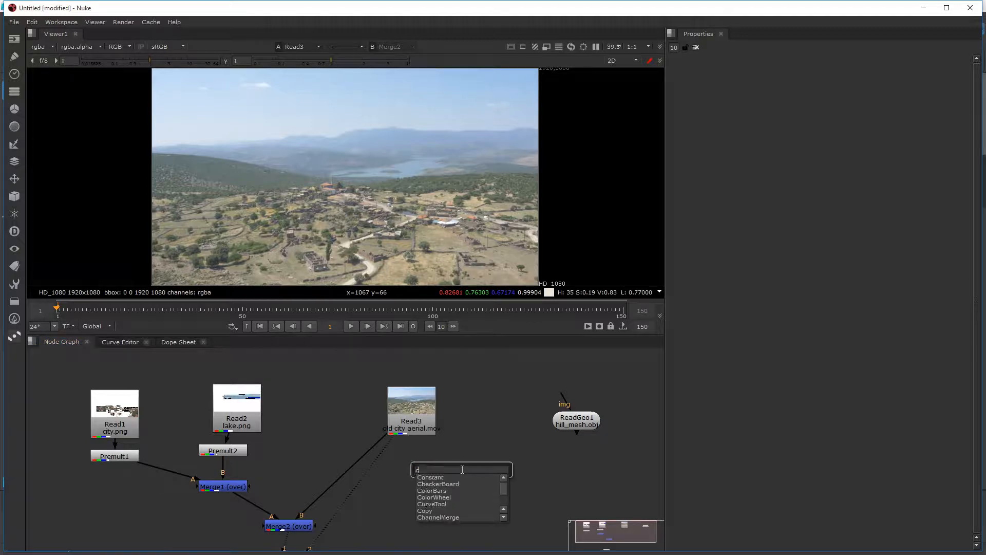
{"action": "key", "text": "Down"}
{"action": "key", "text": "Down"}
{"action": "key", "text": "Return"}
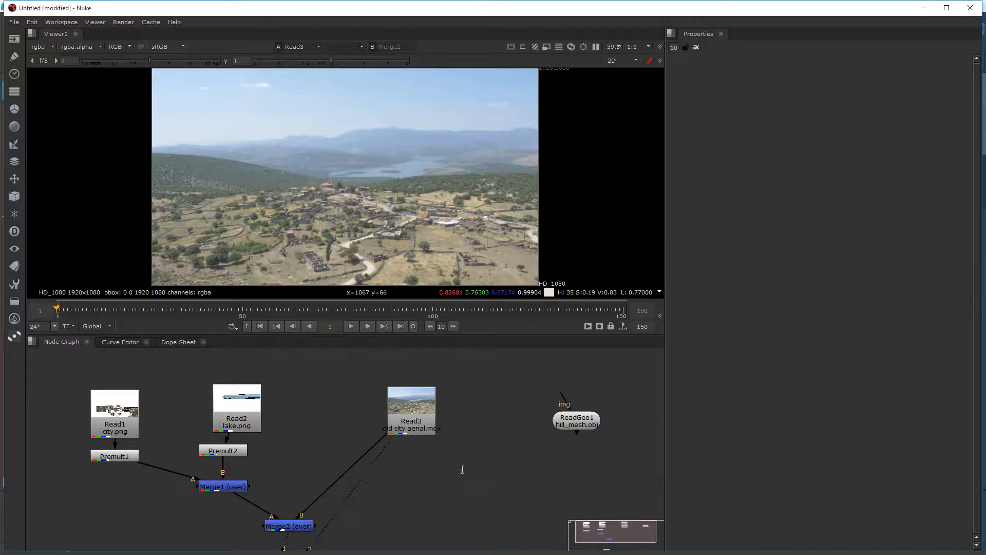
Step: Connect the CameraTracker's Source input to Read3 and show the node in the viewer's second input
{"action": "left_click", "coordinate": [461, 482]}
{"action": "key", "text": "f"}
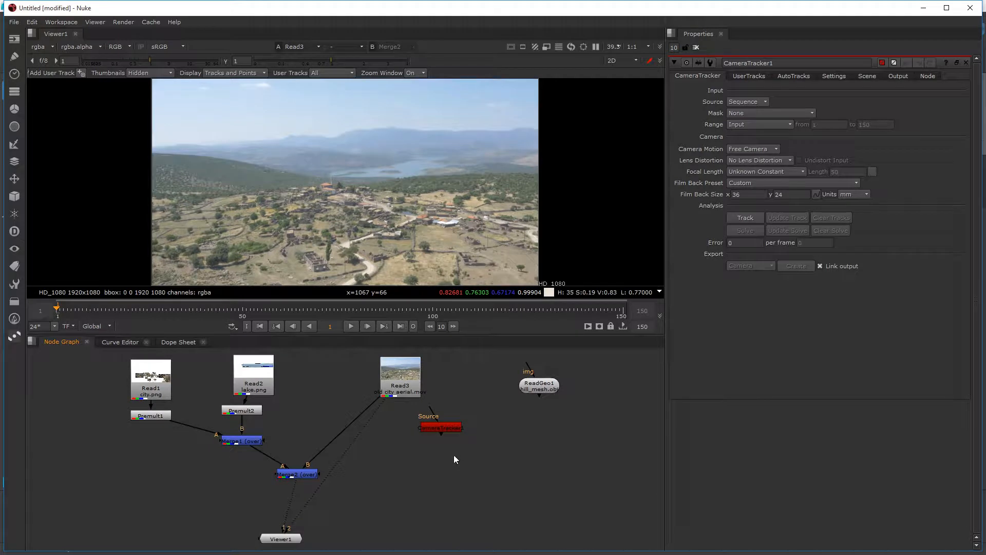
{"action": "left_click_drag", "start_coordinate": [448, 427], "coordinate": [476, 437]}
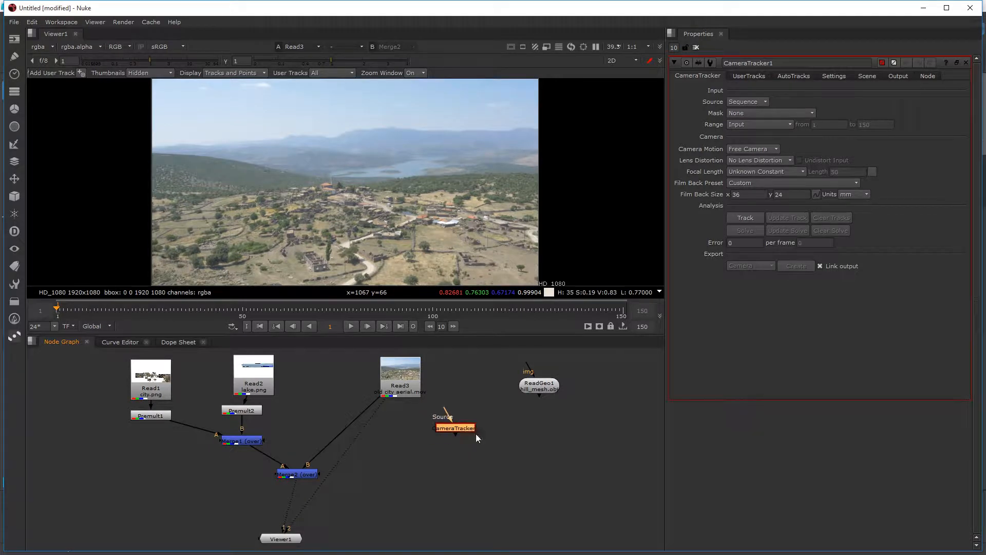
{"action": "left_click_drag", "start_coordinate": [436, 406], "coordinate": [424, 408]}
{"action": "key", "text": "2"}
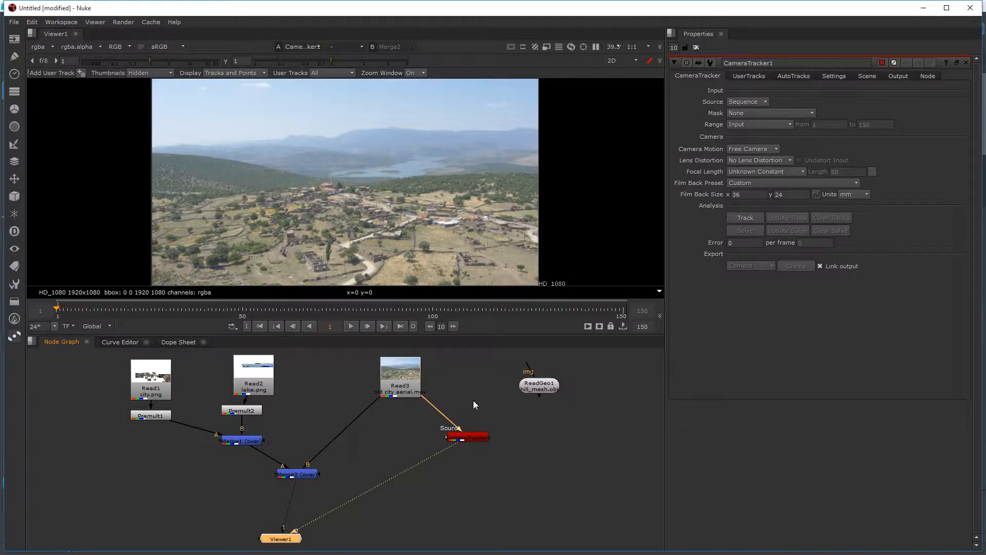
Step: Set the CameraTracker's focal length to Known with a length of 12
{"action": "left_click", "coordinate": [785, 172]}
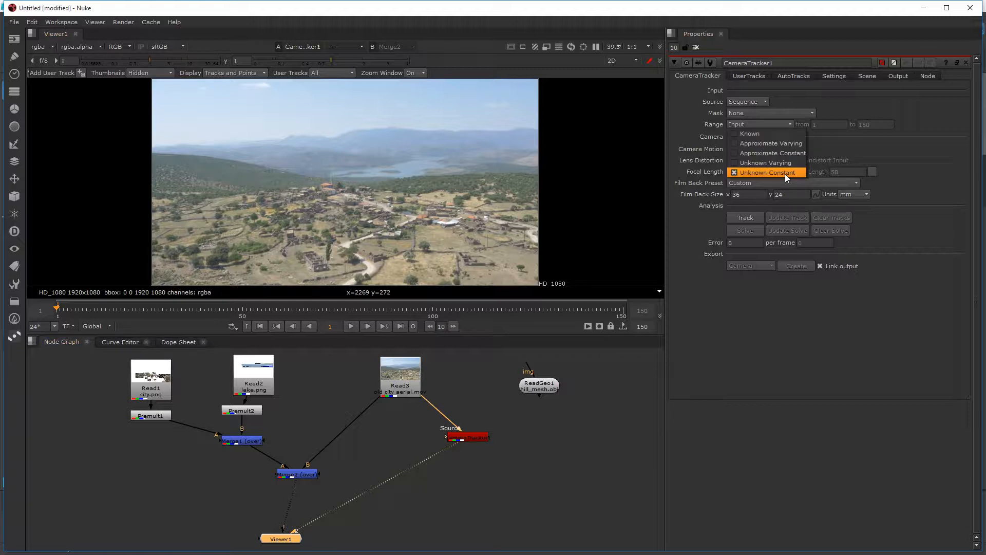
{"action": "left_click", "coordinate": [778, 133]}
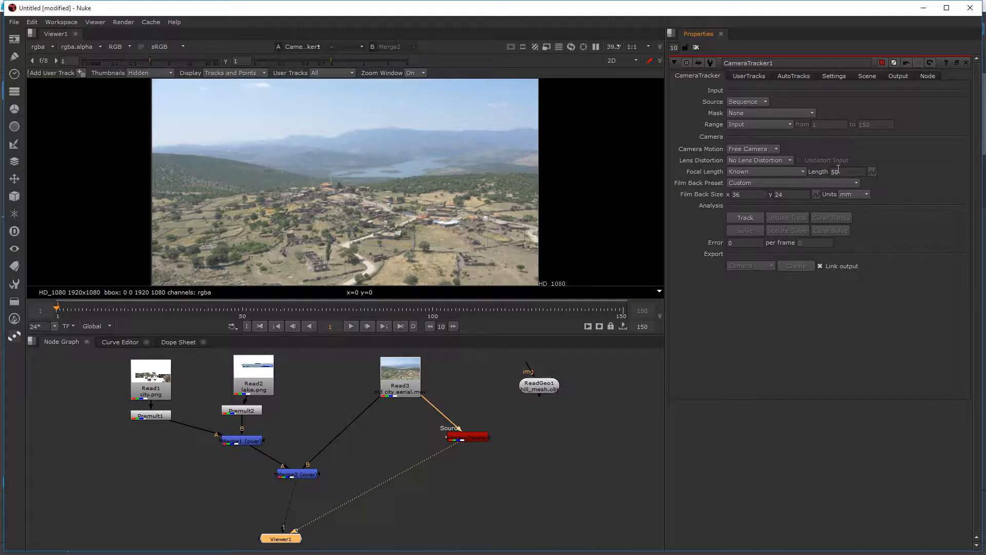
{"action": "double_click", "coordinate": [838, 171]}
{"action": "type", "text": "12"}
{"action": "key", "text": "Return"}
Step: Set the CameraTracker's film back size to 17.3 by 13 mm
{"action": "double_click", "coordinate": [760, 198]}
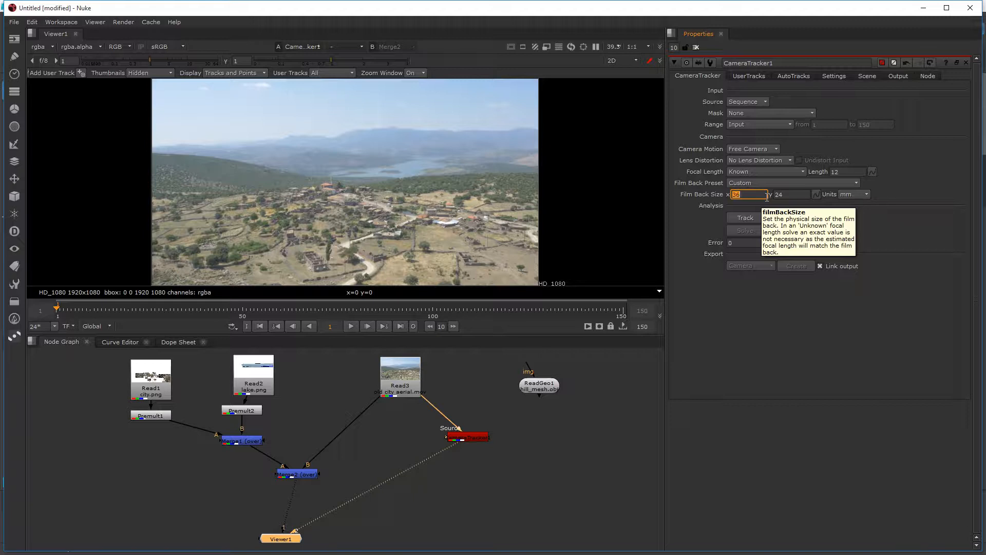
{"action": "type", "text": "17."}
{"action": "key", "text": "Tab"}
{"action": "type", "text": "13"}
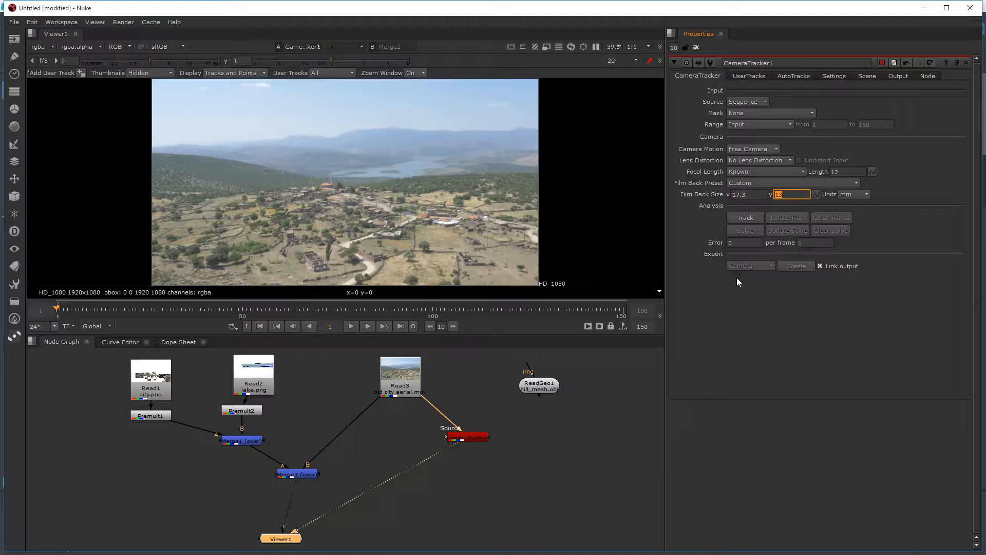
Step: Set the CameraTracker's number of features to 300
{"action": "left_click", "coordinate": [833, 76]}
{"action": "left_click", "coordinate": [757, 107]}
{"action": "double_click", "coordinate": [757, 106]}
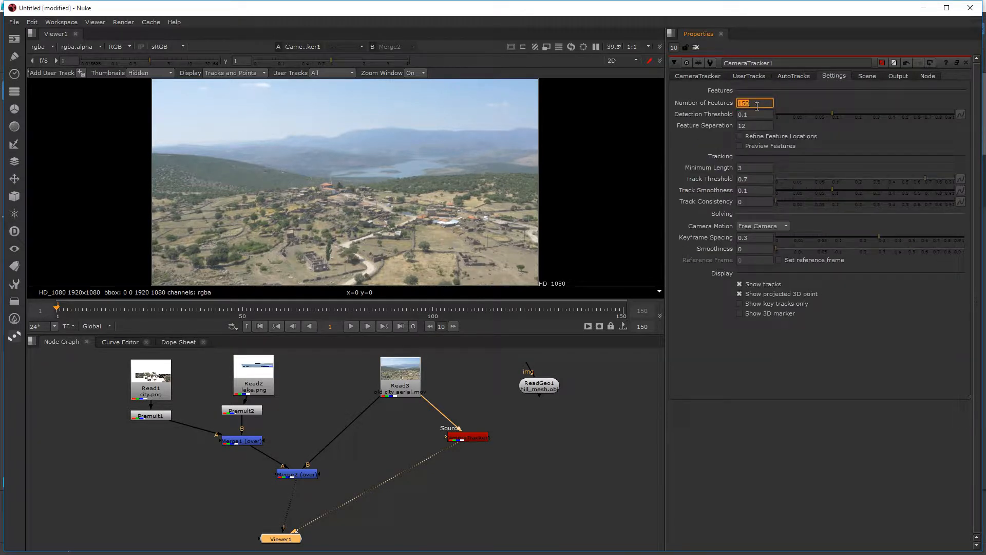
{"action": "type", "text": "300"}
{"action": "key", "text": "Return"}
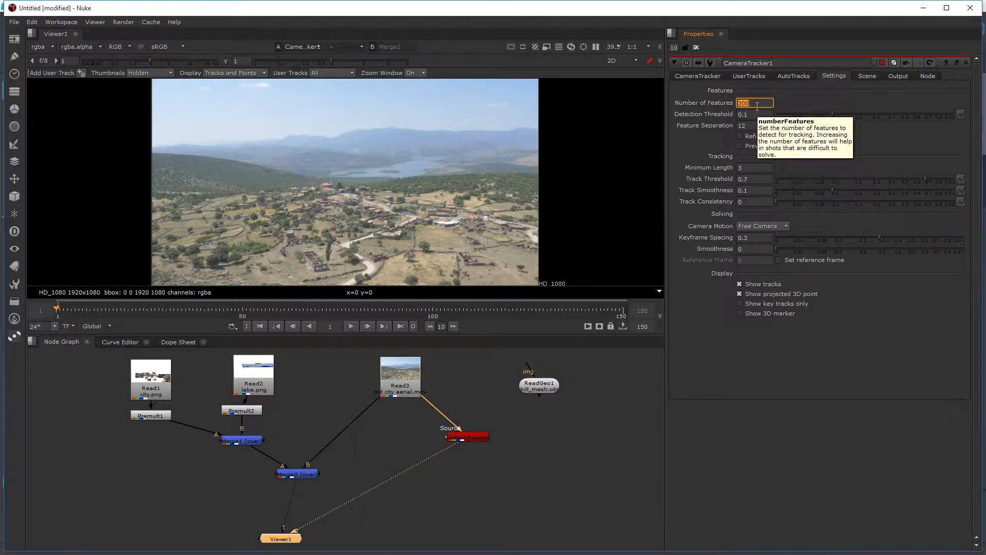
Step: Try to run the CameraTracker's track analysis on the aerial sequence
{"action": "left_click", "coordinate": [698, 76]}
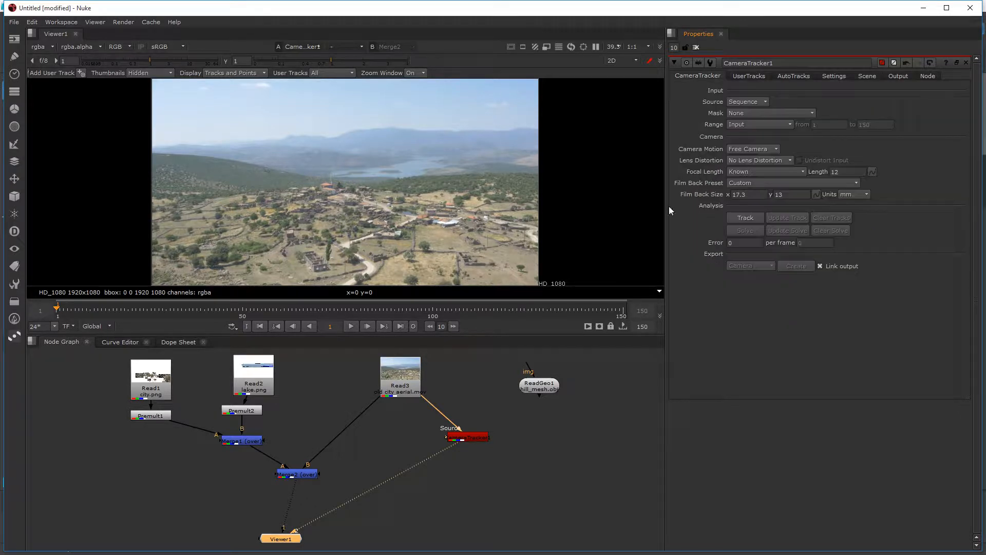
{"action": "left_click", "coordinate": [471, 438]}
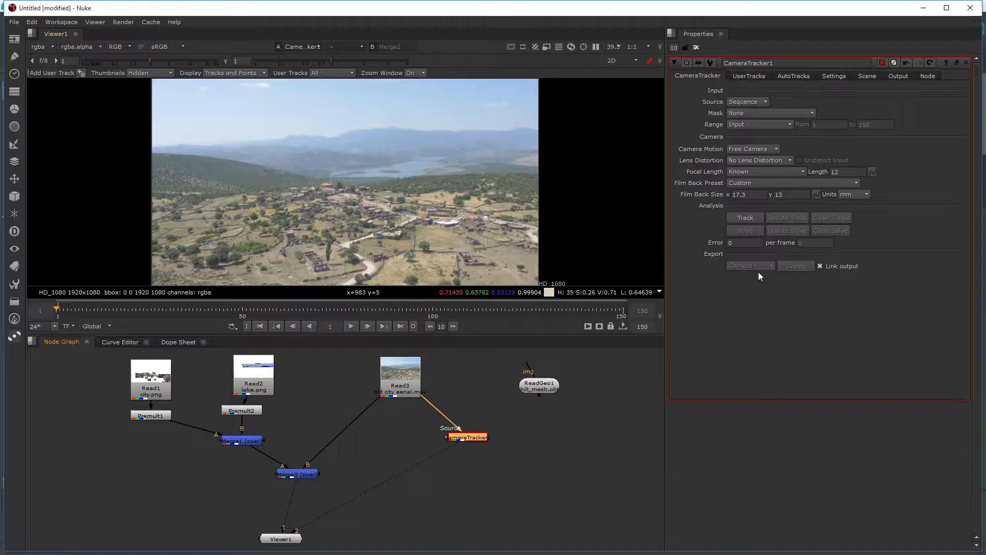
{"action": "left_click", "coordinate": [756, 218]}
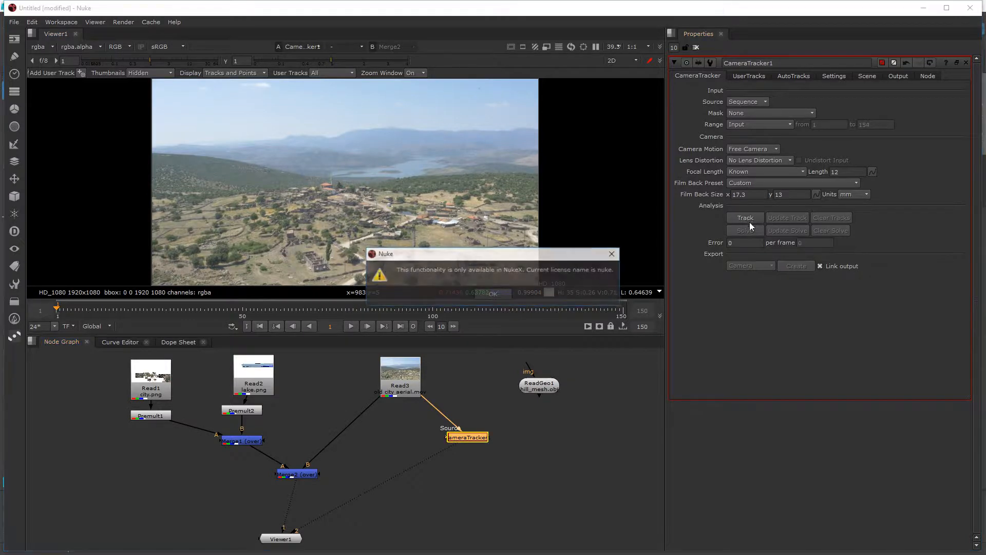
Step: Dismiss the licence message and save the script as CameraProjectionComp.nk in the Camera Projection Tutorial folder
{"action": "left_click", "coordinate": [493, 295]}
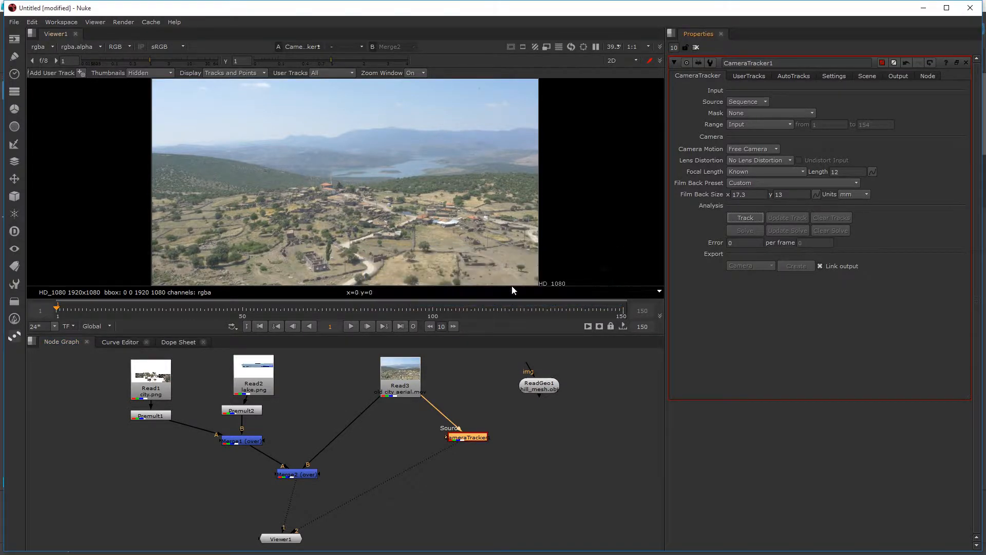
{"action": "key", "text": "ctrl+s"}
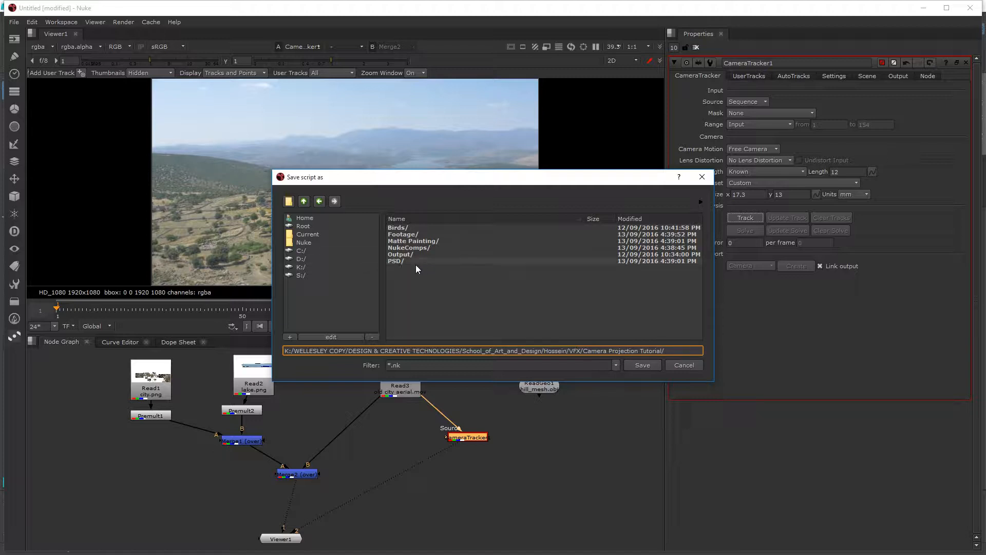
{"action": "type", "text": "Camera"}
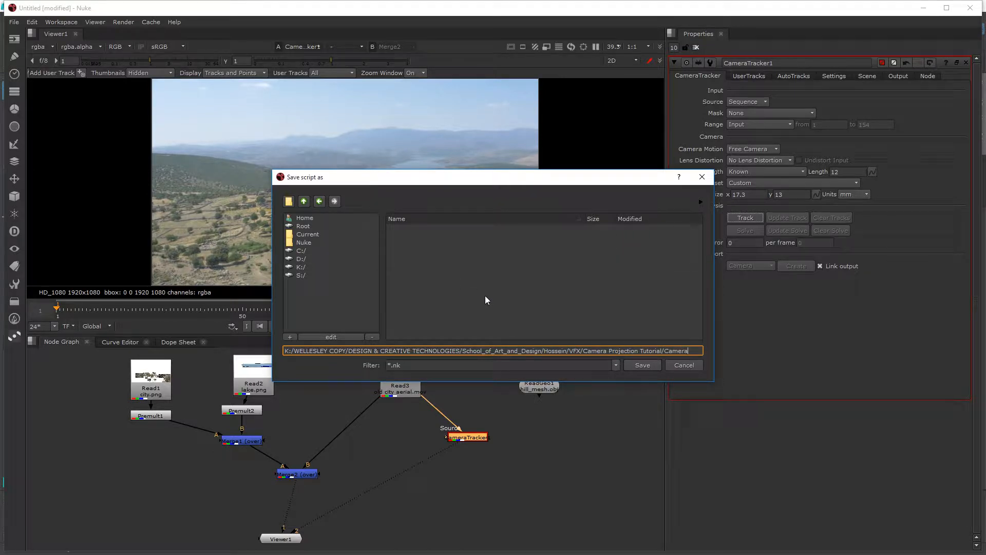
{"action": "type", "text": "Project"}
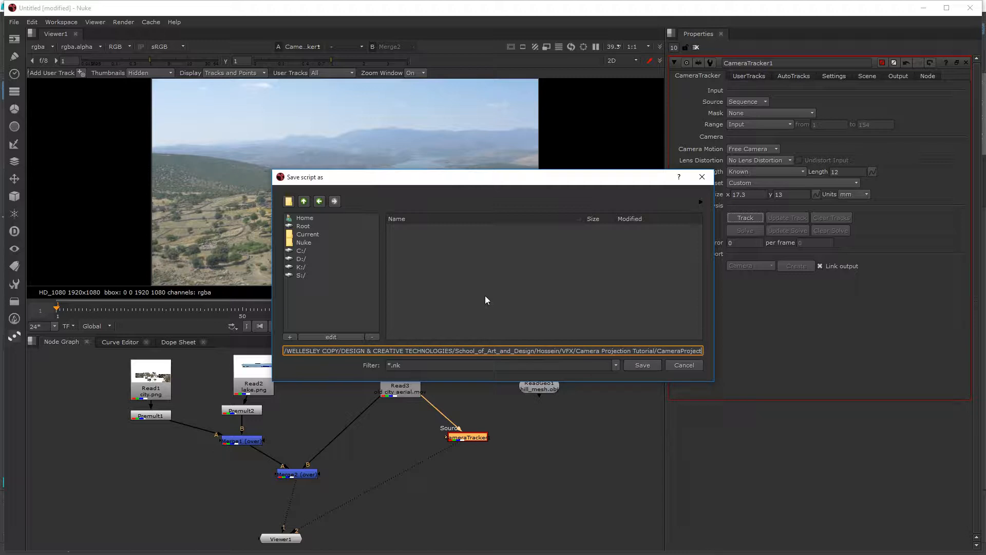
{"action": "type", "text": "ionComp"}
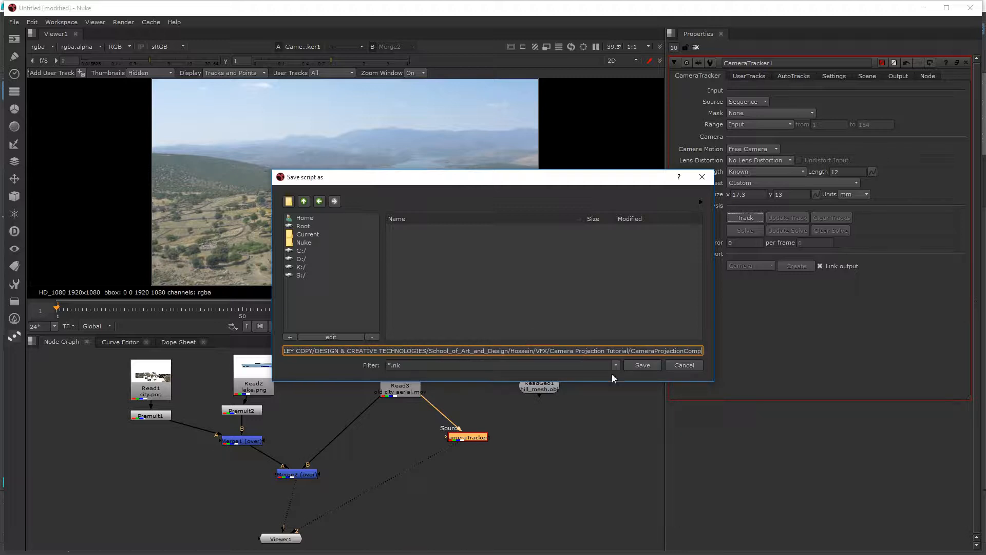
{"action": "left_click_drag", "start_coordinate": [631, 351], "coordinate": [826, 354]}
{"action": "key", "text": "ctrl+c"}
{"action": "left_click", "coordinate": [389, 365]}
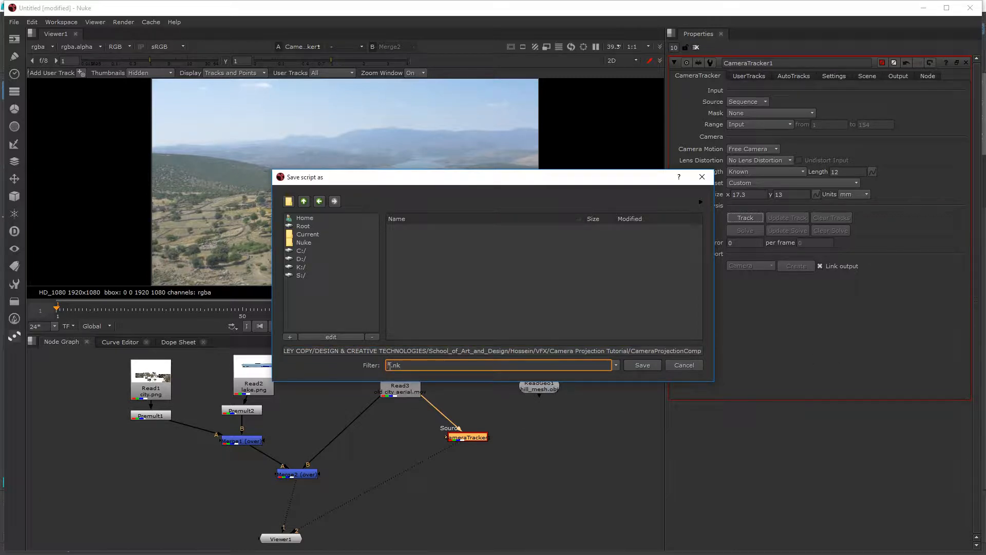
{"action": "key", "text": "Delete"}
{"action": "key", "text": "ctrl+v"}
{"action": "left_click", "coordinate": [656, 364]}
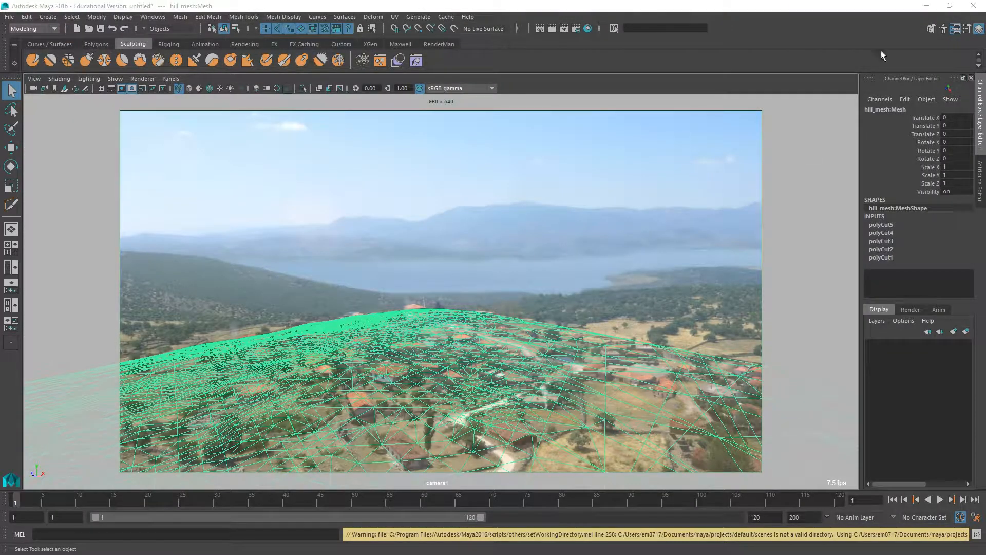
Step: Switch from Maya to NukeX and open the recent comp CameraProjectionComp.nk
{"action": "left_click", "coordinate": [926, 5]}
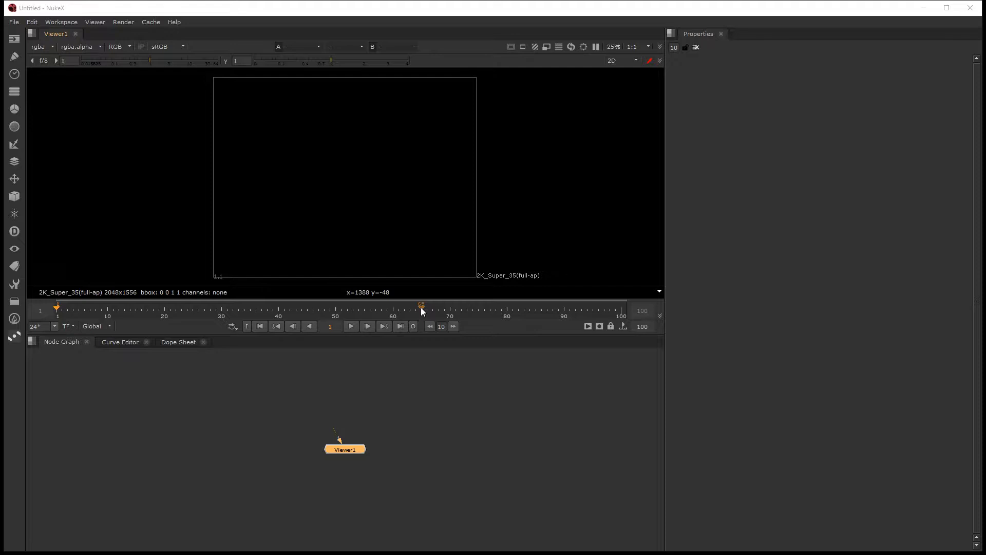
{"action": "left_click", "coordinate": [12, 23]}
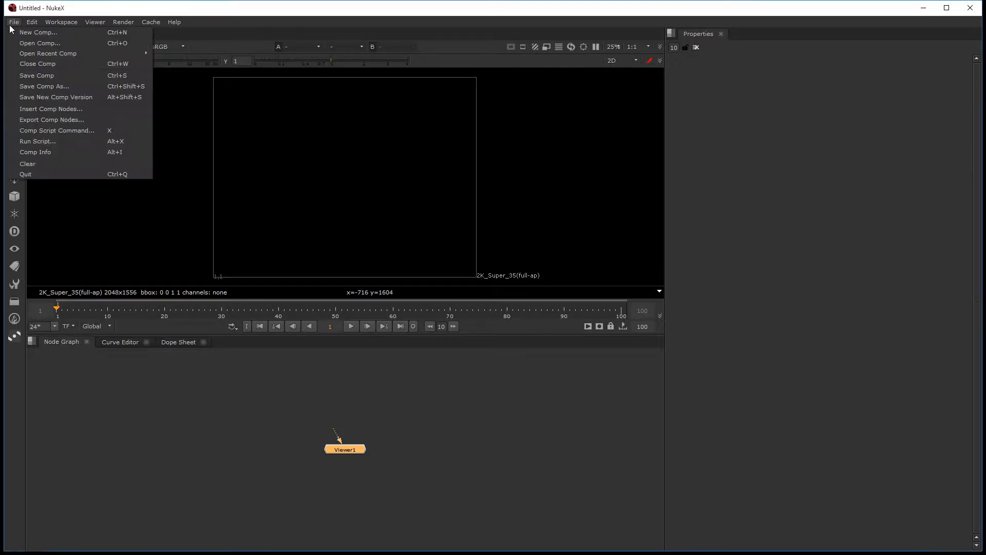
{"action": "mouse_move", "coordinate": [126, 55]}
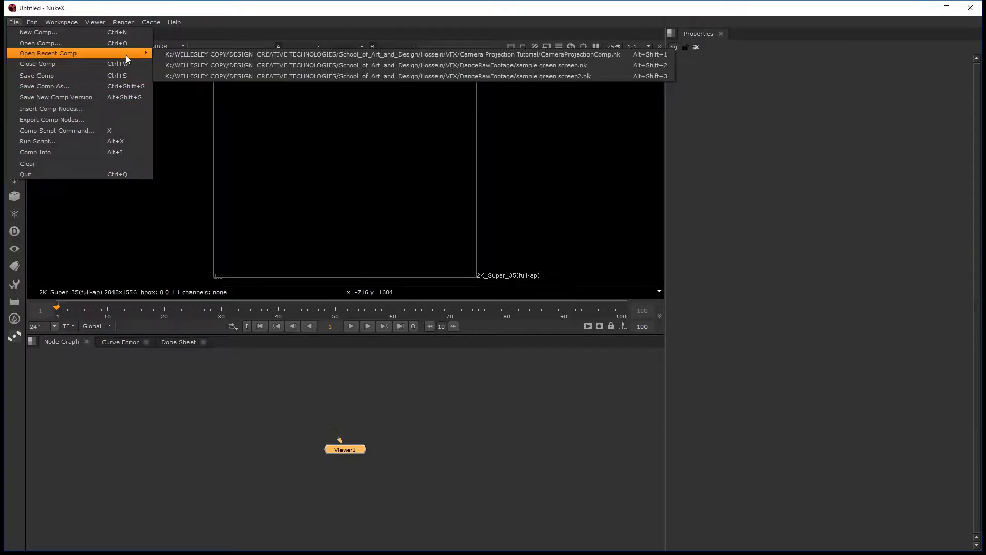
{"action": "left_click", "coordinate": [200, 54]}
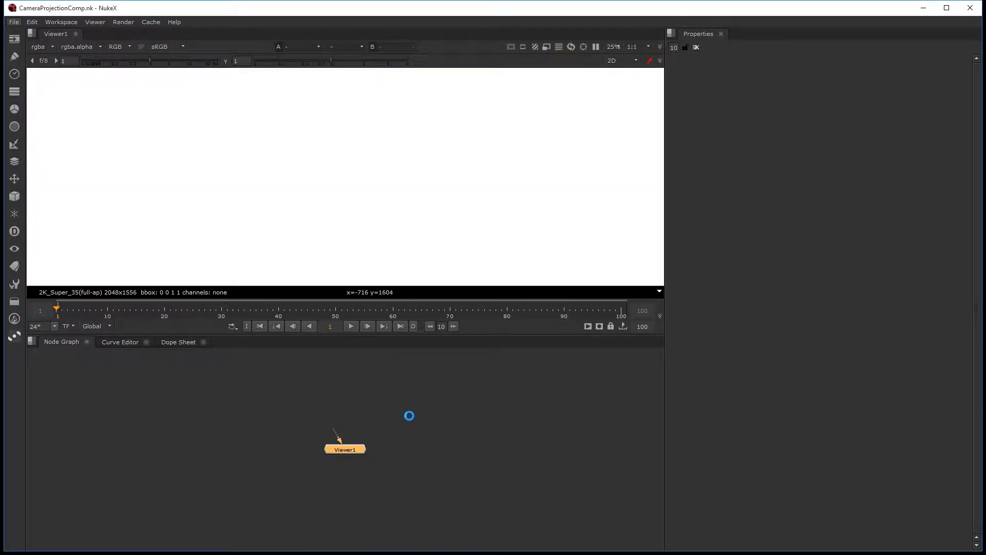
Step: Run the CameraTracker's track analysis on the aerial sequence, moving the progress window aside to watch the features
{"action": "double_click", "coordinate": [477, 438]}
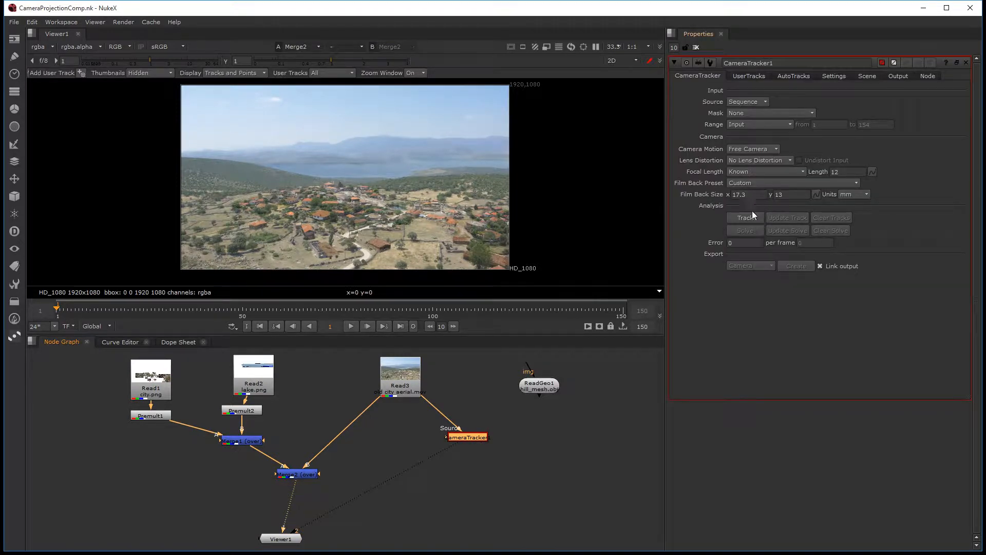
{"action": "left_click", "coordinate": [756, 217]}
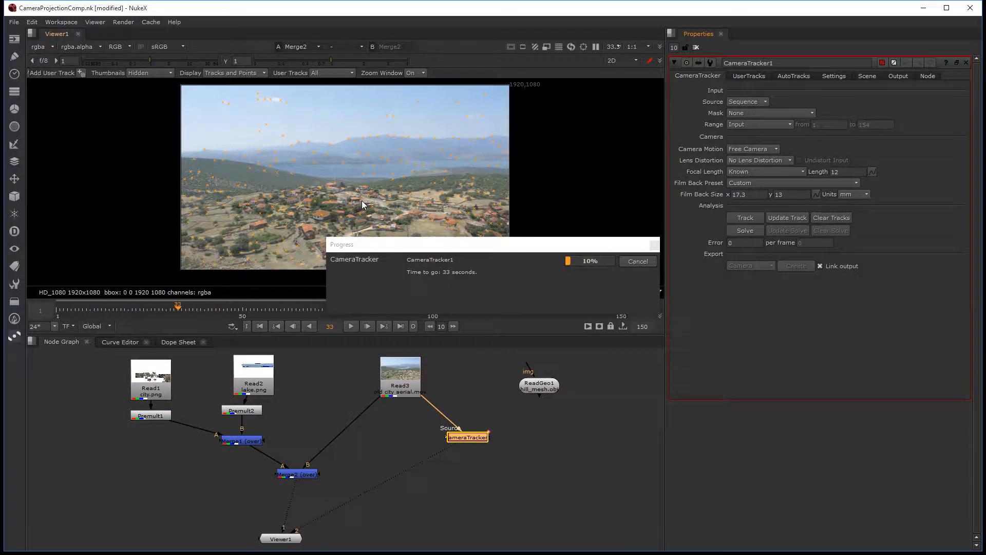
{"action": "key", "text": "space"}
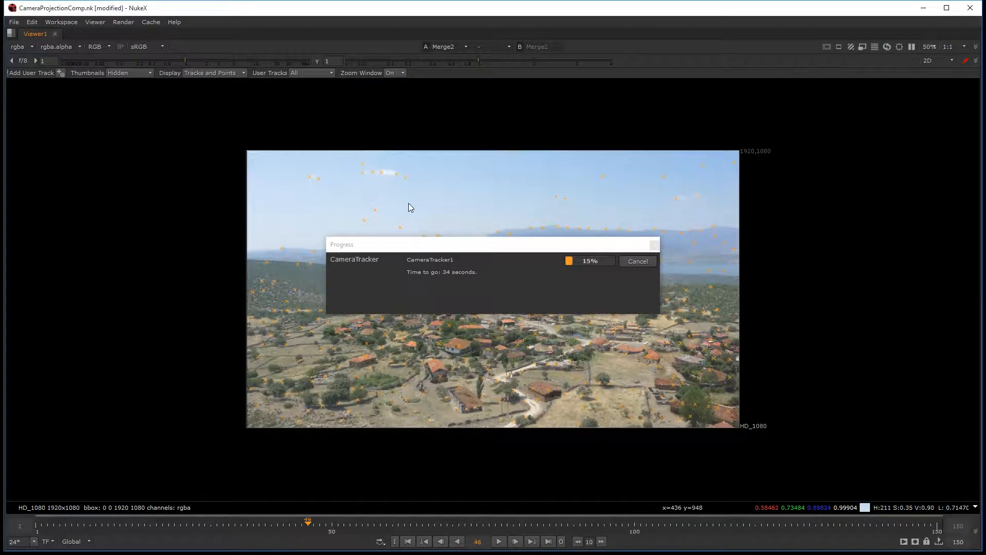
{"action": "left_click_drag", "start_coordinate": [513, 244], "coordinate": [757, 164]}
{"action": "scroll", "coordinate": [578, 297], "scroll_direction": "up", "scroll_amount": 2}
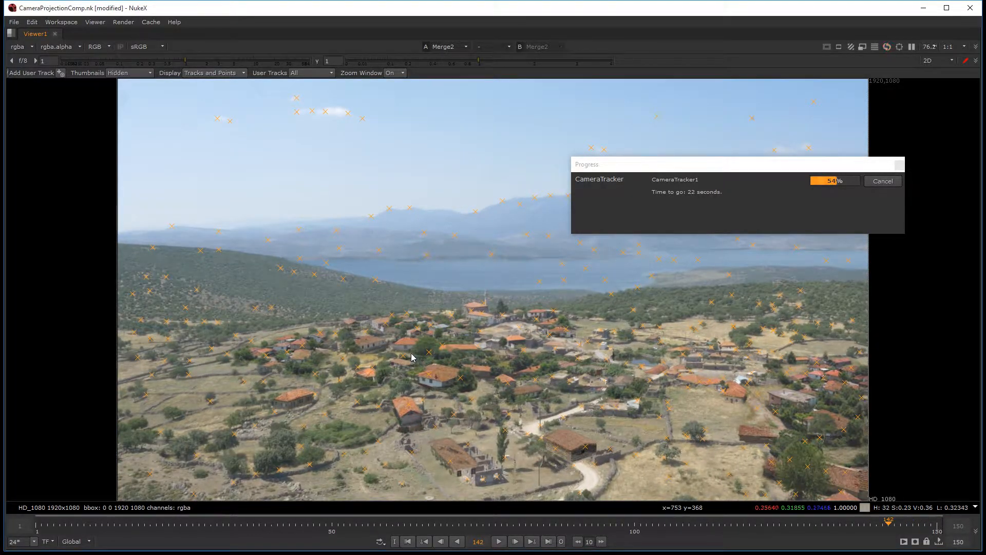
{"action": "key", "text": "space"}
{"action": "middle_click_drag", "start_coordinate": [313, 375], "coordinate": [287, 395]}
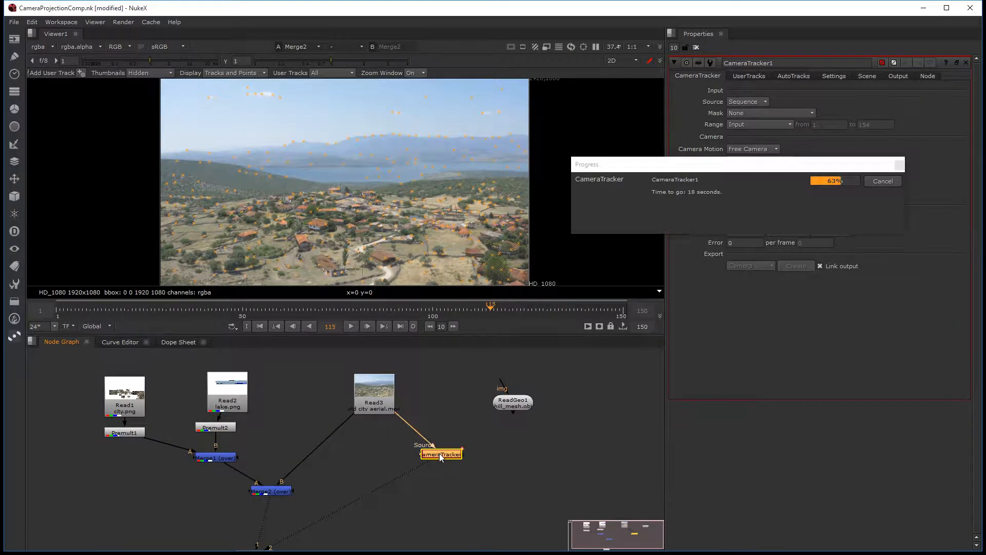
Step: Examine how the tracked features stick to the ruined walls, road and mosque while scrubbing through the frames
{"action": "key", "text": "space"}
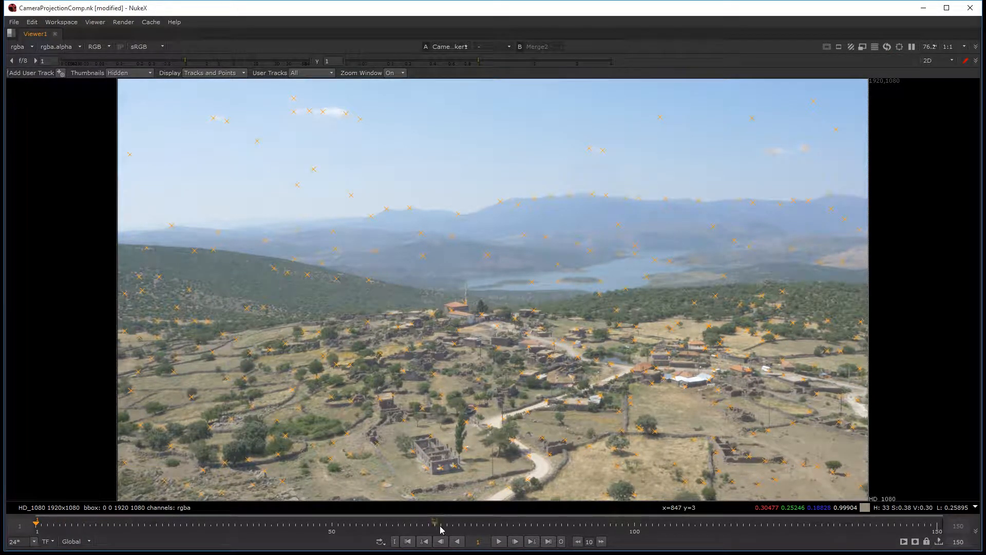
{"action": "scroll", "coordinate": [440, 529], "scroll_direction": "up", "scroll_amount": 1}
{"action": "scroll", "coordinate": [526, 462], "scroll_direction": "up", "scroll_amount": 8}
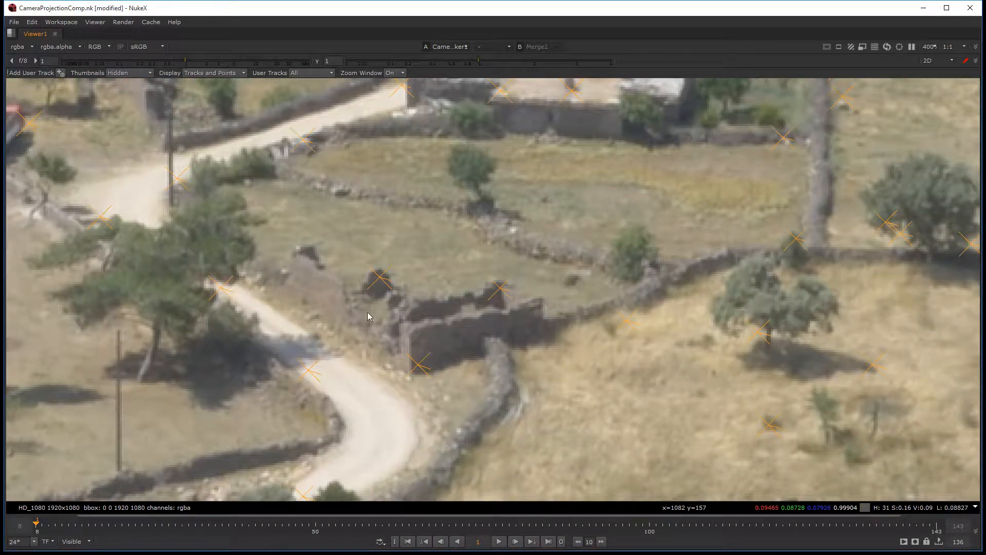
{"action": "mouse_move", "coordinate": [73, 524]}
{"action": "left_mouse_down"}
{"action": "mouse_move", "coordinate": [905, 529]}
{"action": "mouse_move", "coordinate": [57, 531]}
{"action": "mouse_move", "coordinate": [68, 534]}
{"action": "left_mouse_up"}
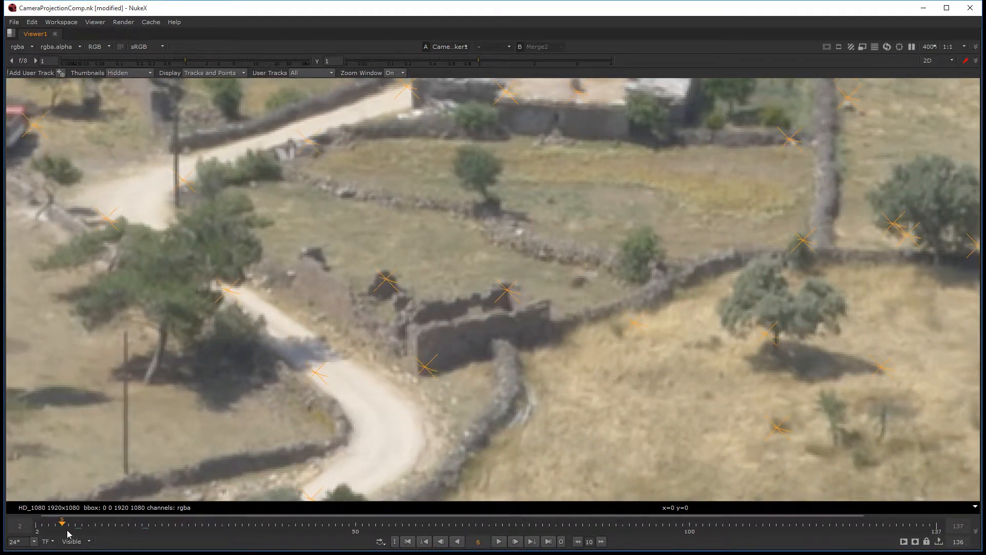
{"action": "left_click", "coordinate": [408, 542]}
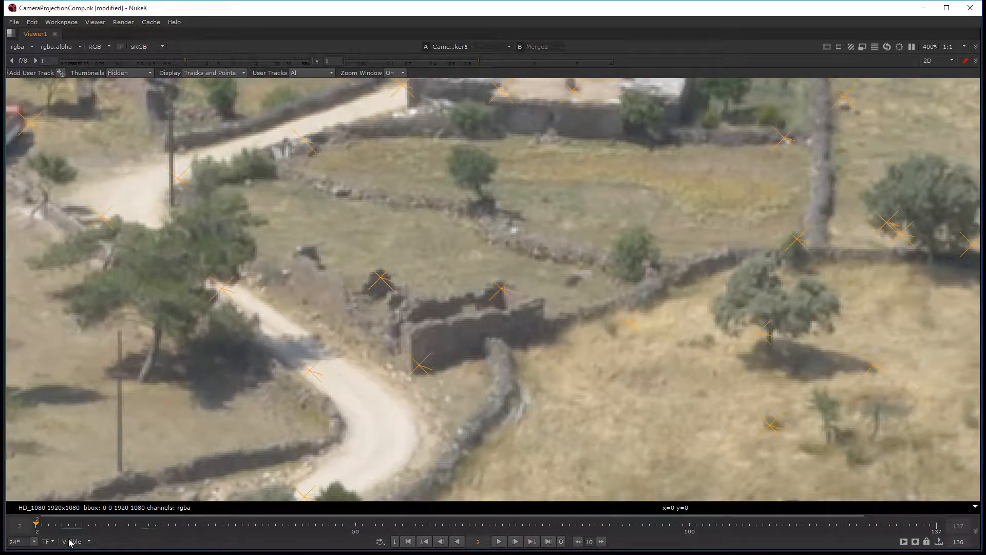
{"action": "left_click", "coordinate": [70, 541]}
{"action": "scroll", "coordinate": [642, 322], "scroll_direction": "down", "scroll_amount": 3}
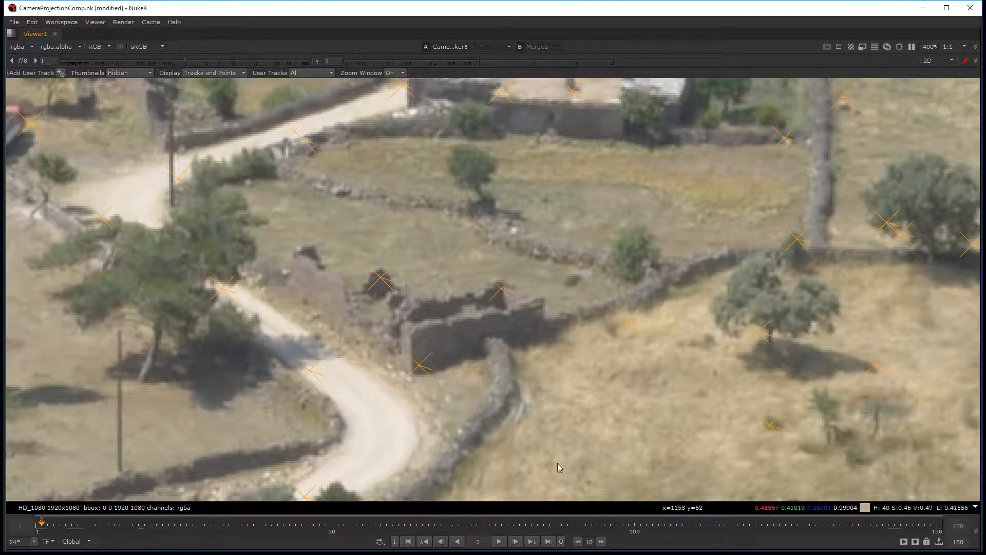
{"action": "scroll", "coordinate": [538, 180], "scroll_direction": "down", "scroll_amount": 5}
{"action": "scroll", "coordinate": [538, 180], "scroll_direction": "down", "scroll_amount": 2}
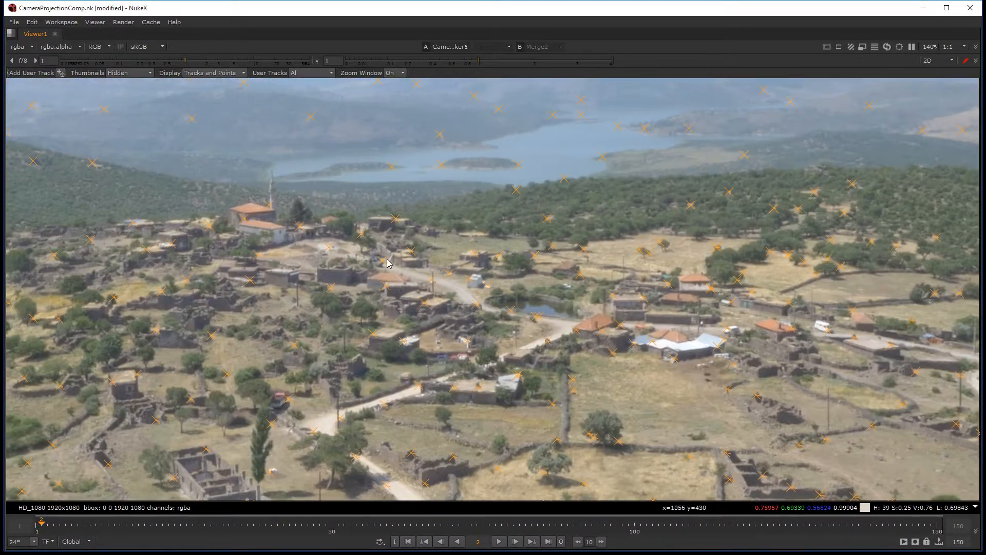
{"action": "scroll", "coordinate": [335, 222], "scroll_direction": "up", "scroll_amount": 10}
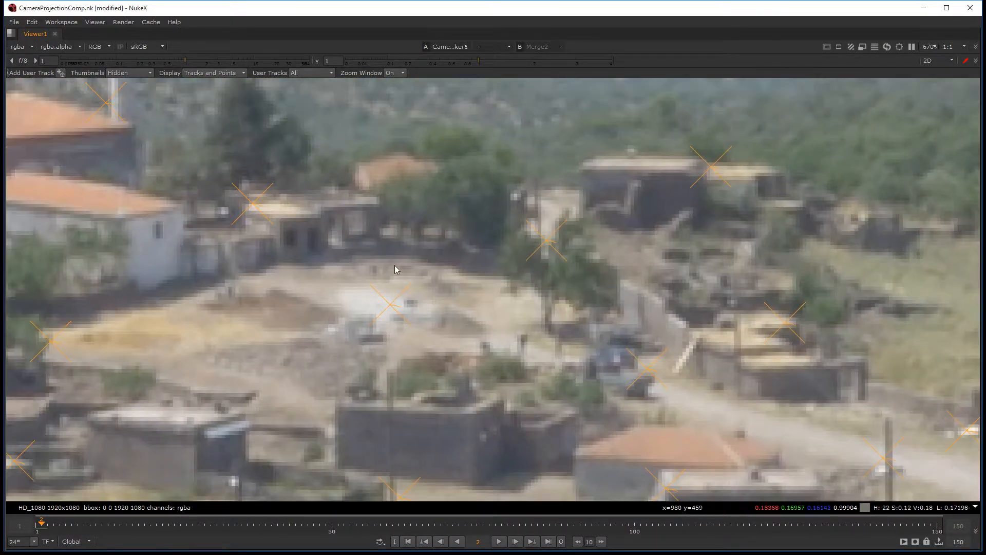
{"action": "scroll", "coordinate": [395, 265], "scroll_direction": "down", "scroll_amount": 2}
{"action": "middle_click_drag", "start_coordinate": [281, 297], "coordinate": [397, 411]}
{"action": "scroll", "coordinate": [259, 301], "scroll_direction": "up", "scroll_amount": 1}
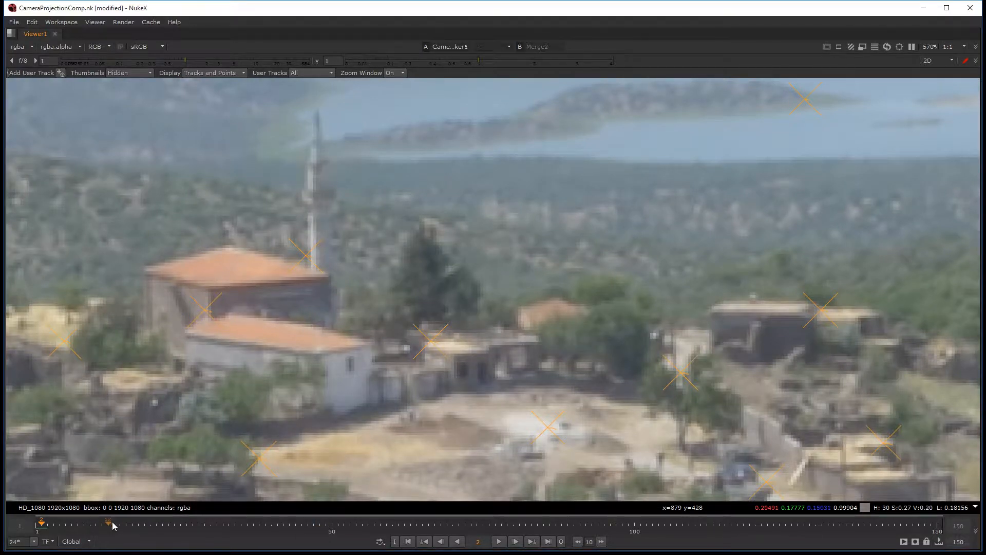
{"action": "left_click_drag", "start_coordinate": [110, 523], "coordinate": [435, 523]}
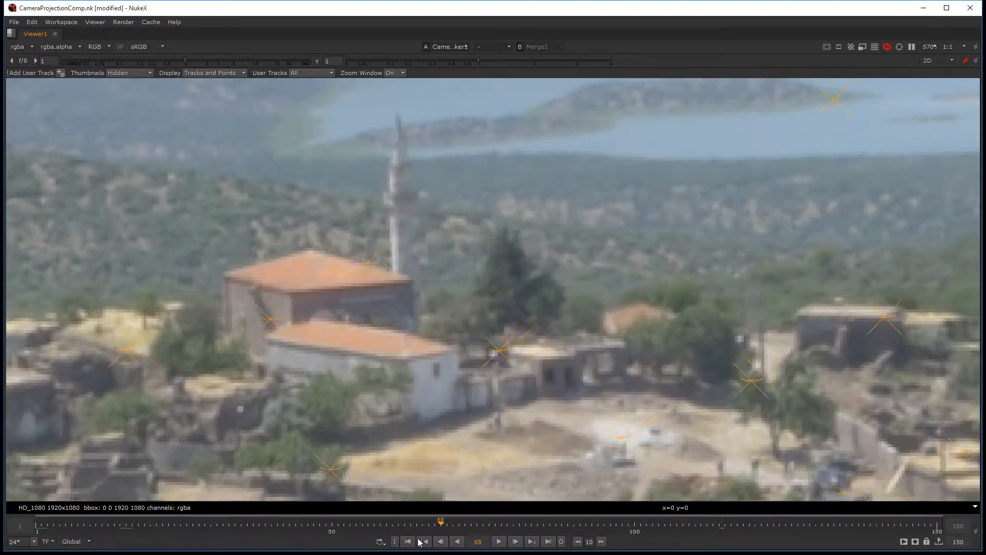
Step: Examine the tracked features on the mountain ridge and lake islands across the frames
{"action": "scroll", "coordinate": [440, 264], "scroll_direction": "down", "scroll_amount": 5}
{"action": "middle_click_drag", "start_coordinate": [440, 265], "coordinate": [593, 435]}
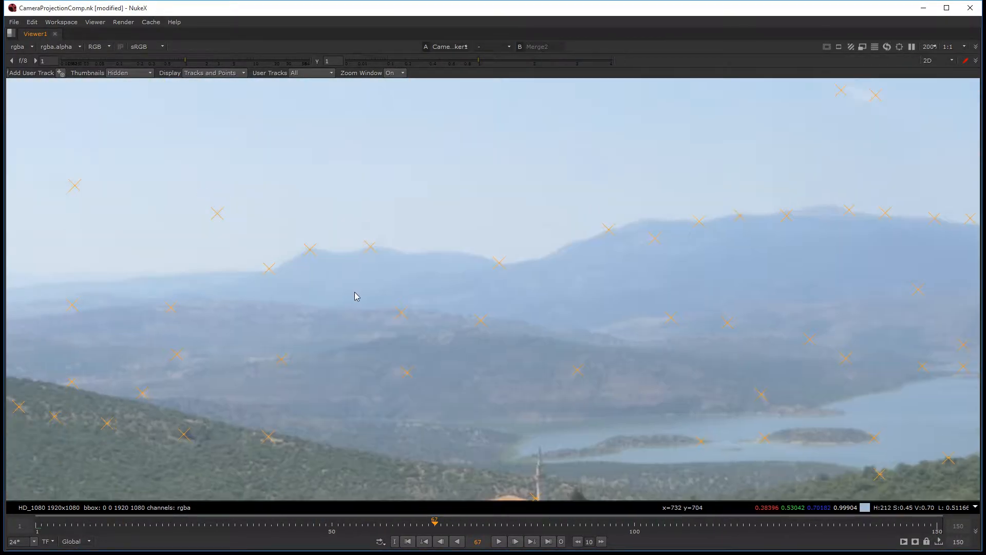
{"action": "scroll", "coordinate": [340, 345], "scroll_direction": "up", "scroll_amount": 5}
{"action": "scroll", "coordinate": [460, 451], "scroll_direction": "down", "scroll_amount": 4}
{"action": "middle_click_drag", "start_coordinate": [538, 469], "coordinate": [262, 284]}
{"action": "scroll", "coordinate": [664, 336], "scroll_direction": "up", "scroll_amount": 4}
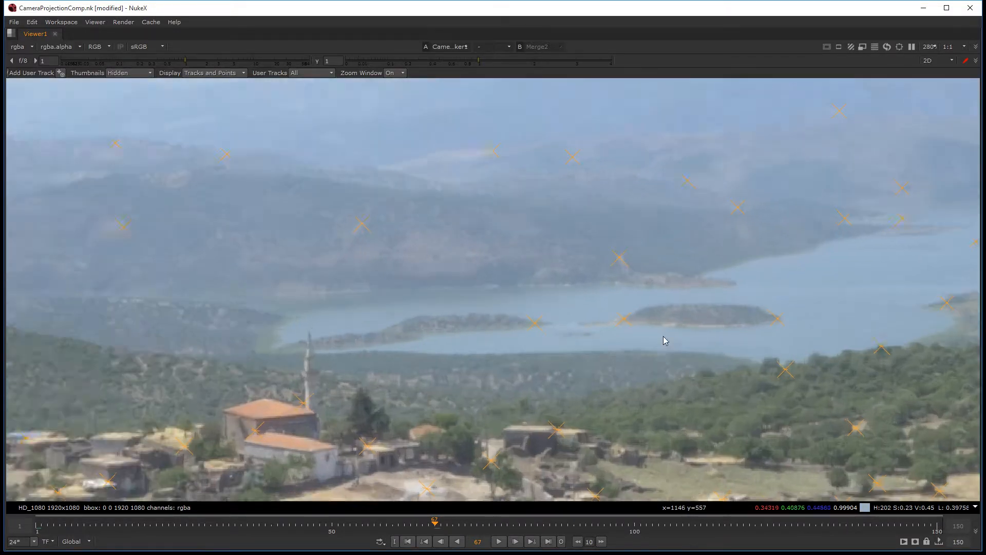
{"action": "middle_click_drag", "start_coordinate": [760, 329], "coordinate": [549, 338]}
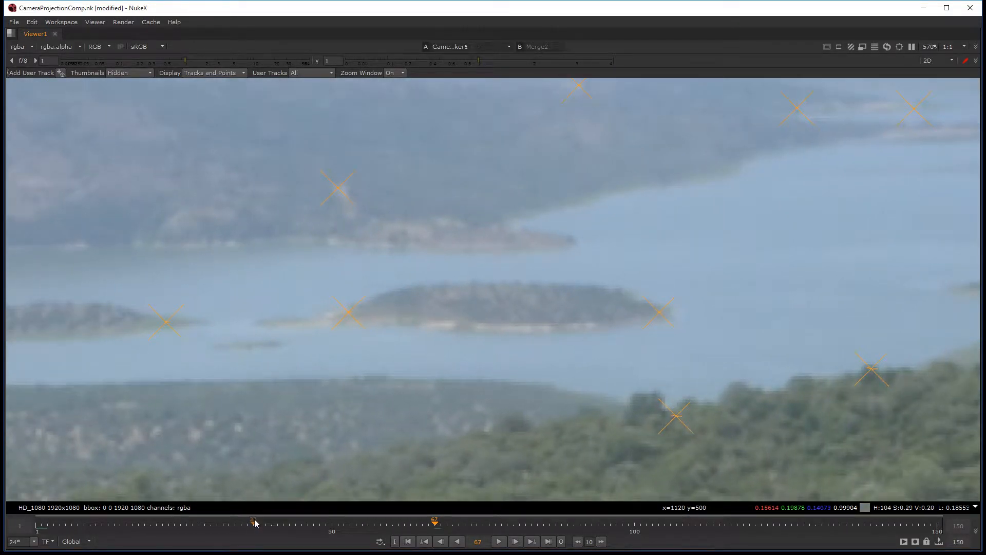
{"action": "left_click_drag", "start_coordinate": [253, 521], "coordinate": [471, 525]}
{"action": "key", "text": "f"}
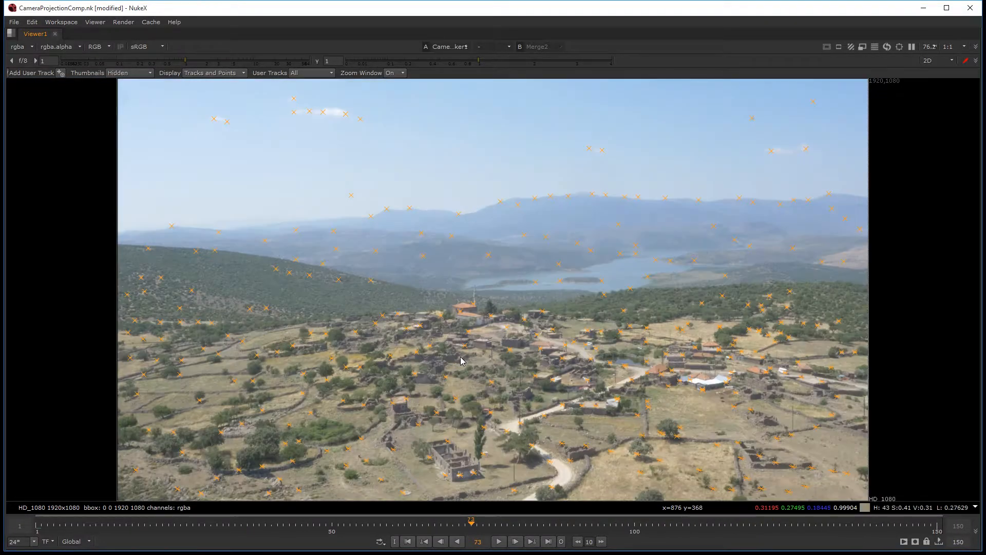
{"action": "key", "text": "space"}
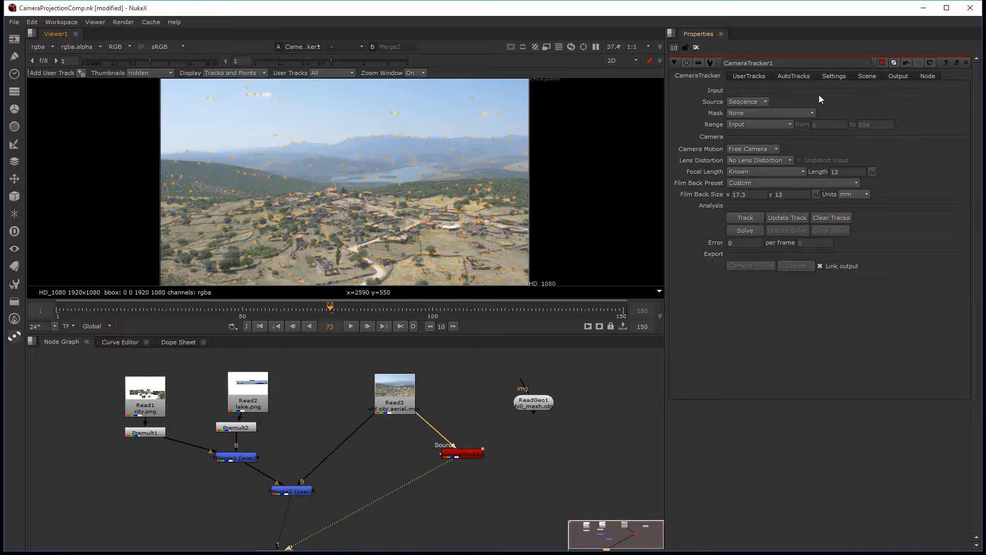
Step: Enable the CameraTracker's manual reference frame, set it to 74, and move the playhead to frame 74
{"action": "left_click", "coordinate": [834, 76]}
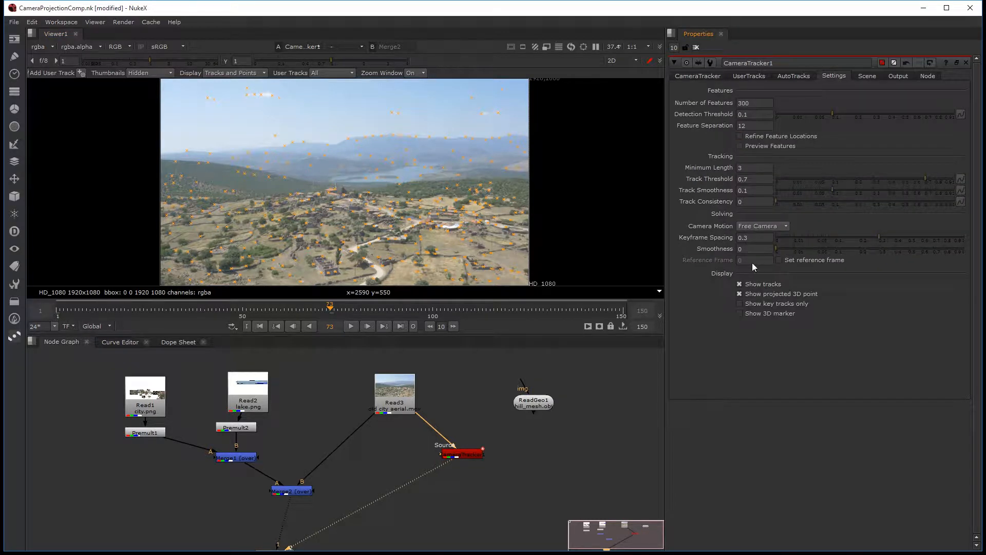
{"action": "left_click", "coordinate": [779, 261]}
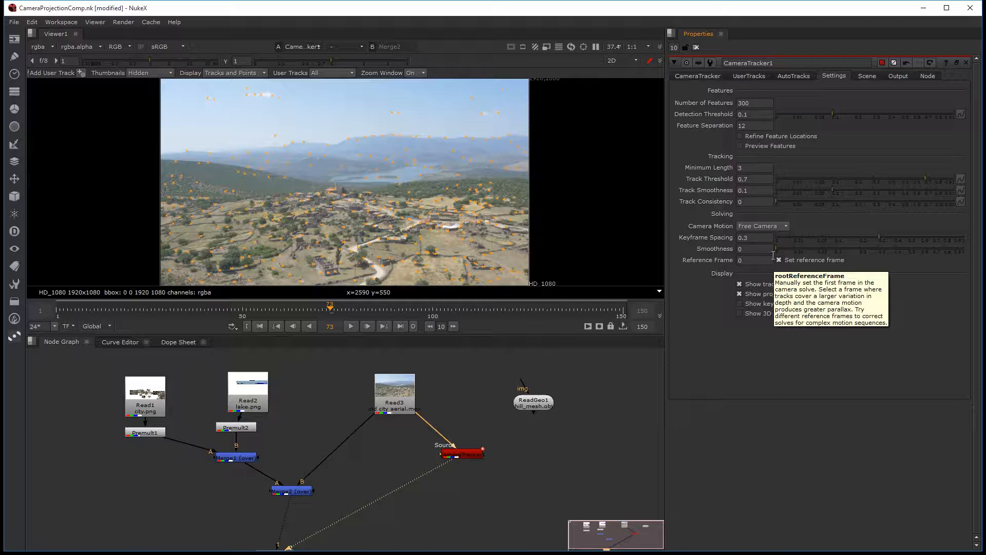
{"action": "left_click", "coordinate": [757, 260]}
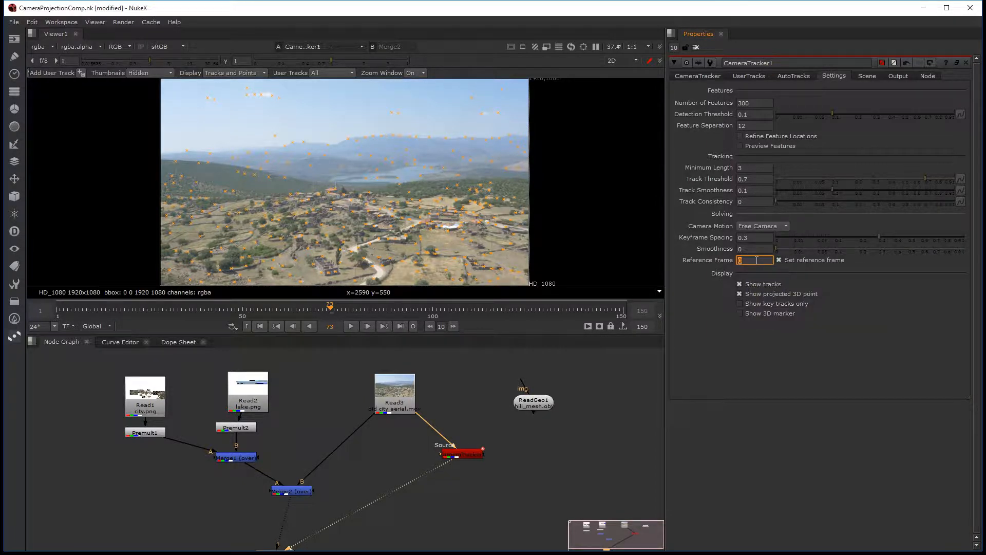
{"action": "type", "text": "74"}
{"action": "key", "text": "Return"}
{"action": "left_click", "coordinate": [336, 307]}
Step: Solve the 3D camera motion from the tracked features
{"action": "left_click", "coordinate": [704, 76]}
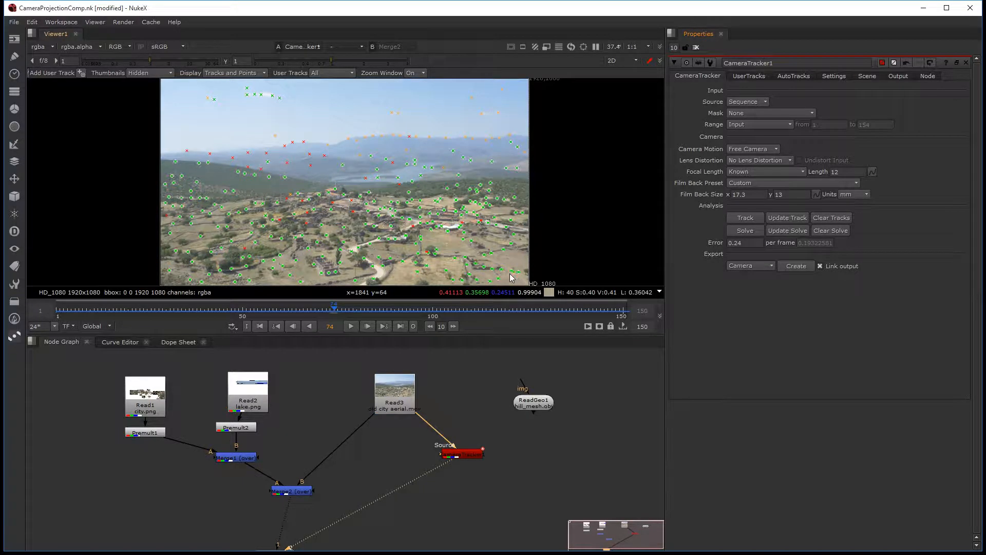
{"action": "left_click_drag", "start_coordinate": [473, 453], "coordinate": [460, 451]}
Step: Export a Scene from the CameraTracker and arrange the created point cloud, camera and scene nodes below it in the node graph
{"action": "left_click", "coordinate": [768, 266]}
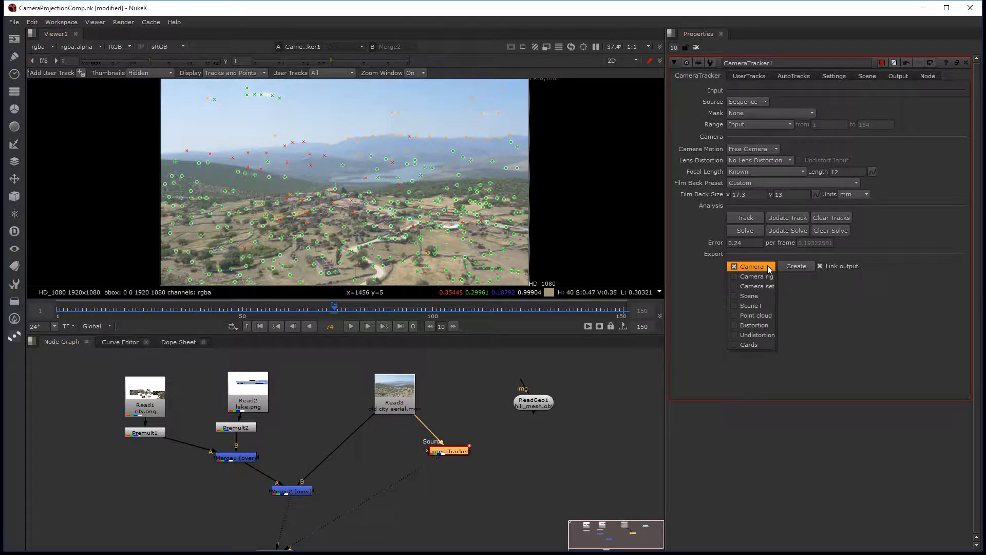
{"action": "left_click", "coordinate": [759, 300]}
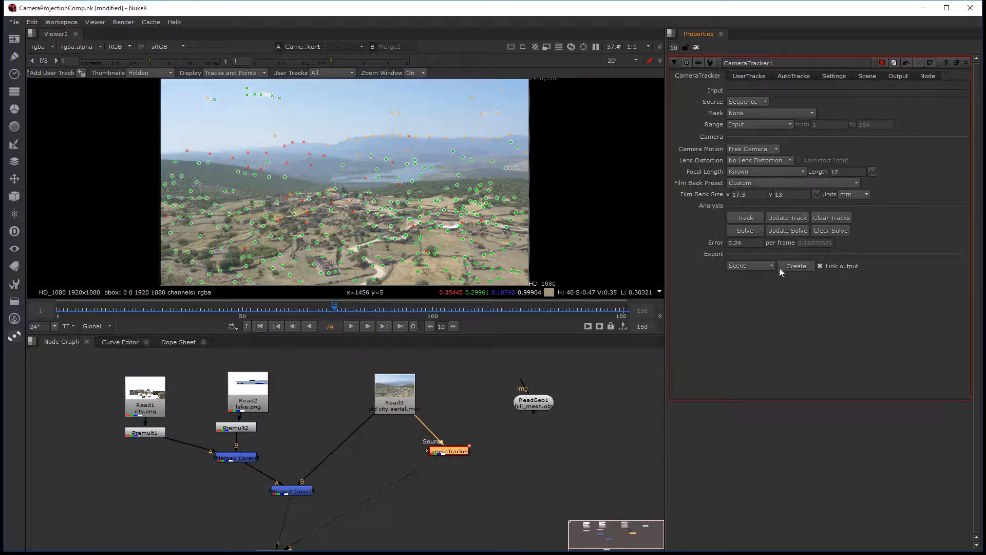
{"action": "left_click", "coordinate": [792, 267]}
{"action": "middle_click_drag", "start_coordinate": [574, 415], "coordinate": [462, 455]}
{"action": "left_click_drag", "start_coordinate": [462, 455], "coordinate": [497, 442]}
{"action": "mouse_move", "coordinate": [379, 456]}
{"action": "left_mouse_down"}
{"action": "mouse_move", "coordinate": [363, 456]}
{"action": "mouse_move", "coordinate": [373, 455]}
{"action": "left_mouse_up"}
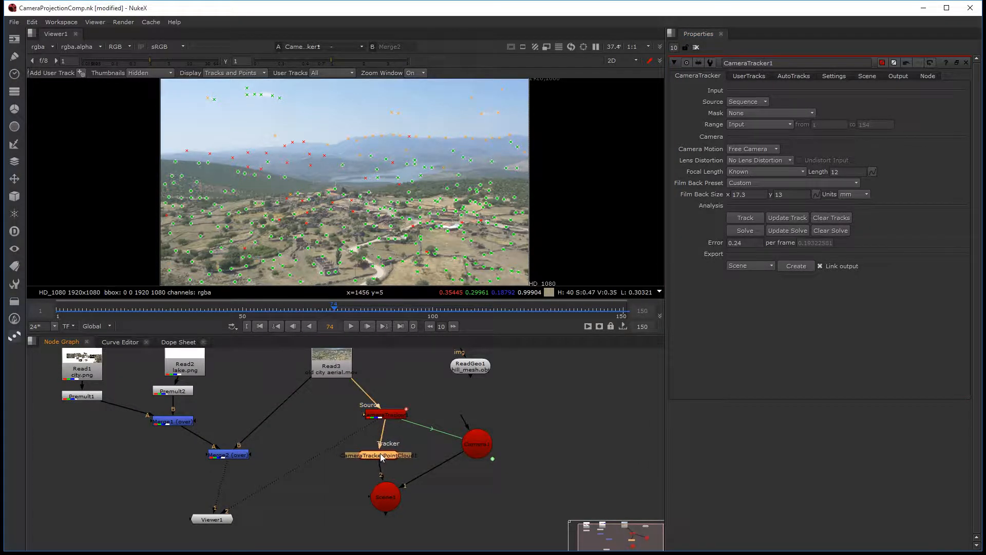
{"action": "left_click_drag", "start_coordinate": [389, 498], "coordinate": [410, 492]}
{"action": "middle_click_drag", "start_coordinate": [382, 479], "coordinate": [363, 499]}
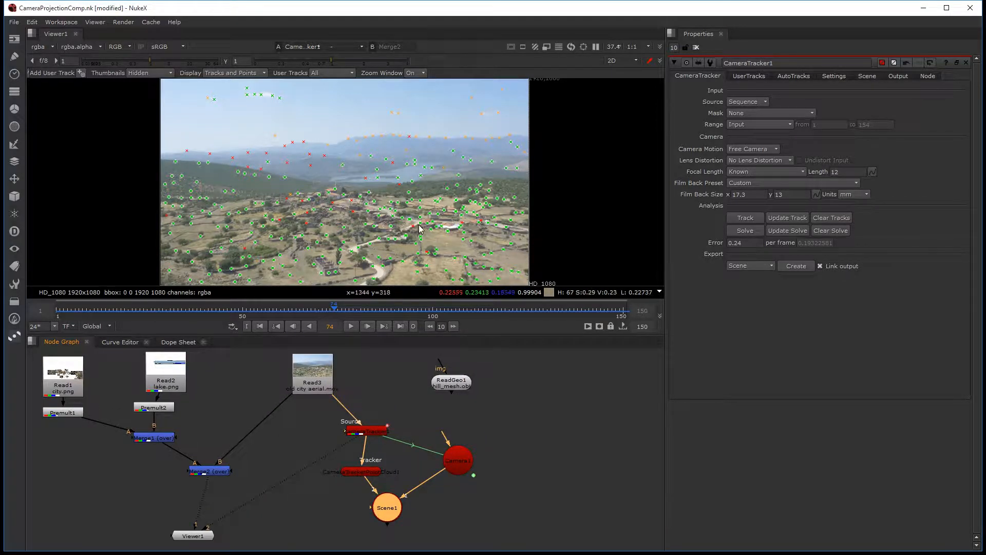
Step: Switch the viewer to 3D, open Camera1's properties, and expand the viewer to fill the window
{"action": "key", "text": "Tab"}
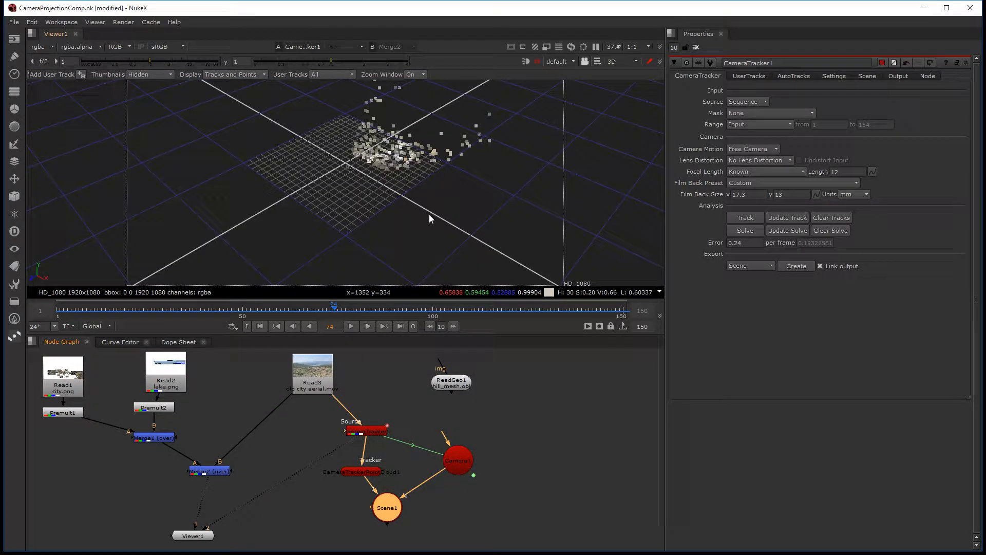
{"action": "key", "text": "Tab"}
{"action": "key", "text": "Tab"}
{"action": "double_click", "coordinate": [463, 458]}
{"action": "key", "text": "space"}
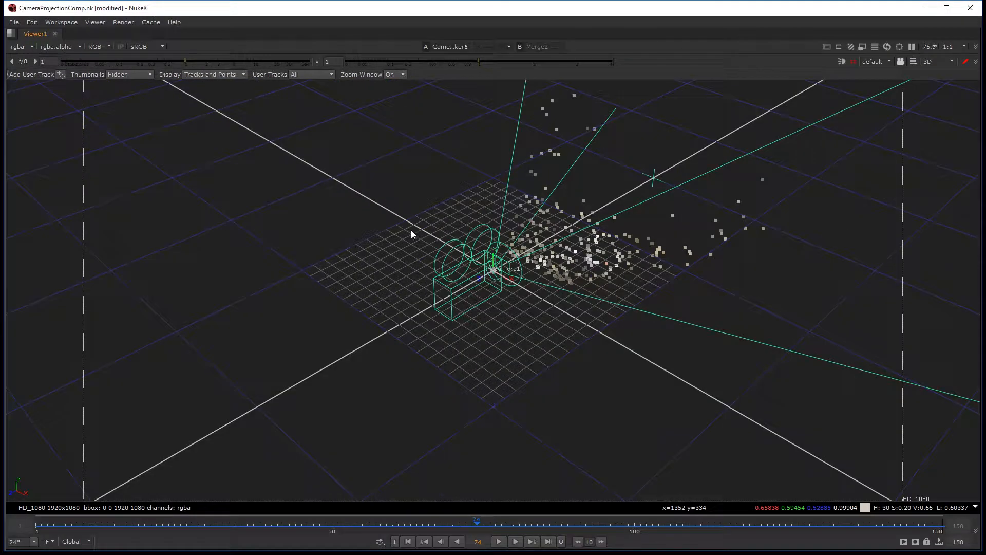
Step: Examine the solved camera's movement relative to the point cloud while scrubbing through the frames
{"action": "scroll", "coordinate": [445, 260], "scroll_direction": "up", "scroll_amount": 3}
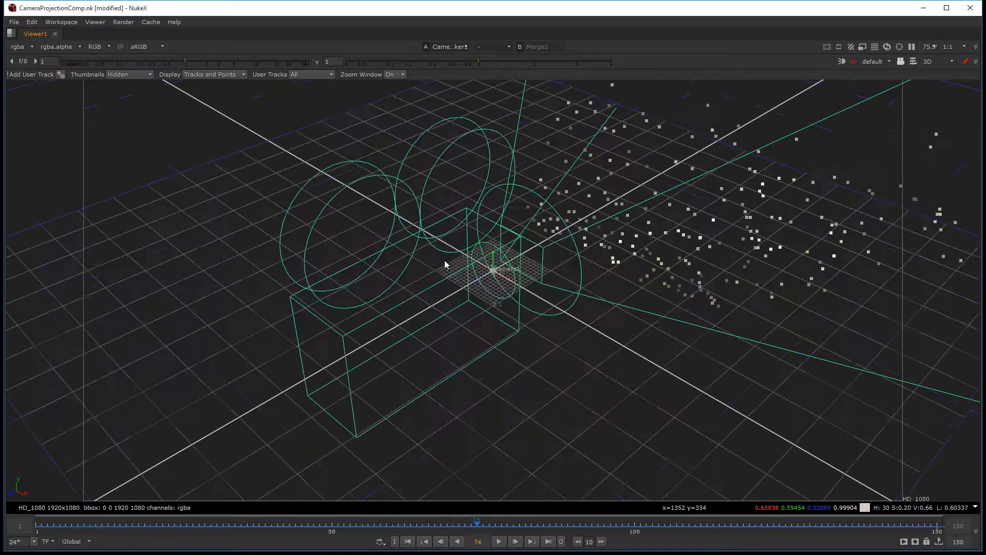
{"action": "scroll", "coordinate": [445, 259], "scroll_direction": "down", "scroll_amount": 8}
{"action": "scroll", "coordinate": [388, 313], "scroll_direction": "up", "scroll_amount": 4}
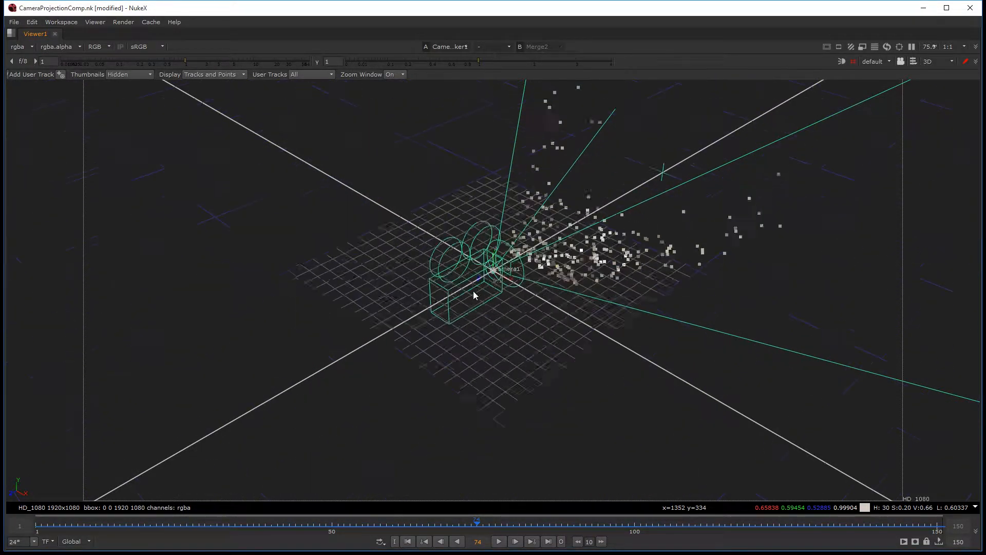
{"action": "left_click_drag", "start_coordinate": [137, 525], "coordinate": [670, 518]}
{"action": "left_click_drag", "start_coordinate": [535, 517], "coordinate": [139, 519]}
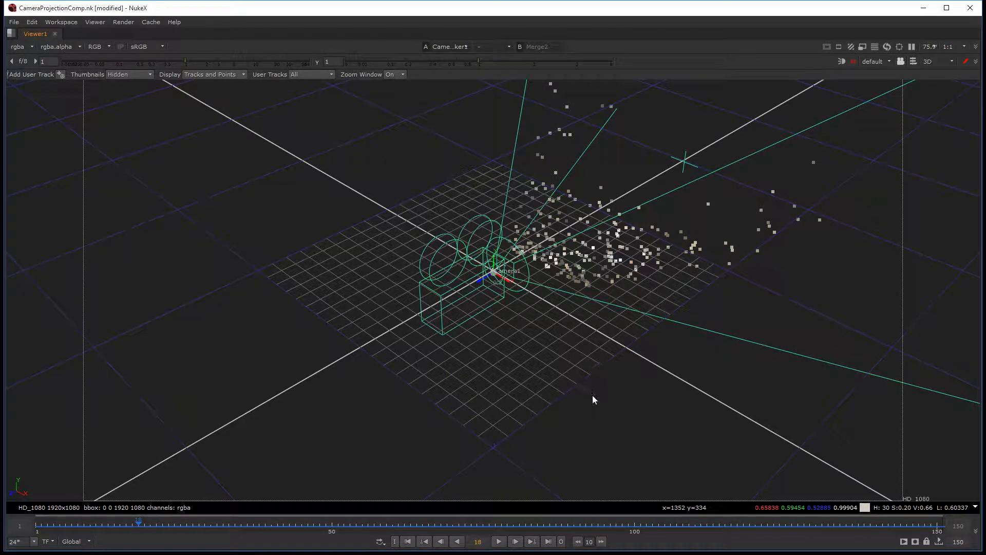
{"action": "left_click_drag", "start_coordinate": [596, 398], "coordinate": [642, 297], "text": "ctrl"}
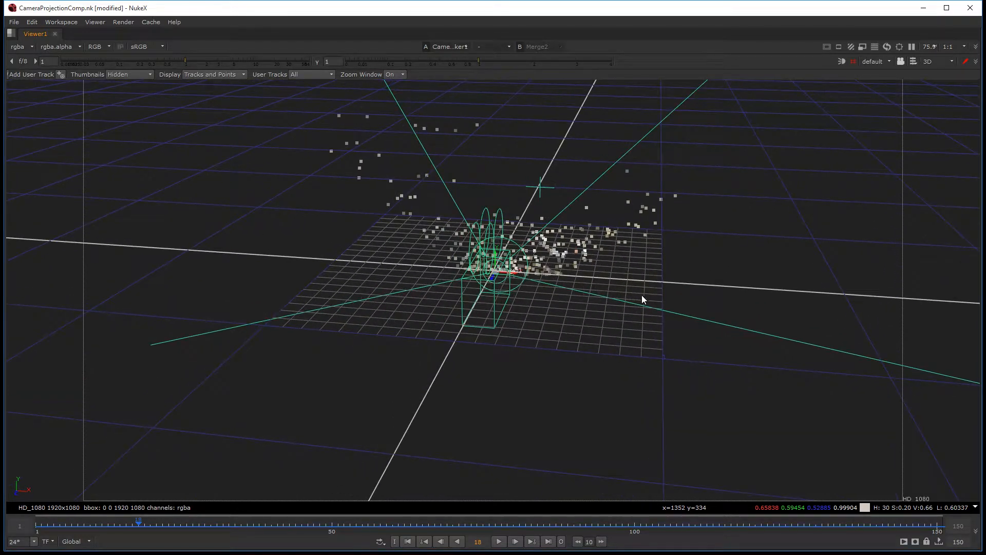
Step: Restore the full workspace layout and open the properties of the CameraTrackerPointCloud1 node
{"action": "key", "text": "space"}
{"action": "double_click", "coordinate": [383, 471]}
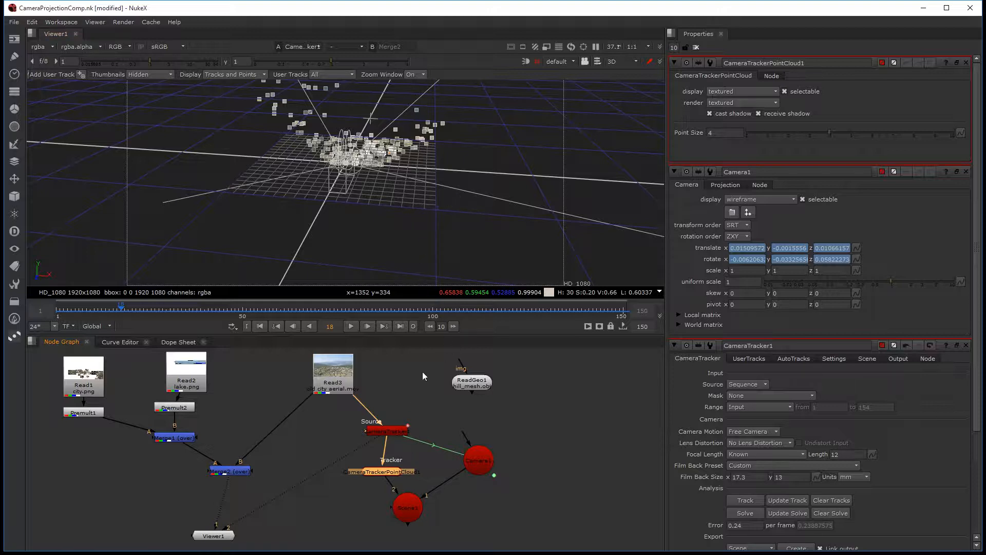
{"action": "left_click", "coordinate": [442, 468]}
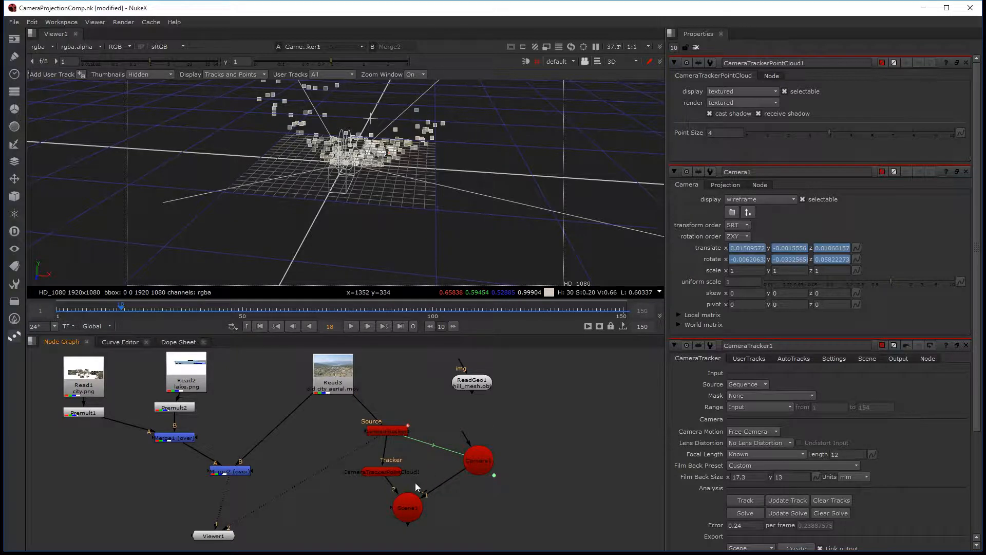
{"action": "middle_click_drag", "start_coordinate": [415, 482], "coordinate": [411, 481]}
Step: Connect the hill_mesh.obj ReadGeo1 node to Scene1, open its properties, and check the mesh against the point cloud
{"action": "left_click_drag", "start_coordinate": [471, 383], "coordinate": [564, 408]}
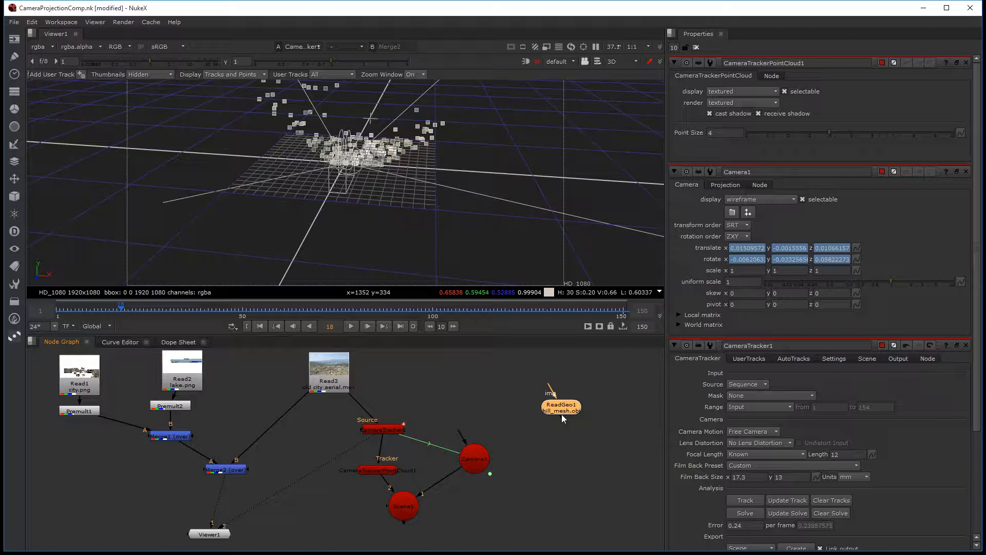
{"action": "left_click_drag", "start_coordinate": [562, 416], "coordinate": [405, 508]}
{"action": "left_click_drag", "start_coordinate": [569, 409], "coordinate": [561, 467]}
{"action": "double_click", "coordinate": [557, 466]}
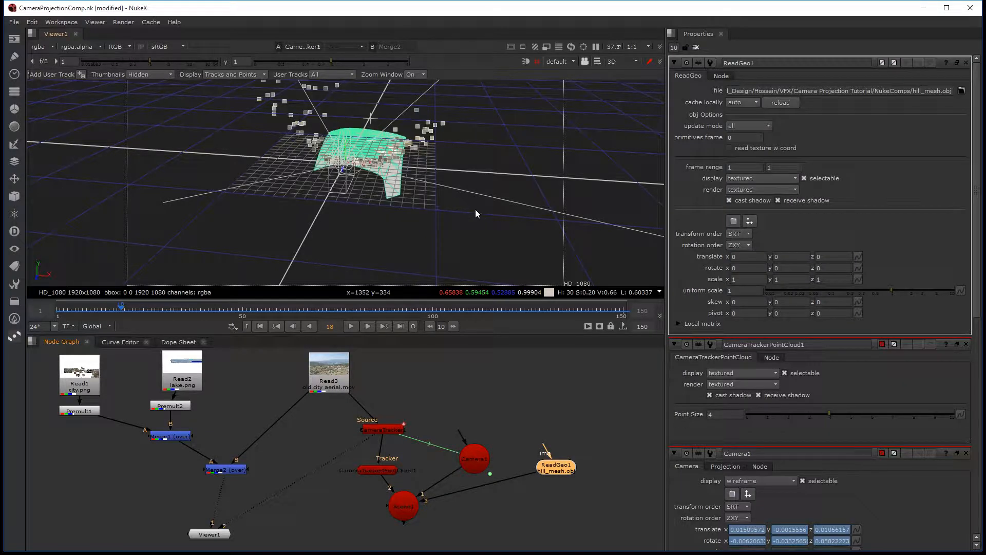
{"action": "left_click_drag", "start_coordinate": [447, 212], "coordinate": [358, 219], "text": "ctrl"}
{"action": "scroll", "coordinate": [355, 214], "scroll_direction": "up", "scroll_amount": 8}
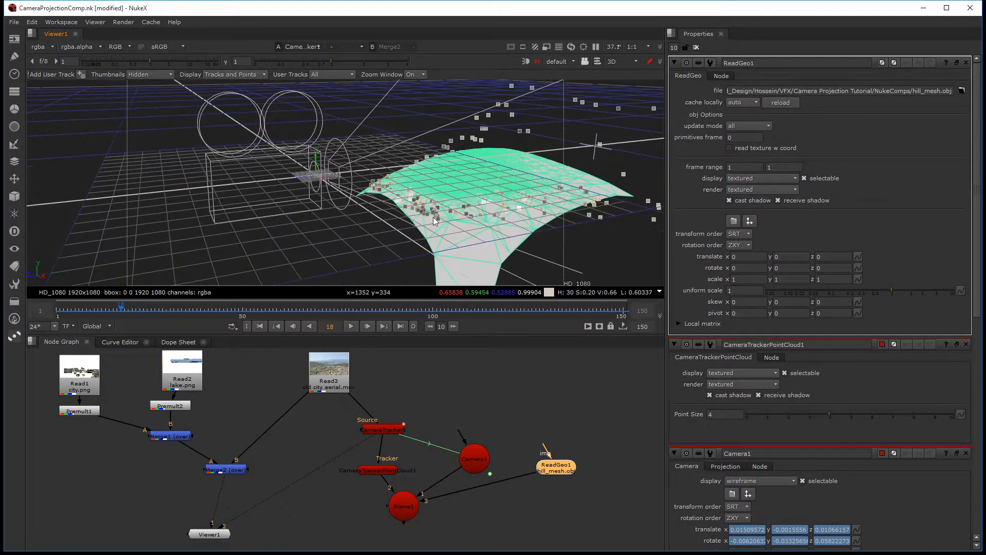
{"action": "left_click_drag", "start_coordinate": [462, 236], "coordinate": [521, 242], "text": "ctrl"}
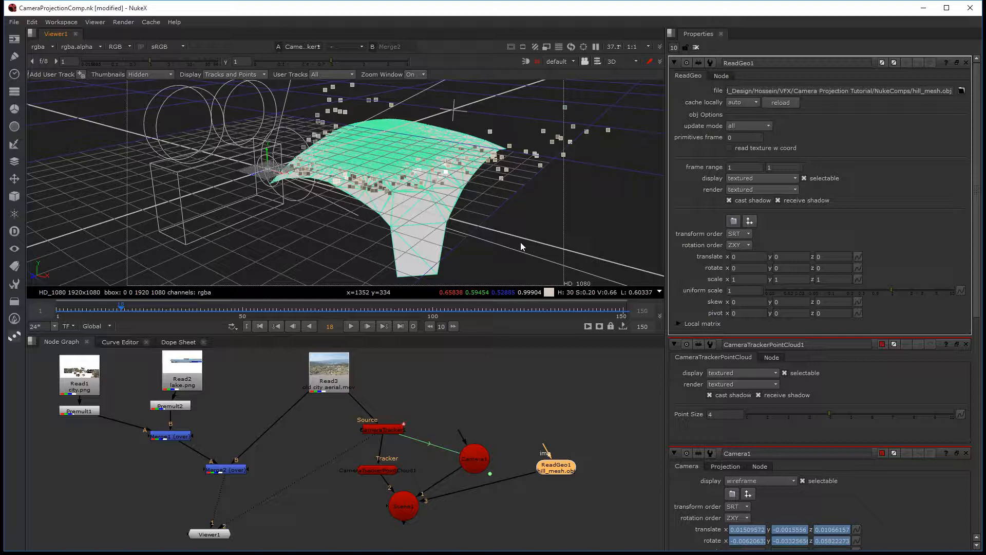
Step: Detach the city.png Read1 and Premult1 nodes from Merge1 and place them above the ReadGeo1 node
{"action": "middle_click_drag", "start_coordinate": [560, 446], "coordinate": [472, 468]}
{"action": "middle_click_drag", "start_coordinate": [350, 440], "coordinate": [393, 435]}
{"action": "middle_click_drag", "start_coordinate": [76, 421], "coordinate": [119, 437]}
{"action": "left_click_drag", "start_coordinate": [113, 452], "coordinate": [37, 373]}
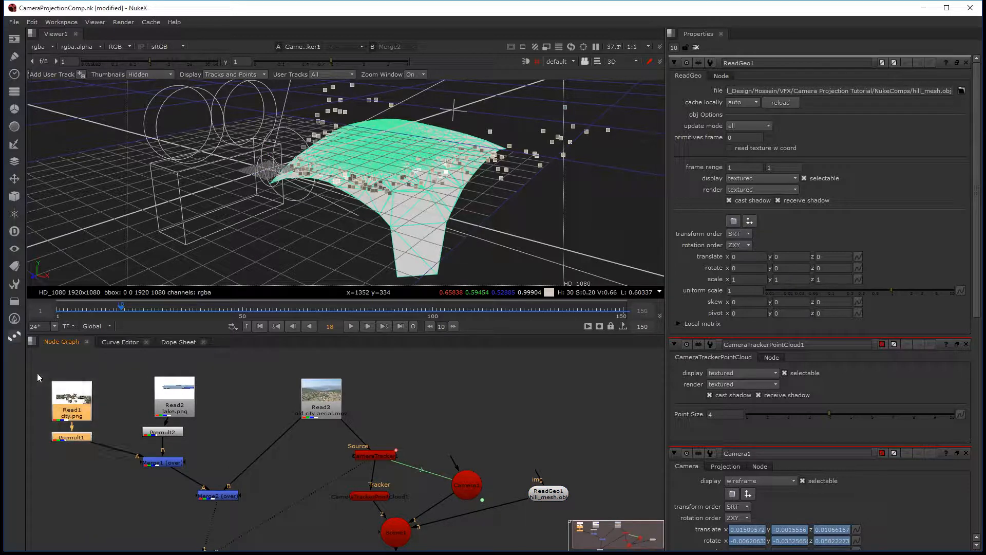
{"action": "left_click_drag", "start_coordinate": [84, 400], "coordinate": [585, 408]}
{"action": "middle_click_drag", "start_coordinate": [601, 436], "coordinate": [505, 424]}
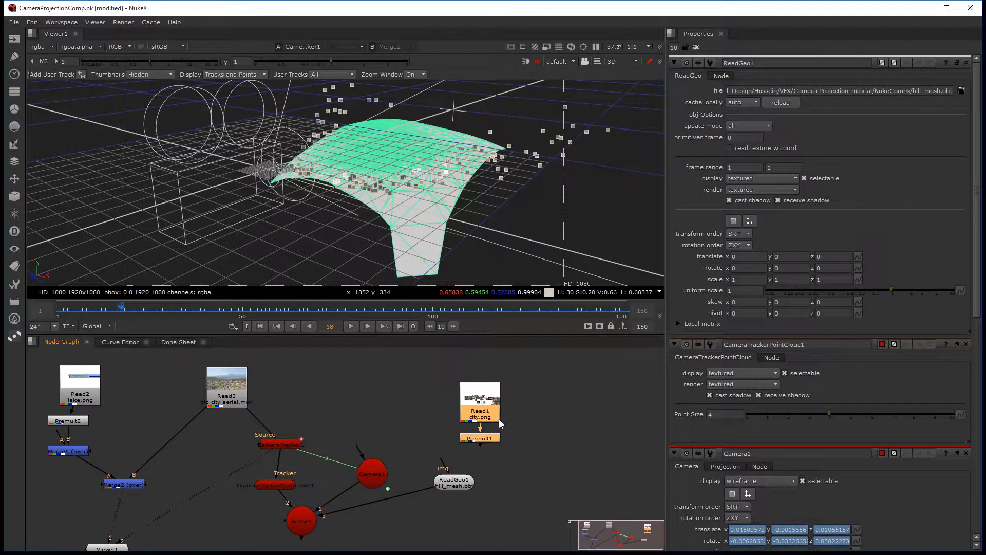
{"action": "left_click_drag", "start_coordinate": [475, 405], "coordinate": [536, 407]}
{"action": "left_click", "coordinate": [598, 399]}
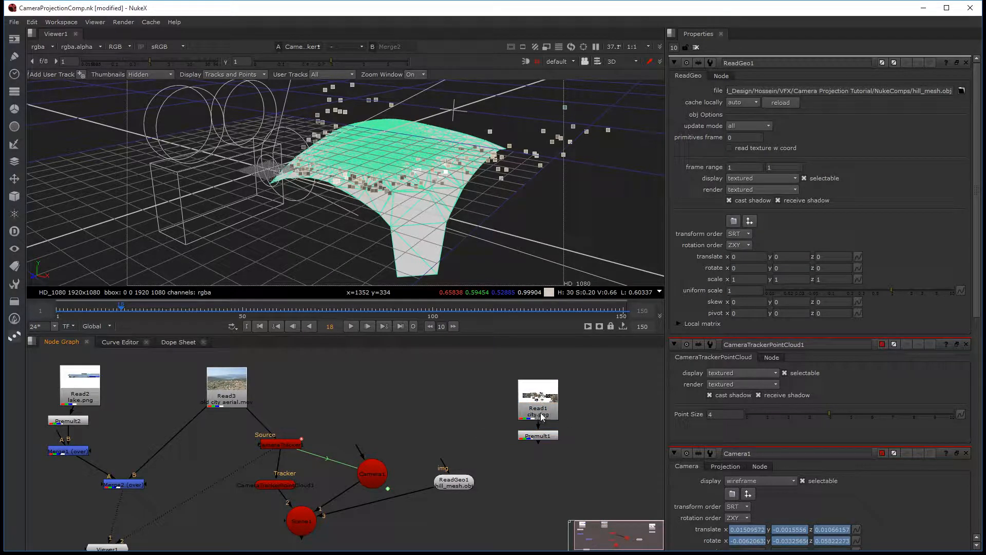
{"action": "left_click_drag", "start_coordinate": [455, 488], "coordinate": [466, 489]}
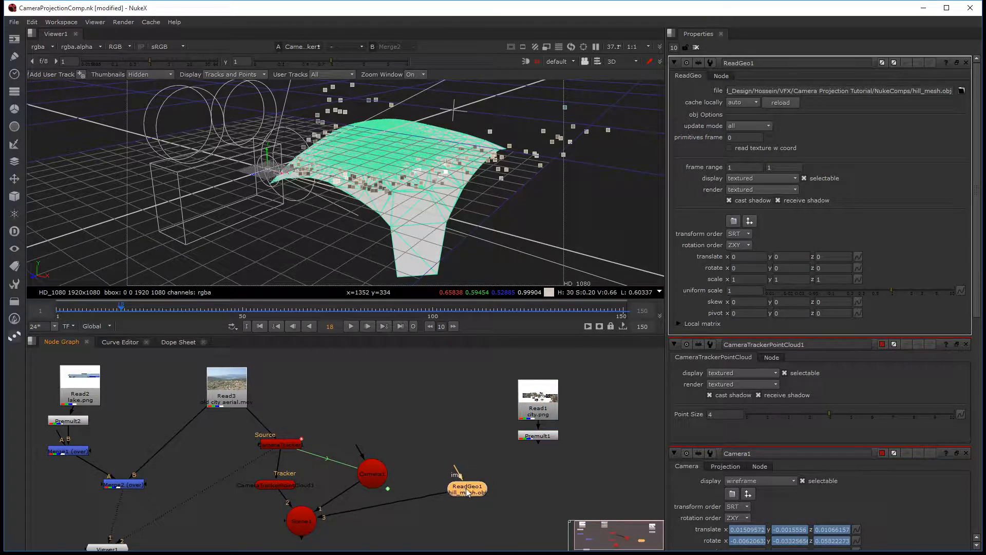
Step: Add a Project3D node and connect it between Premult1 and the img input of ReadGeo1
{"action": "left_click", "coordinate": [477, 447]}
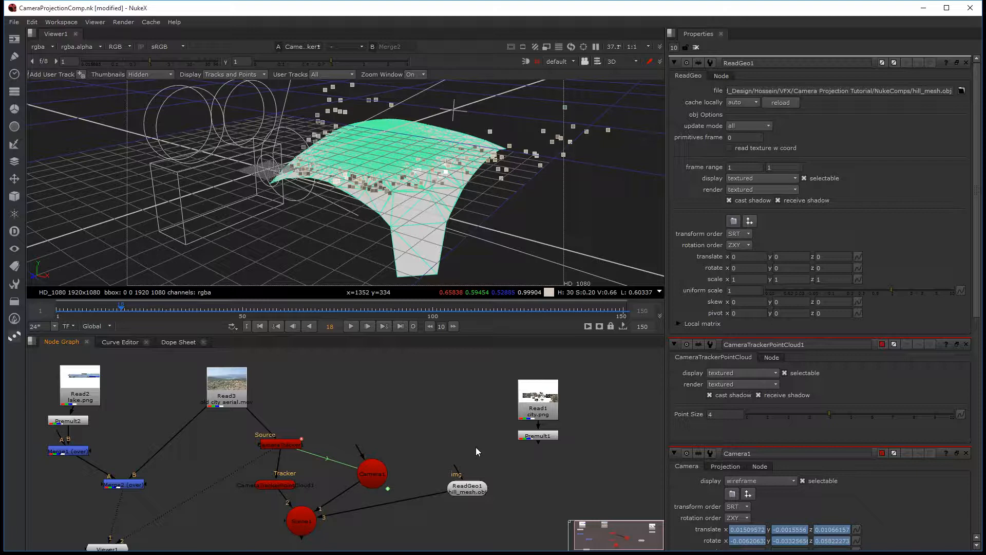
{"action": "key", "text": "Tab"}
{"action": "type", "text": "project"}
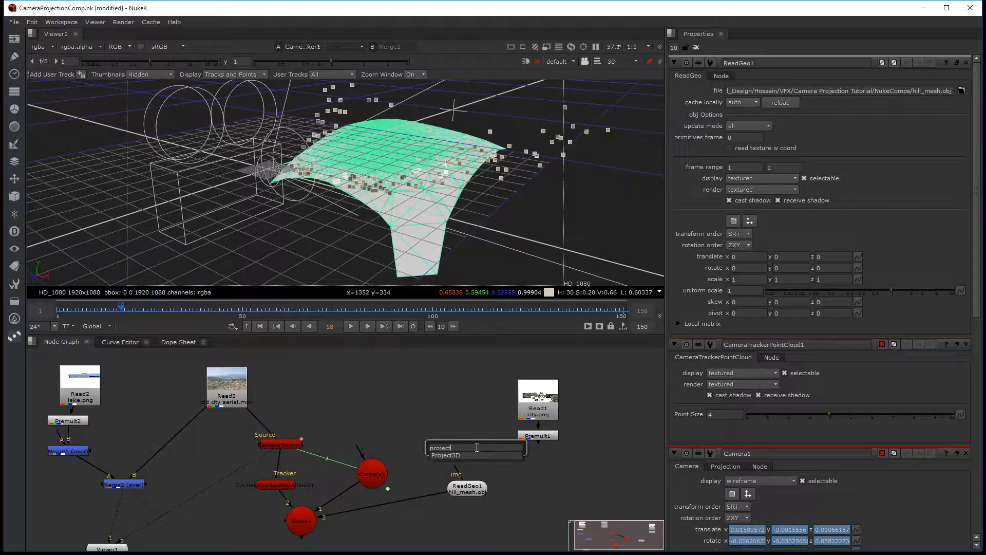
{"action": "key", "text": "Down"}
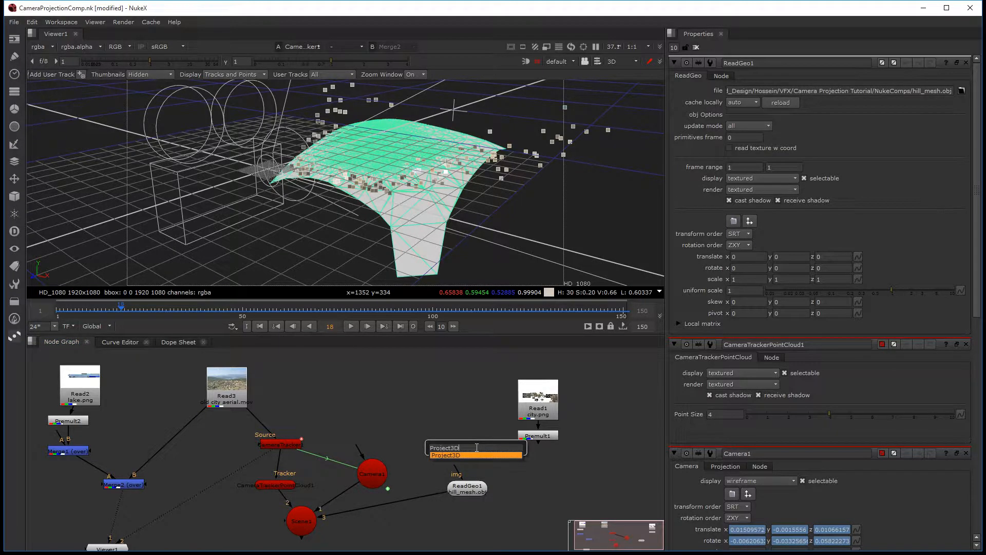
{"action": "key", "text": "Return"}
{"action": "scroll", "coordinate": [482, 464], "scroll_direction": "up", "scroll_amount": 3}
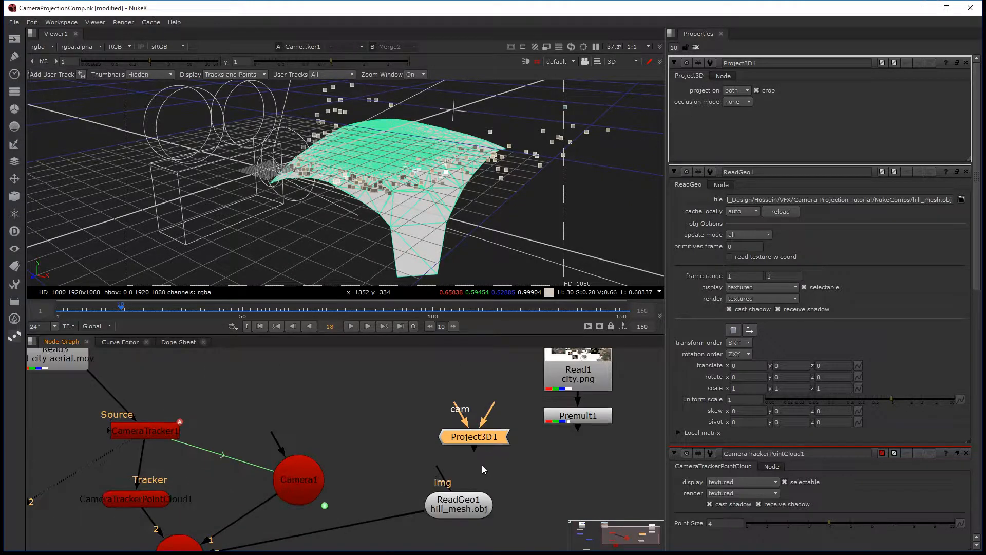
{"action": "middle_click_drag", "start_coordinate": [482, 465], "coordinate": [465, 475]}
{"action": "mouse_move", "coordinate": [424, 483]}
{"action": "left_mouse_down"}
{"action": "mouse_move", "coordinate": [474, 446]}
{"action": "mouse_move", "coordinate": [469, 453]}
{"action": "mouse_move", "coordinate": [478, 423]}
{"action": "mouse_move", "coordinate": [536, 426]}
{"action": "left_mouse_up"}
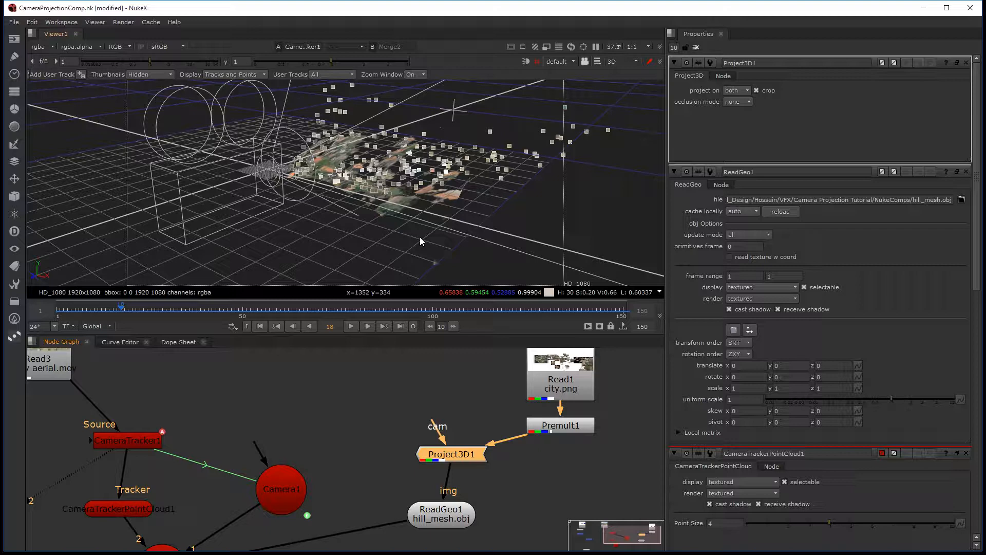
Step: Move the playhead to frame 66 and connect Project3D1's cam input to Camera1, checking the city projection on the mesh
{"action": "left_click_drag", "start_coordinate": [419, 235], "coordinate": [339, 228], "text": "ctrl"}
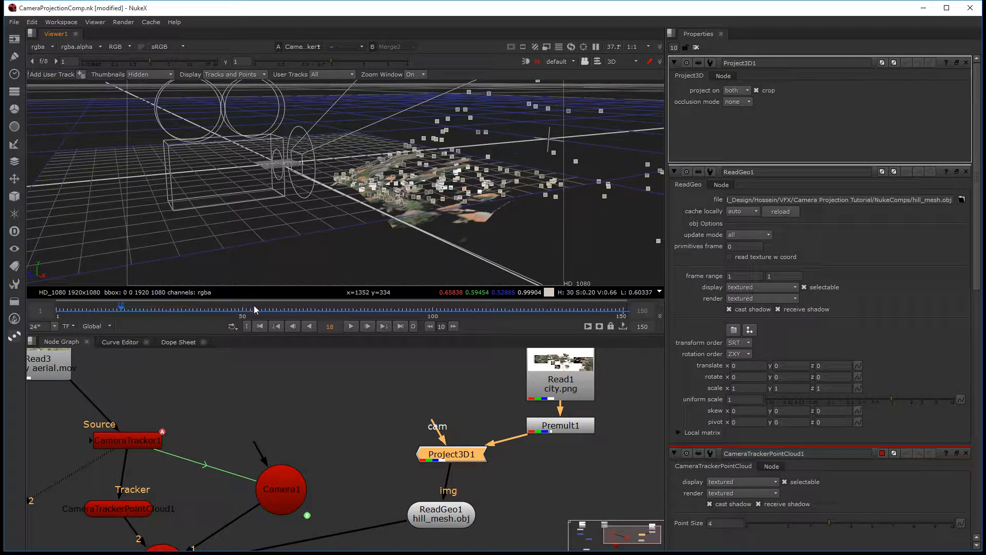
{"action": "left_click_drag", "start_coordinate": [252, 308], "coordinate": [449, 311]}
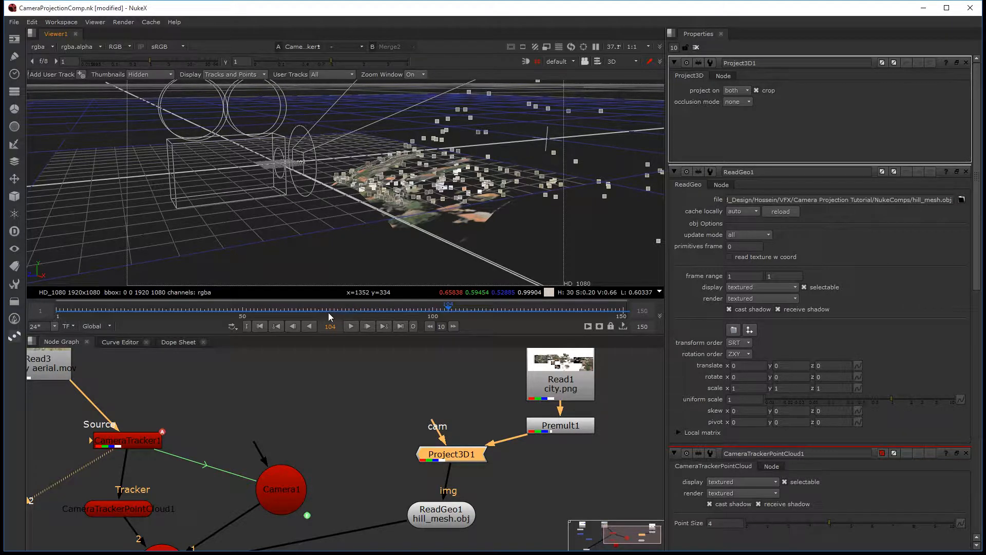
{"action": "left_click_drag", "start_coordinate": [328, 310], "coordinate": [224, 306]}
{"action": "left_click_drag", "start_coordinate": [329, 304], "coordinate": [304, 309]}
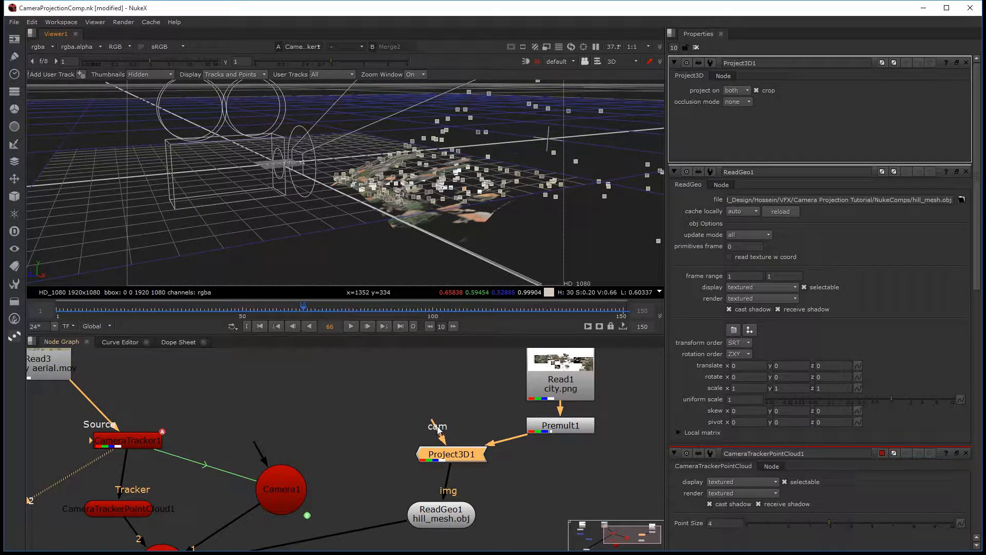
{"action": "left_click_drag", "start_coordinate": [436, 426], "coordinate": [285, 485]}
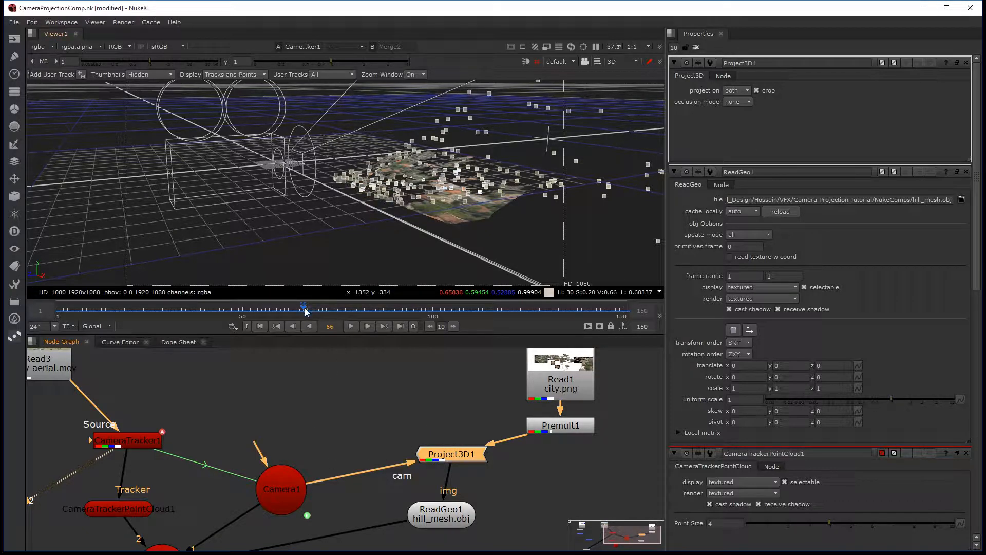
{"action": "left_click_drag", "start_coordinate": [414, 236], "coordinate": [353, 239], "text": "ctrl"}
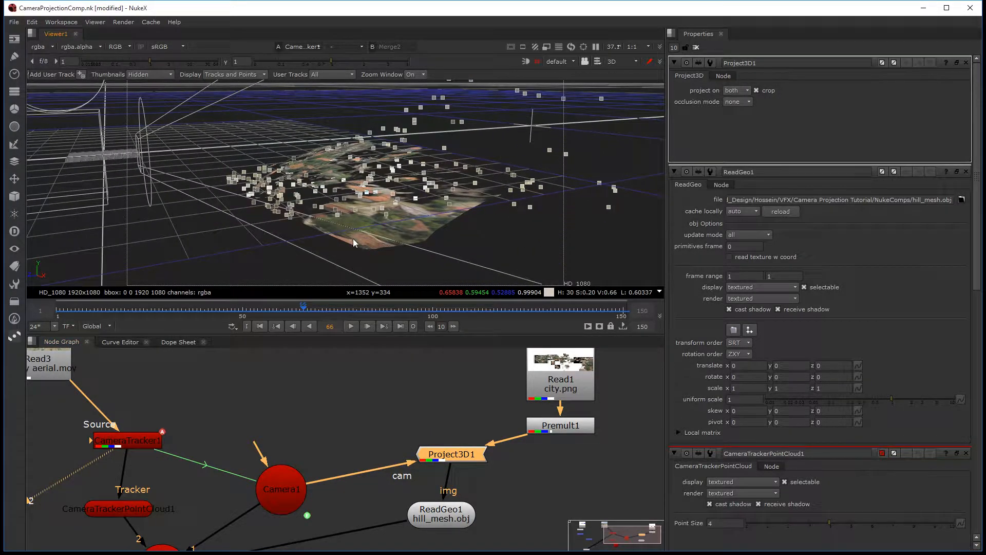
Step: Disable the CameraTrackerPointCloud1 node and review Project3D1's projection settings
{"action": "middle_click_drag", "start_coordinate": [224, 464], "coordinate": [260, 441]}
{"action": "left_click", "coordinate": [171, 484]}
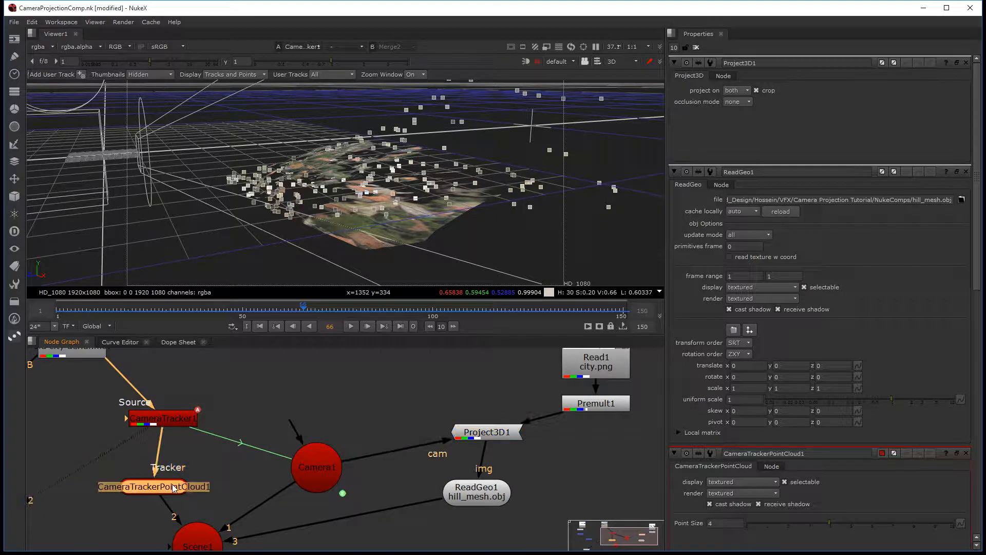
{"action": "key", "text": "d"}
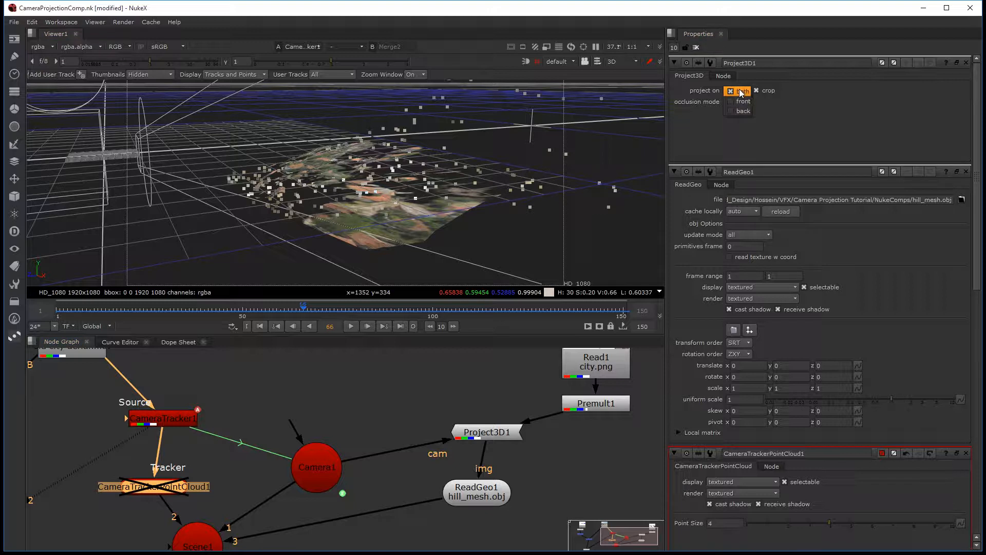
{"action": "left_click", "coordinate": [716, 77]}
{"action": "left_click", "coordinate": [699, 78]}
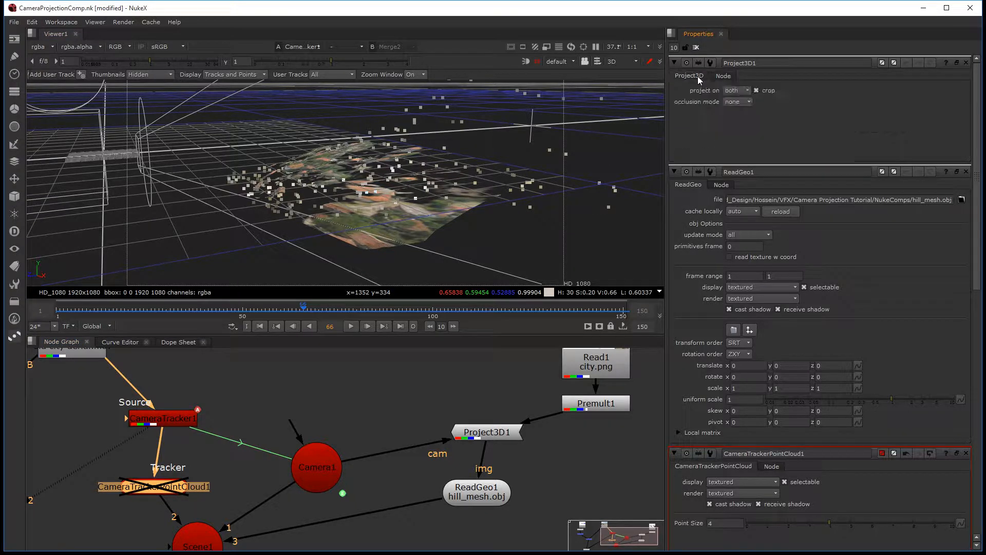
Step: Try removing the CameraTrackerPointCloud1 node from the graph and undo the deletion
{"action": "key", "text": "Delete"}
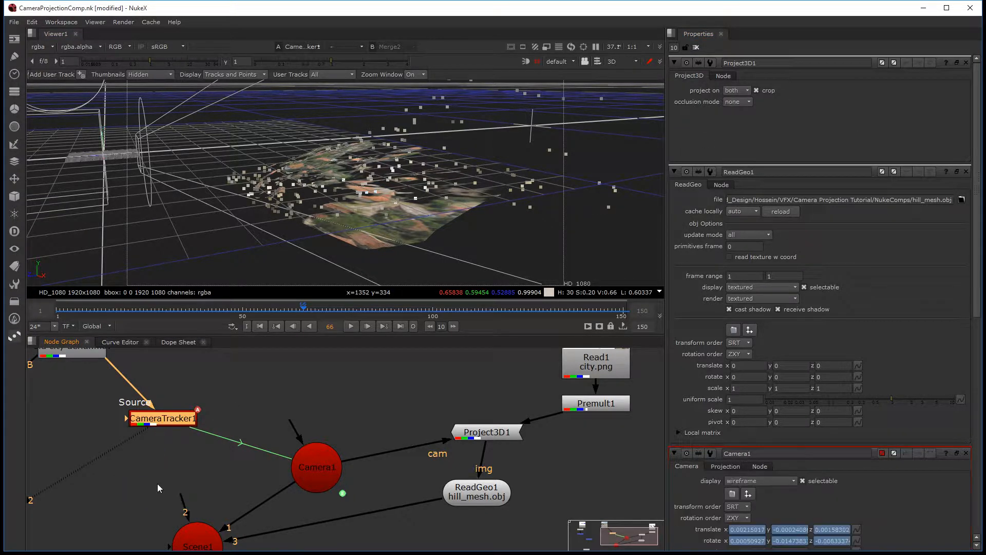
{"action": "key", "text": "ctrl+z"}
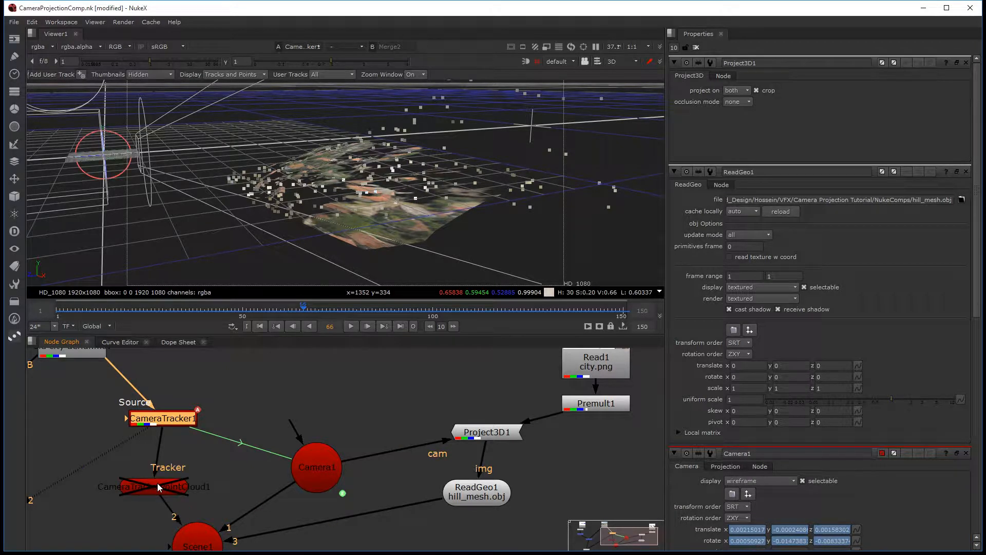
Step: Scrub the timeline to frame 74, checking how the projected city moves across the hill mesh
{"action": "left_click", "coordinate": [162, 487]}
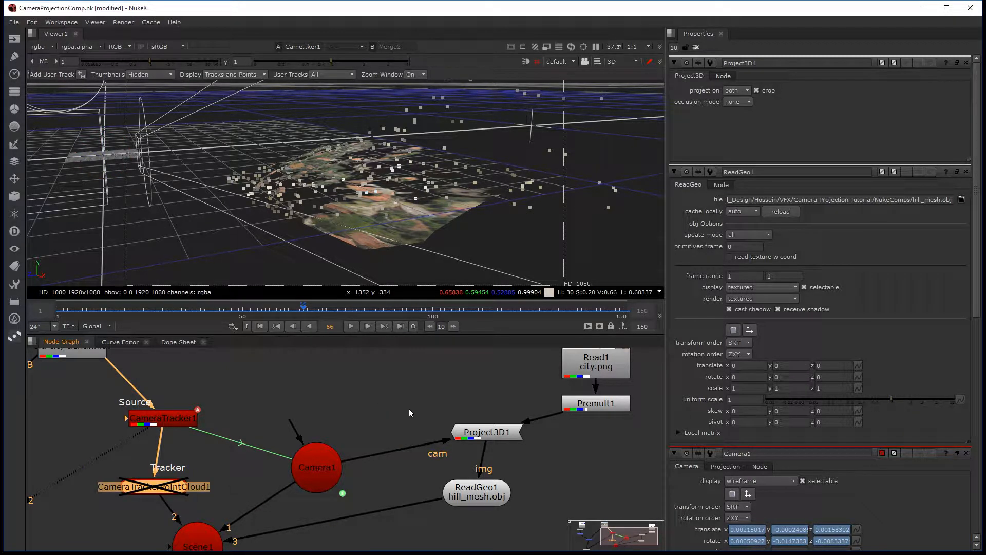
{"action": "middle_click_drag", "start_coordinate": [411, 416], "coordinate": [395, 428]}
{"action": "left_click", "coordinate": [352, 326]}
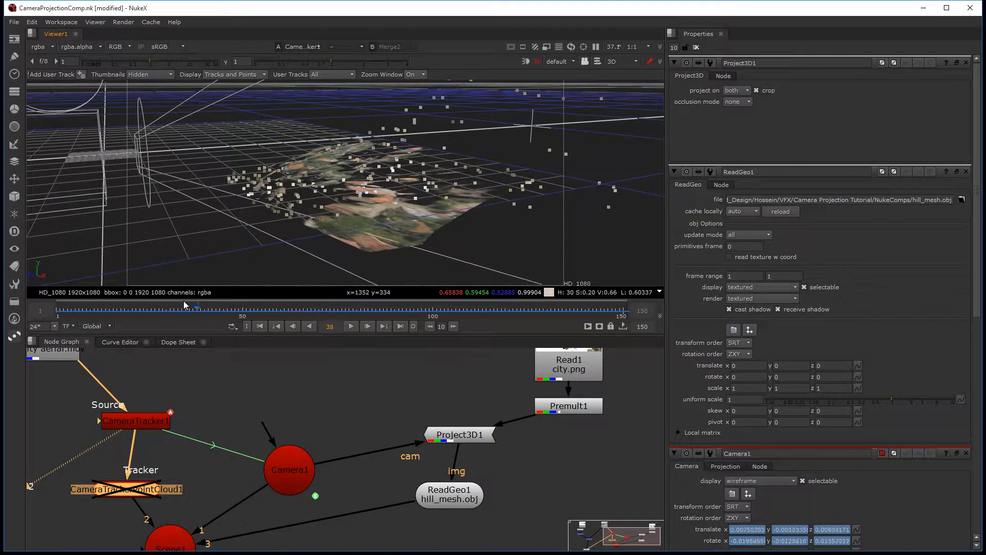
{"action": "left_click_drag", "start_coordinate": [510, 302], "coordinate": [336, 312]}
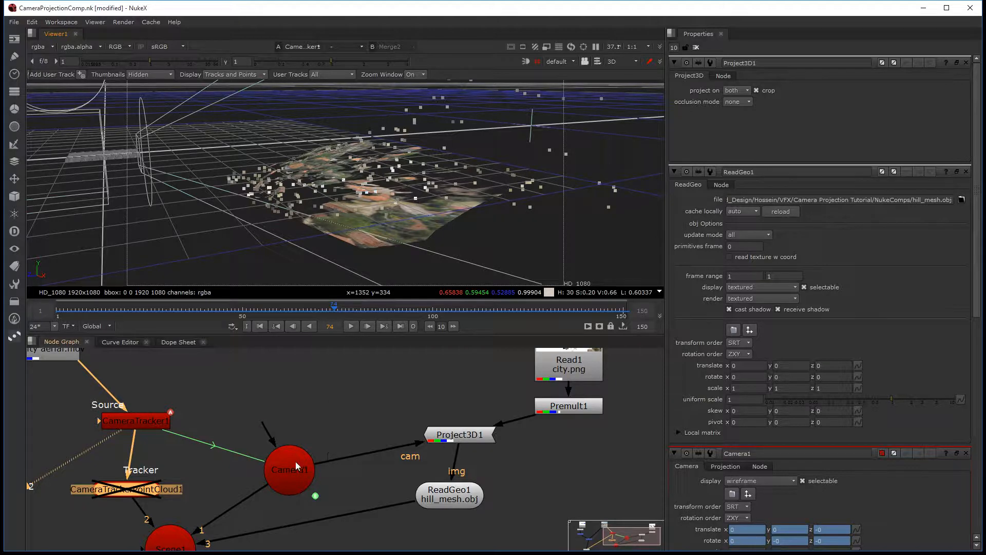
Step: Duplicate Camera1 as an unconnected Camera2 and place the copy above Project3D1, beside the original camera
{"action": "left_click_drag", "start_coordinate": [295, 461], "coordinate": [270, 439]}
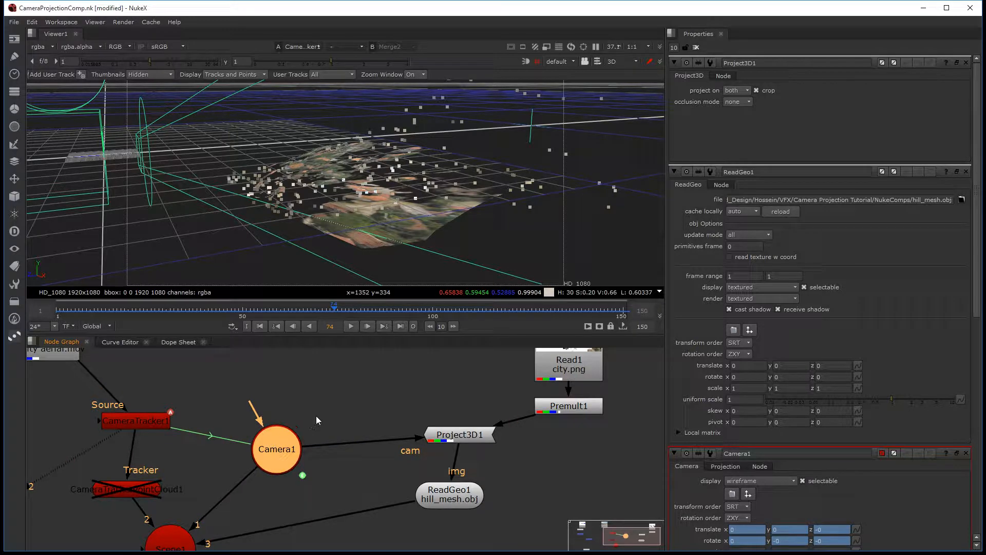
{"action": "key", "text": "ctrl+v"}
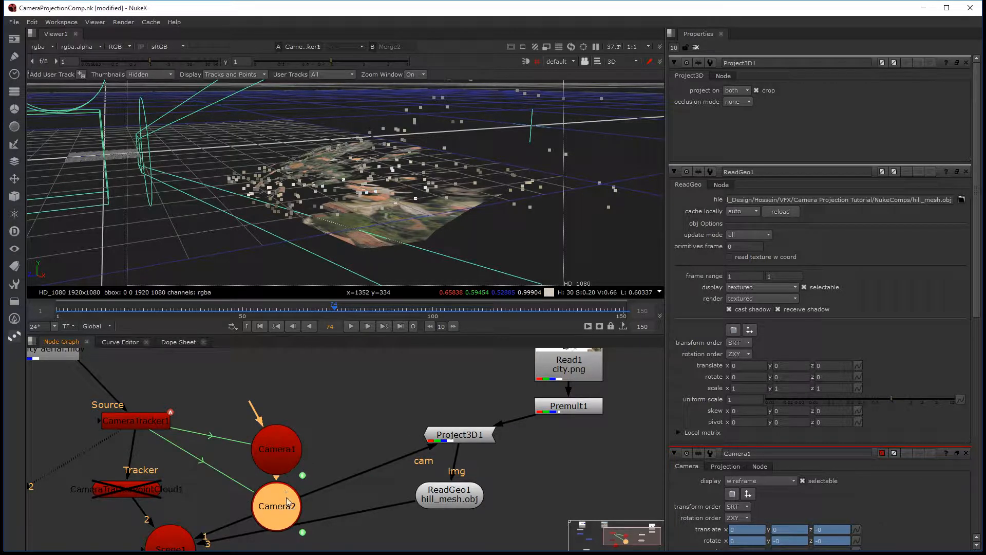
{"action": "left_click_drag", "start_coordinate": [287, 499], "coordinate": [365, 393]}
{"action": "key", "text": "ctrl+z"}
{"action": "key", "text": "ctrl+z"}
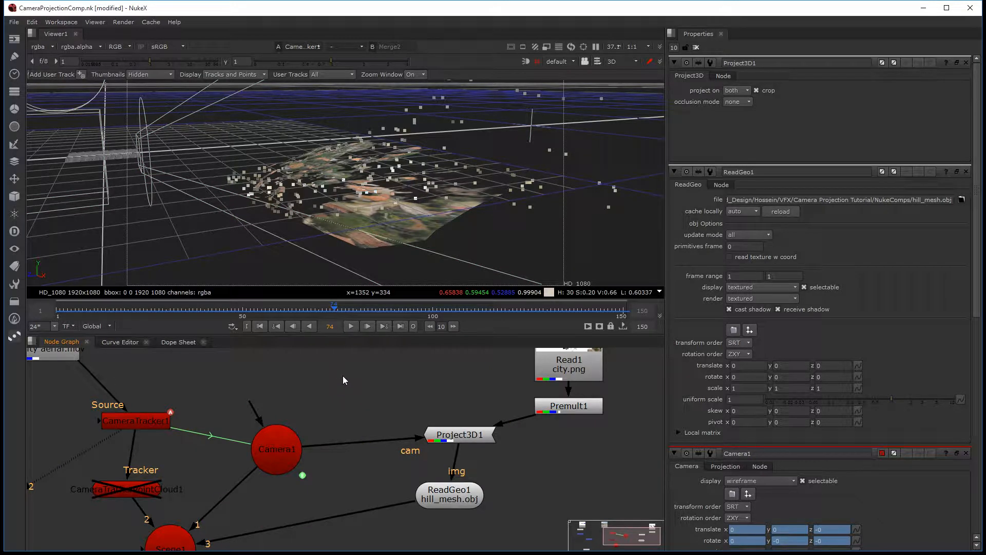
{"action": "key", "text": "ctrl+y"}
{"action": "key", "text": "ctrl+y"}
{"action": "left_click_drag", "start_coordinate": [371, 392], "coordinate": [360, 393]}
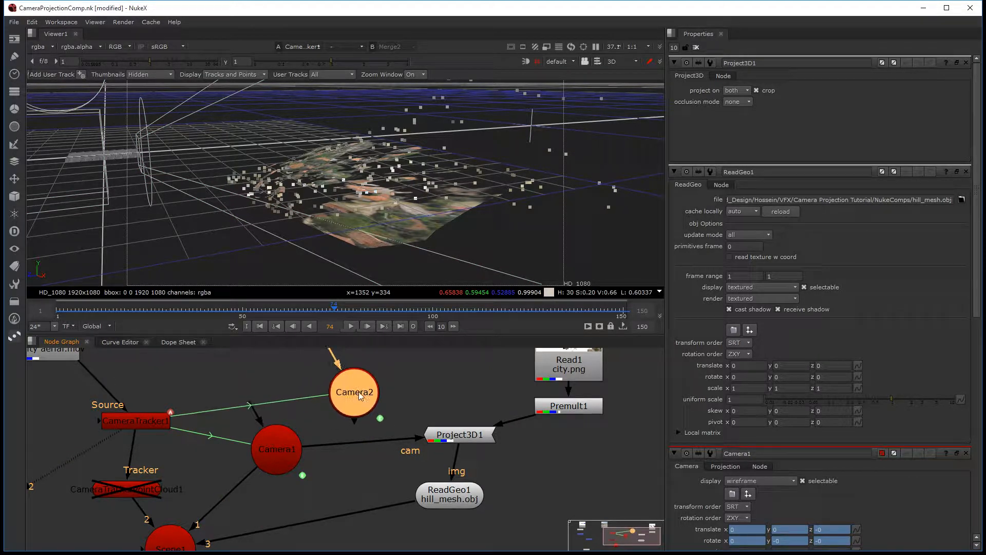
{"action": "middle_click_drag", "start_coordinate": [376, 392], "coordinate": [360, 415]}
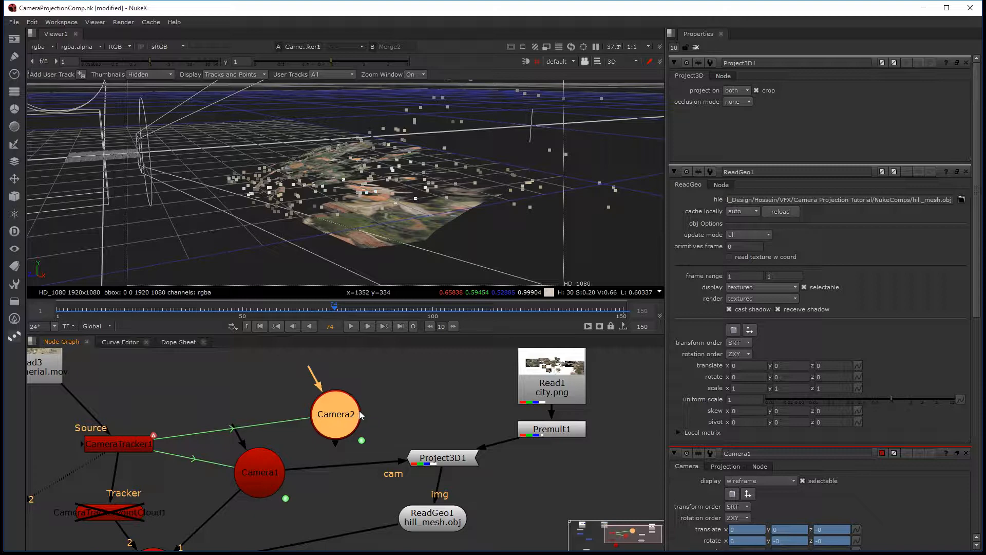
Step: Delete all animation from Camera2's knobs so it holds its frame 74 position
{"action": "double_click", "coordinate": [352, 414]}
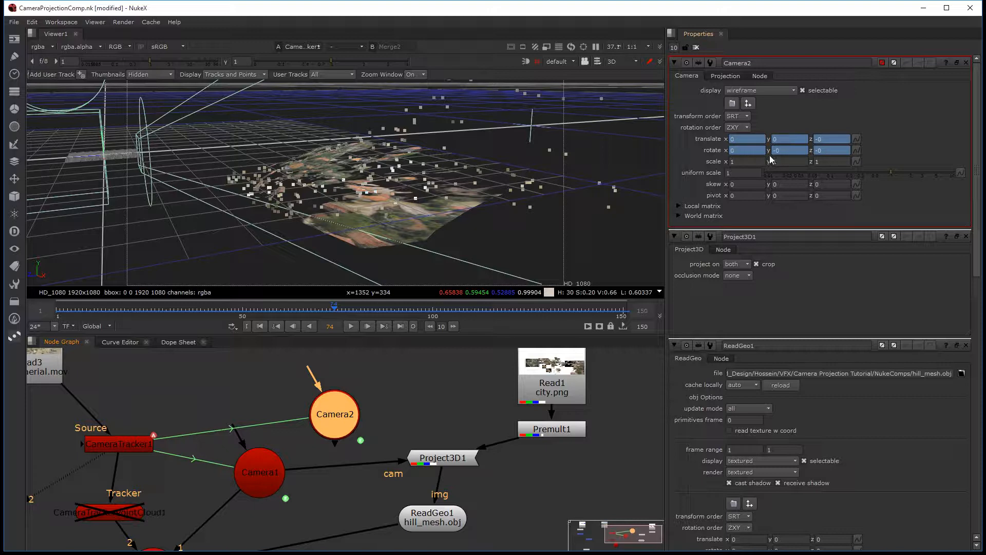
{"action": "left_click_drag", "start_coordinate": [341, 422], "coordinate": [347, 407]}
{"action": "right_click", "coordinate": [710, 137]}
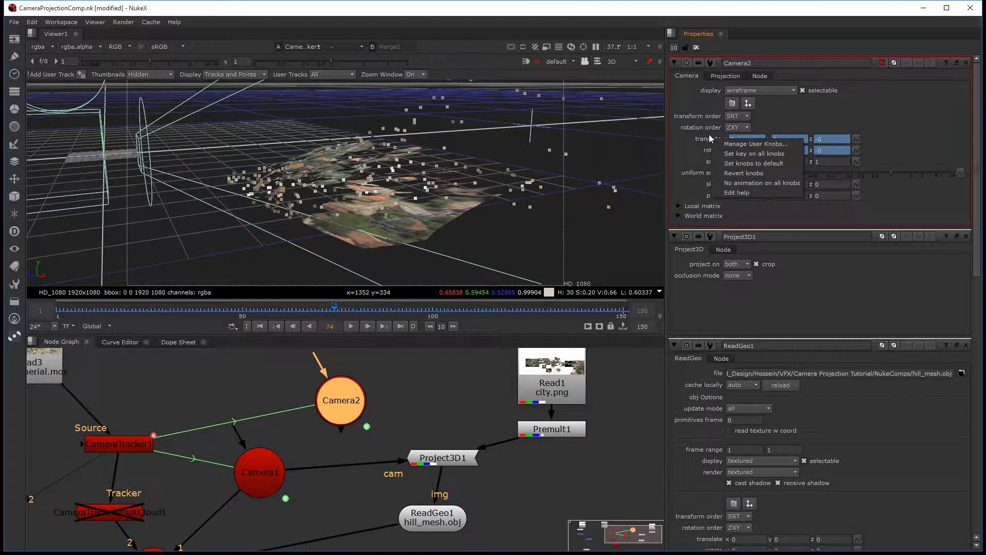
{"action": "left_click", "coordinate": [747, 184]}
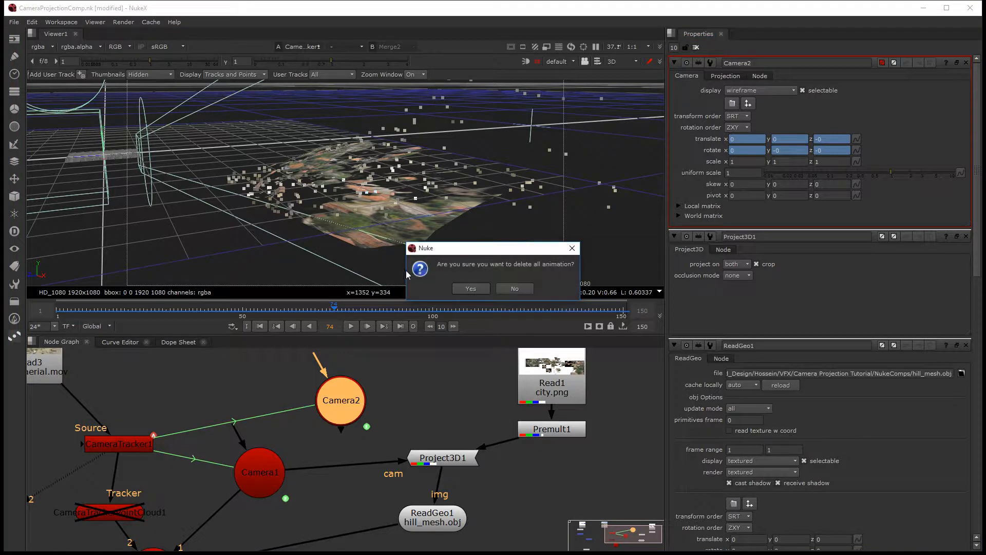
{"action": "left_click", "coordinate": [464, 288]}
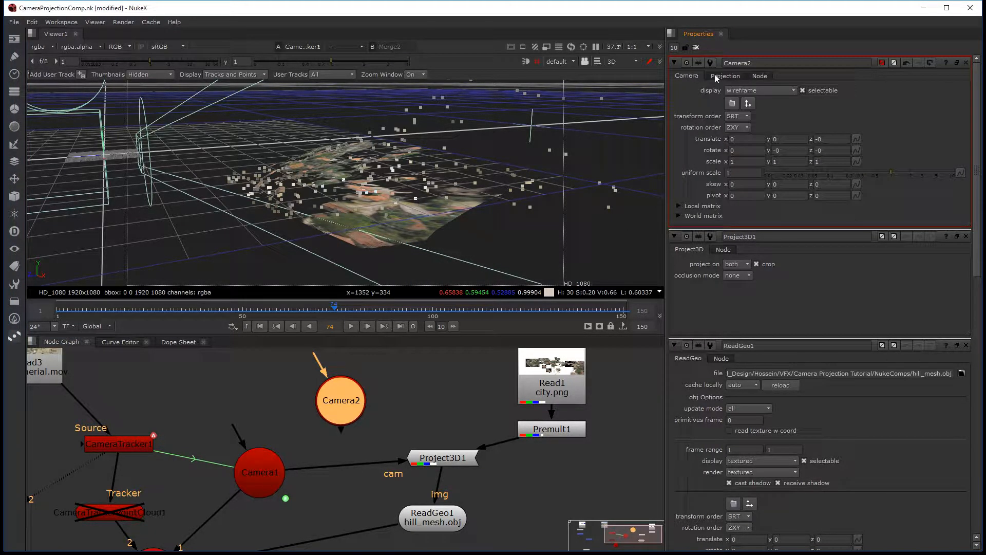
Step: Connect Project3D1's cam input to Camera2 instead of Camera1 and scrub between frames 114 and 72 to check the projection
{"action": "left_click_drag", "start_coordinate": [355, 395], "coordinate": [359, 393]}
{"action": "left_click_drag", "start_coordinate": [304, 468], "coordinate": [335, 392]}
{"action": "left_click_drag", "start_coordinate": [378, 310], "coordinate": [486, 321]}
{"action": "middle_click_drag", "start_coordinate": [82, 161], "coordinate": [286, 228]}
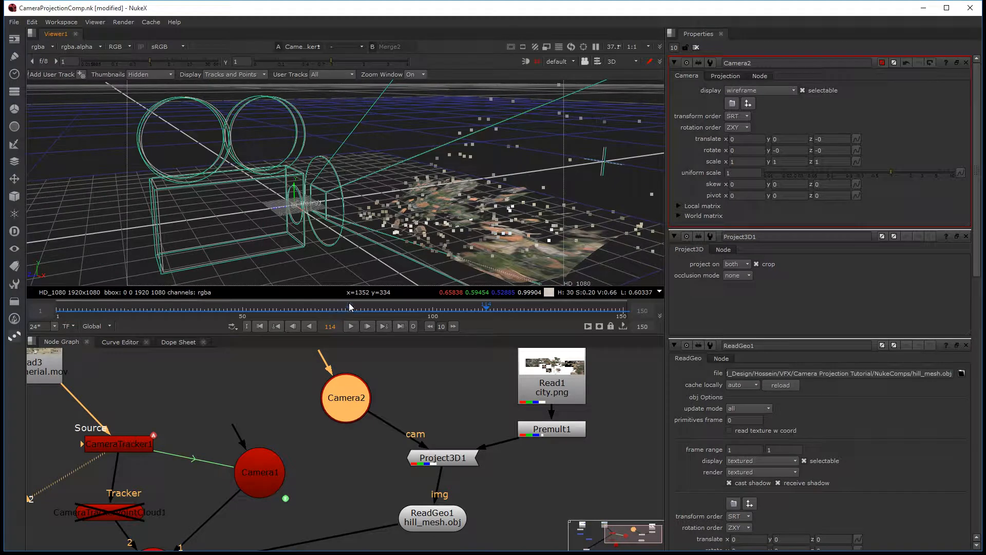
{"action": "left_click_drag", "start_coordinate": [346, 310], "coordinate": [326, 320]}
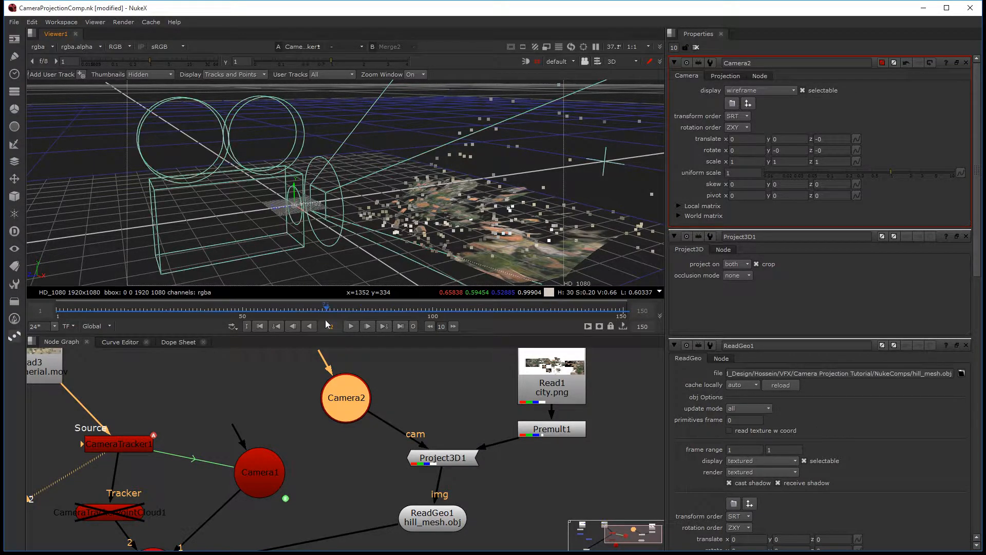
Step: Move the playhead back to frame 41, examining the city projection on the mesh from a closer view
{"action": "middle_click_drag", "start_coordinate": [416, 434], "coordinate": [315, 411]}
{"action": "scroll", "coordinate": [316, 410], "scroll_direction": "down", "scroll_amount": 3}
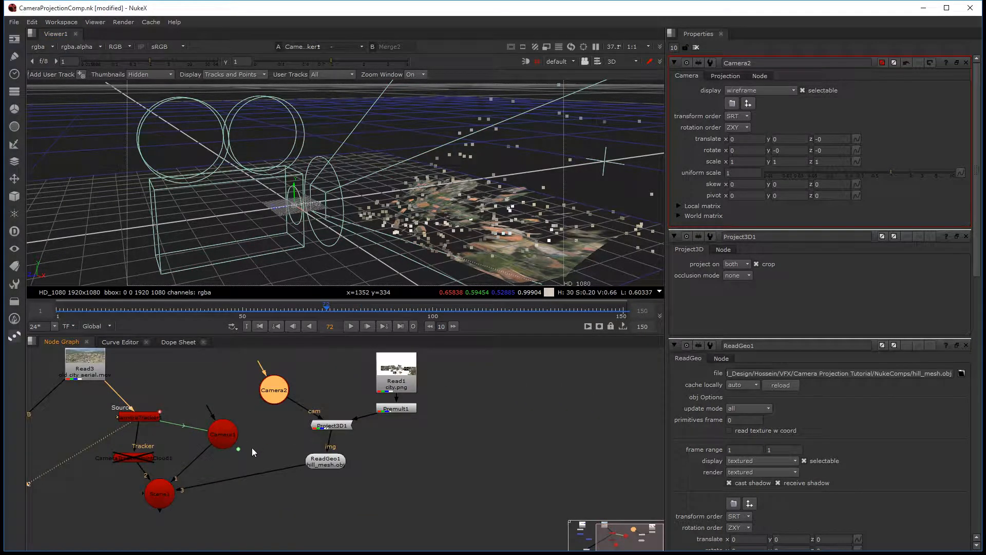
{"action": "middle_click_drag", "start_coordinate": [252, 448], "coordinate": [280, 443]}
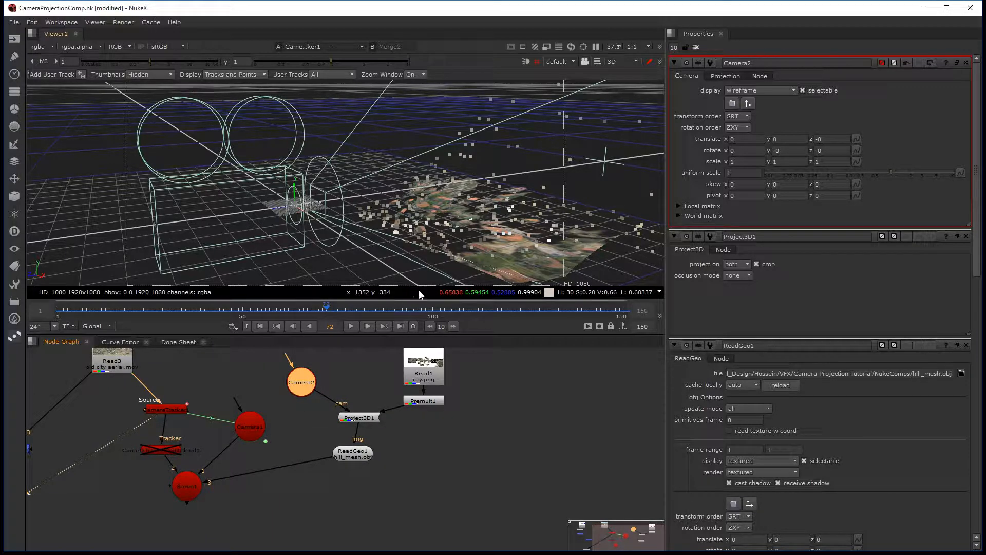
{"action": "scroll", "coordinate": [442, 232], "scroll_direction": "up", "scroll_amount": 2}
{"action": "middle_click_drag", "start_coordinate": [443, 232], "coordinate": [378, 215]}
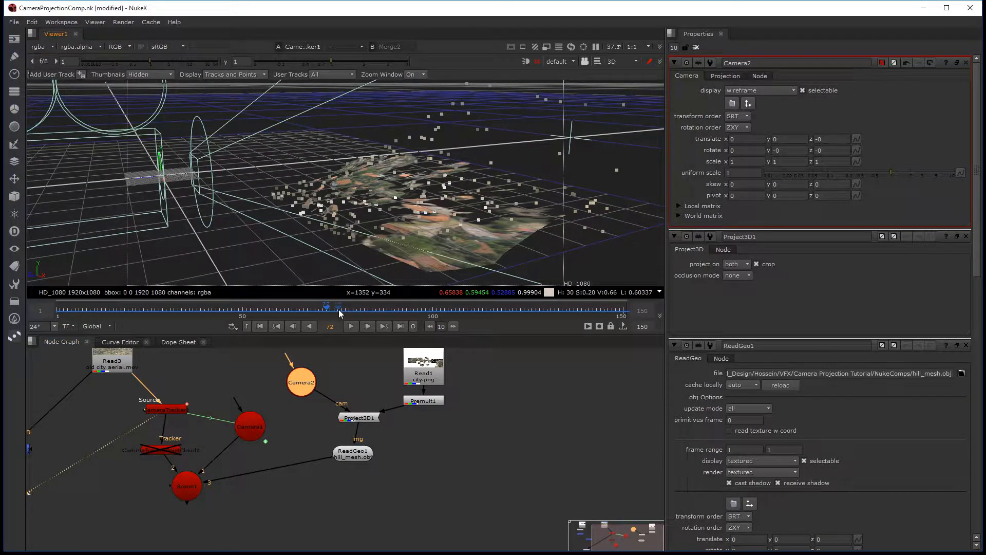
{"action": "left_click_drag", "start_coordinate": [340, 312], "coordinate": [209, 322]}
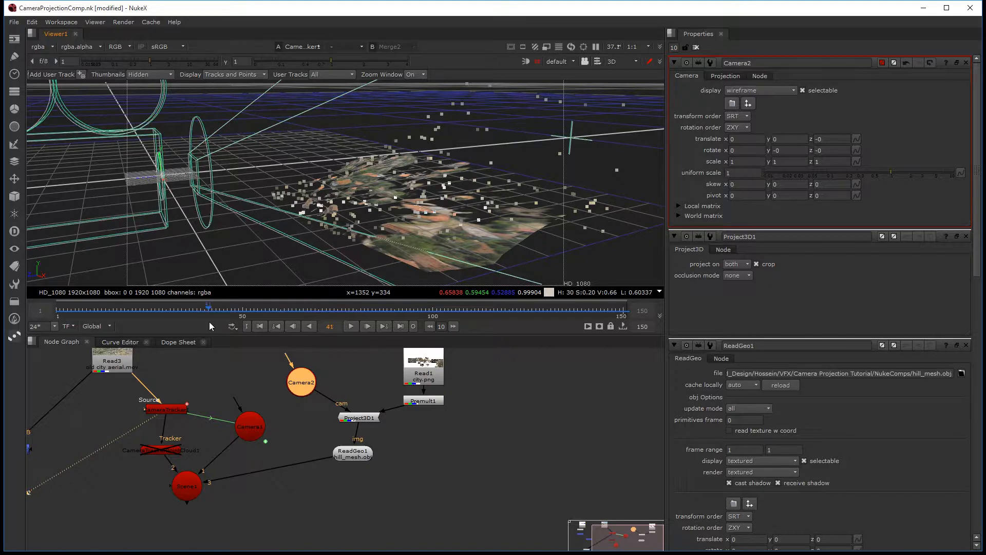
Step: Detach Merge2's B input from Read3, moving Merge2 under Merge1 and Read3 closer to the camera tracker
{"action": "key", "text": "f"}
{"action": "scroll", "coordinate": [223, 464], "scroll_direction": "up", "scroll_amount": 2}
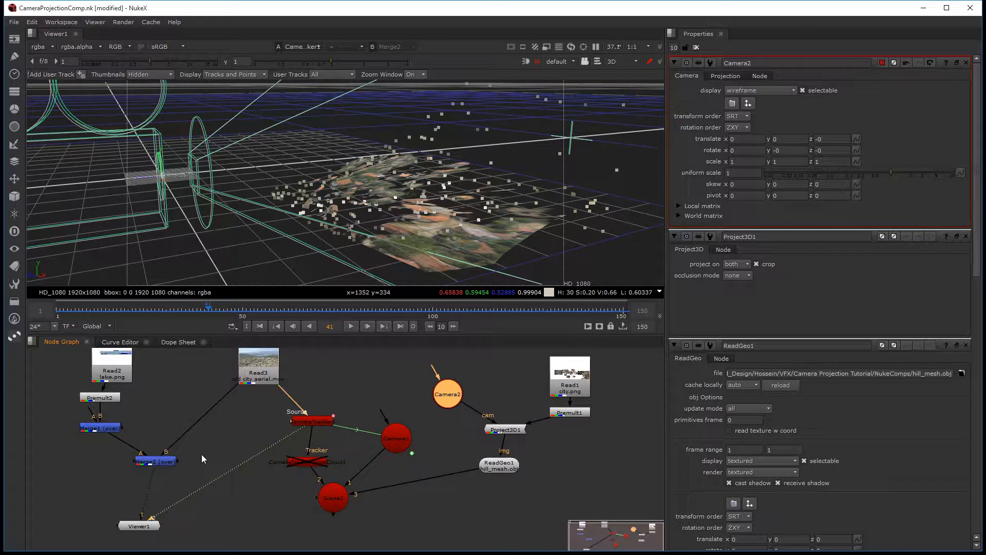
{"action": "left_click_drag", "start_coordinate": [158, 462], "coordinate": [99, 465]}
{"action": "left_click_drag", "start_coordinate": [220, 392], "coordinate": [199, 403]}
{"action": "left_click_drag", "start_coordinate": [263, 374], "coordinate": [243, 396]}
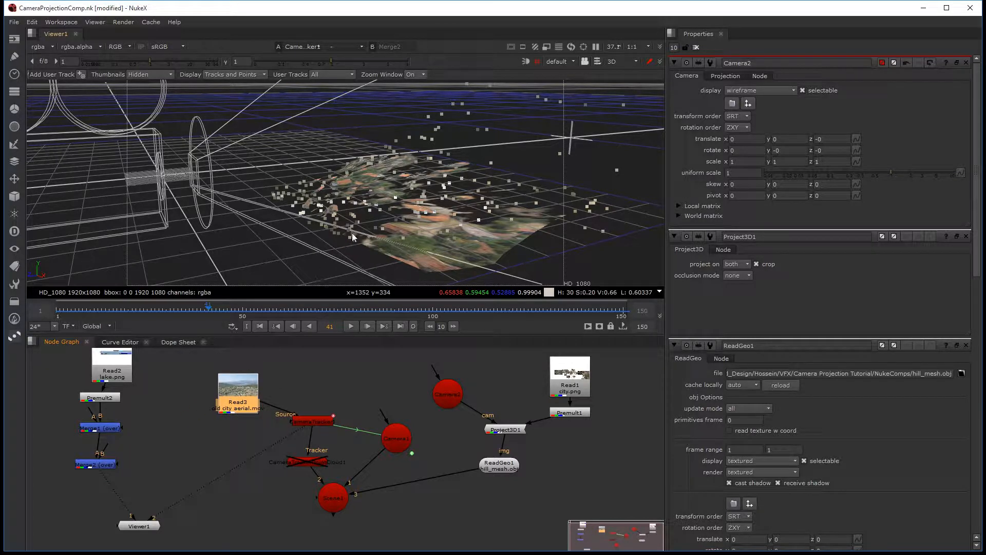
Step: Switch the viewer to 2D and close all open node properties, widening the viewer area
{"action": "key", "text": "Tab"}
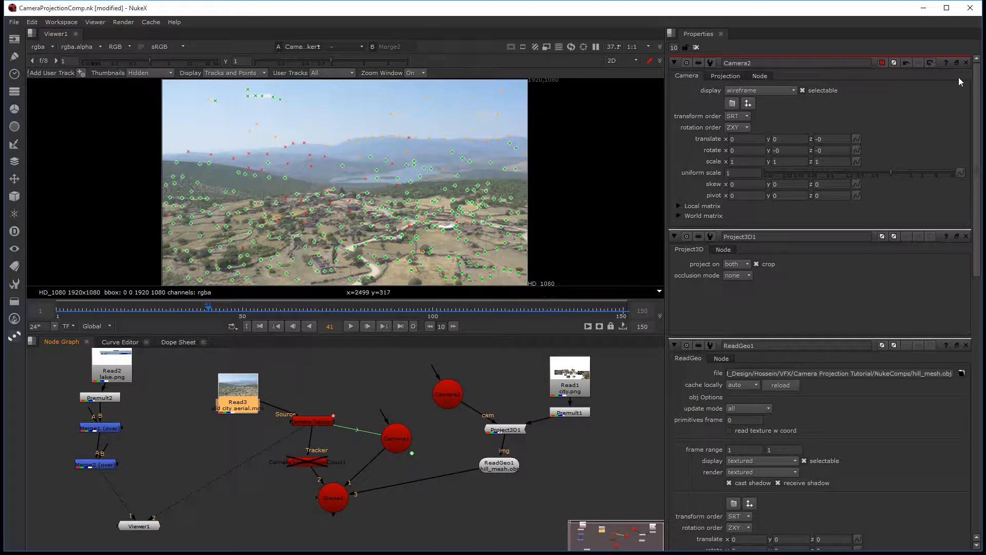
{"action": "left_click", "coordinate": [966, 63]}
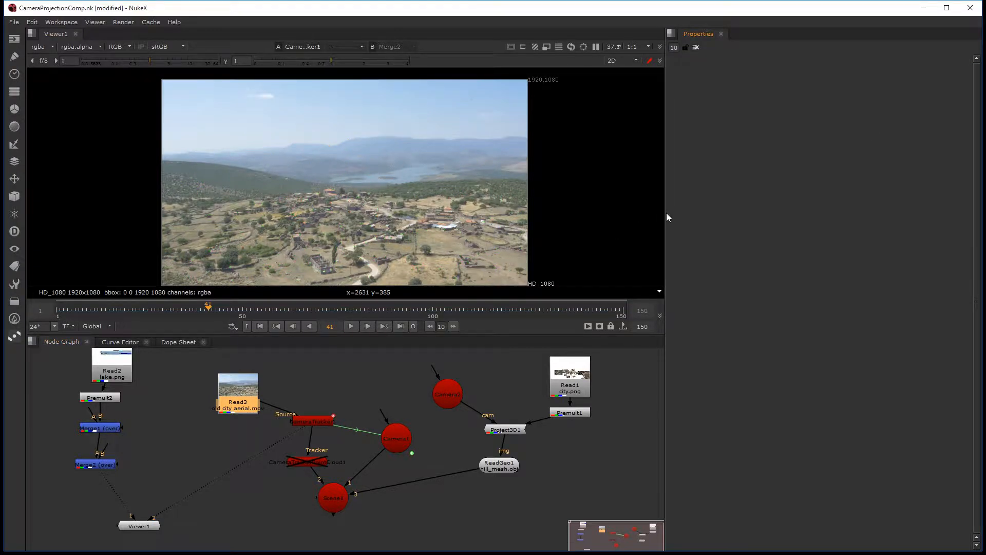
{"action": "left_click_drag", "start_coordinate": [666, 213], "coordinate": [714, 213]}
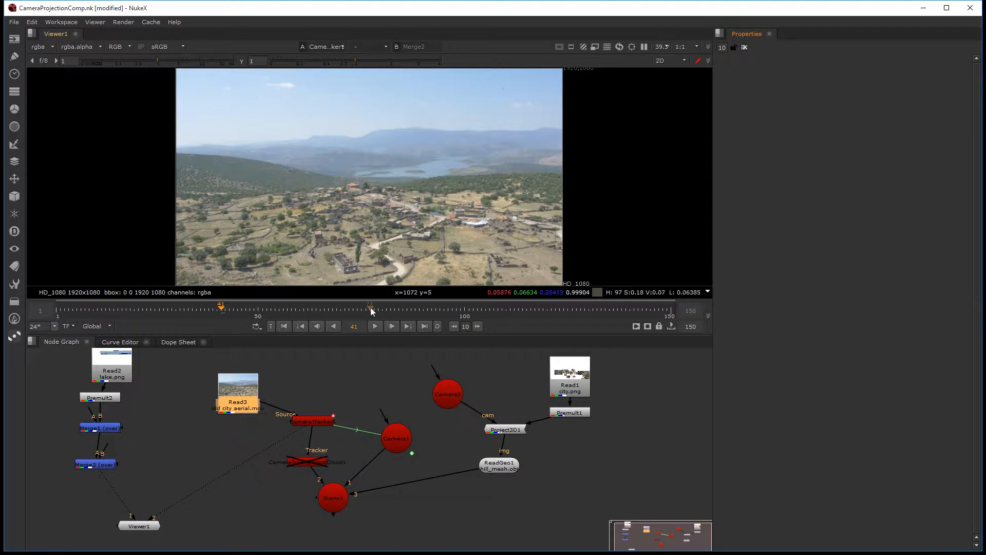
{"action": "left_click_drag", "start_coordinate": [247, 406], "coordinate": [235, 390]}
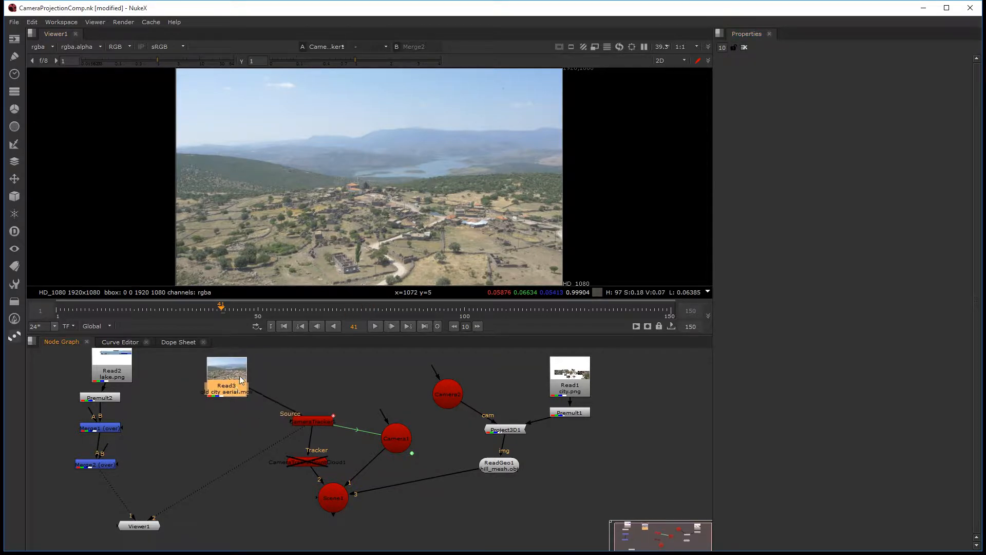
{"action": "middle_click_drag", "start_coordinate": [371, 219], "coordinate": [378, 214]}
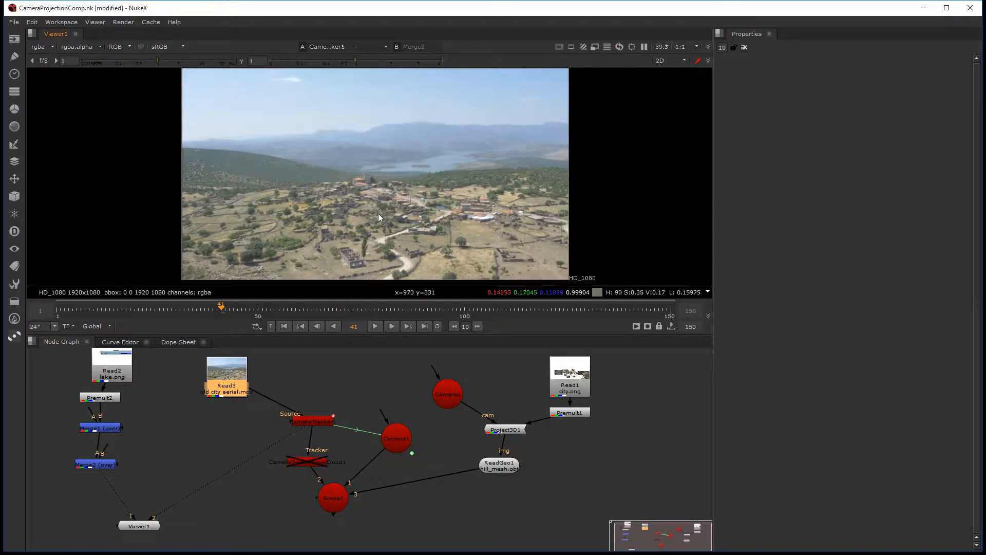
{"action": "scroll", "coordinate": [378, 214], "scroll_direction": "down", "scroll_amount": 1}
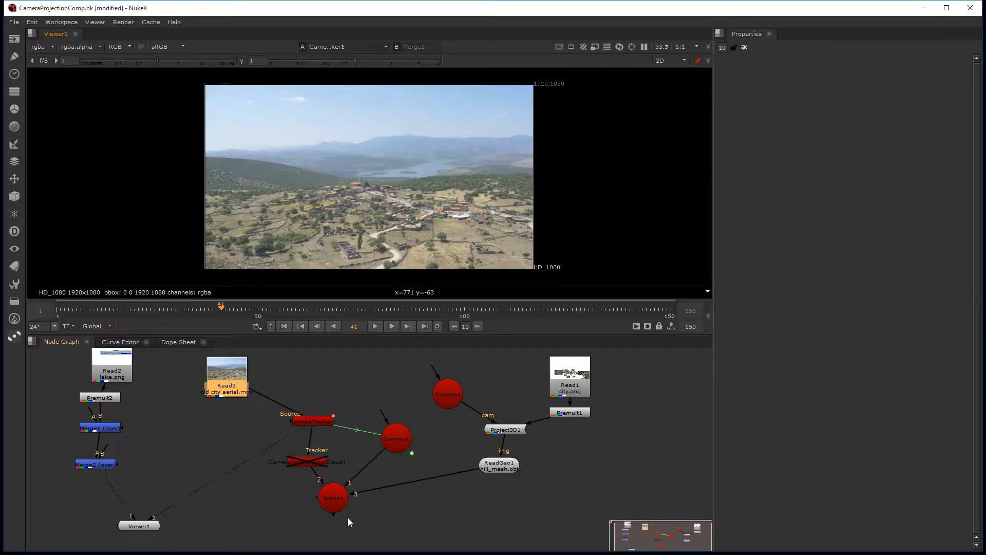
Step: Tidy the node graph by repositioning Scene1, Camera1, CameraTracker1, its point cloud and Camera2
{"action": "left_click_drag", "start_coordinate": [342, 502], "coordinate": [377, 498]}
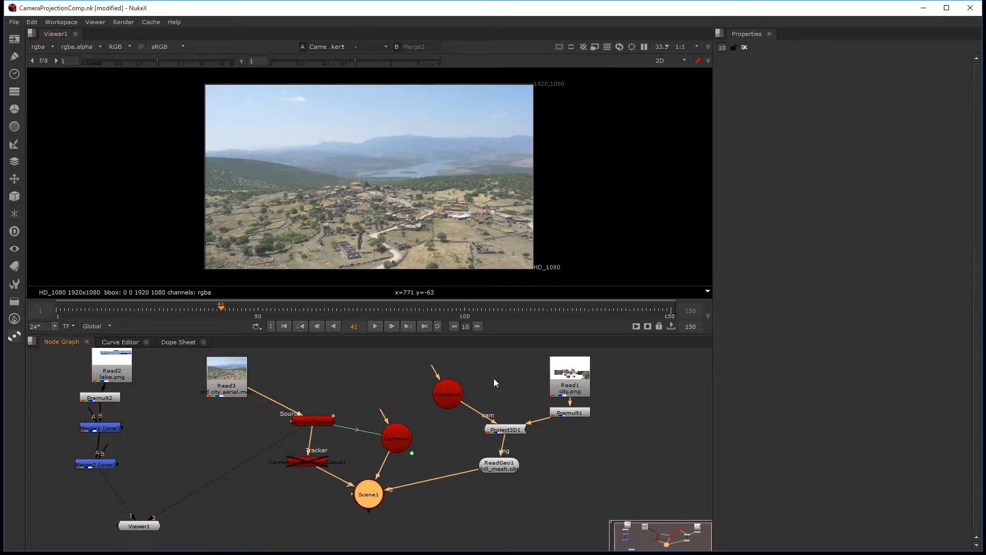
{"action": "middle_click_drag", "start_coordinate": [569, 425], "coordinate": [501, 443]}
{"action": "left_click", "coordinate": [253, 439]}
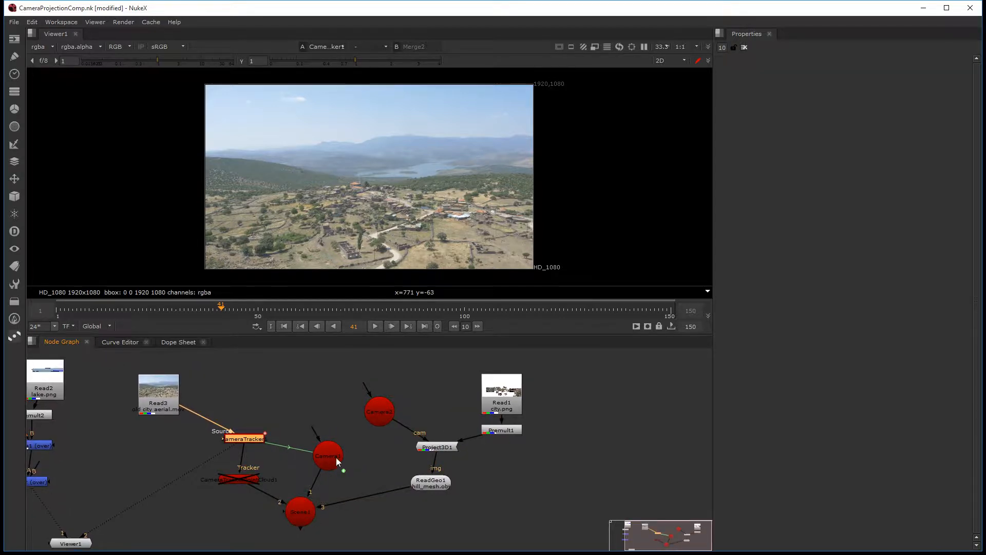
{"action": "left_click_drag", "start_coordinate": [336, 457], "coordinate": [336, 440]}
{"action": "left_click_drag", "start_coordinate": [245, 438], "coordinate": [234, 437]}
{"action": "left_click_drag", "start_coordinate": [246, 477], "coordinate": [264, 478]}
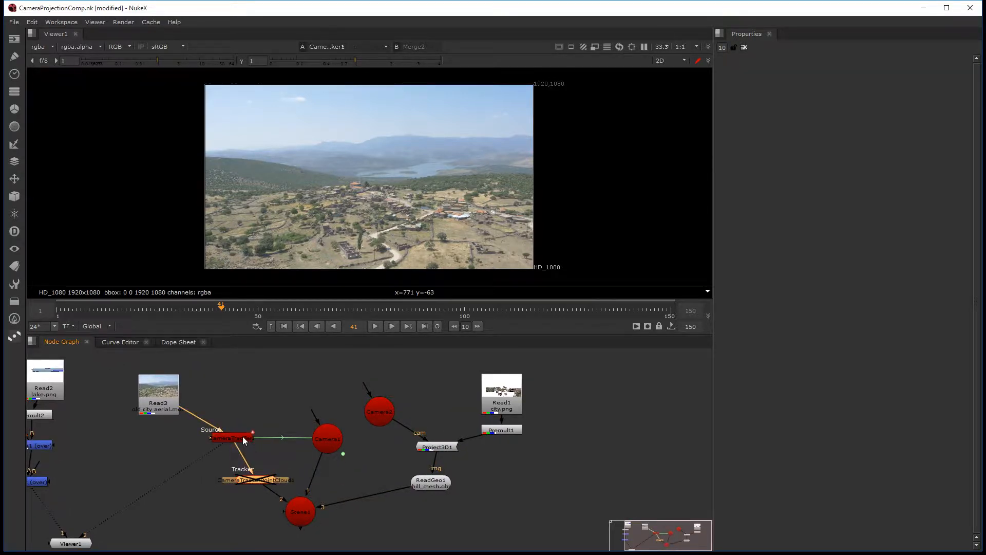
{"action": "left_click_drag", "start_coordinate": [242, 436], "coordinate": [261, 448]}
{"action": "left_click_drag", "start_coordinate": [387, 407], "coordinate": [403, 414]}
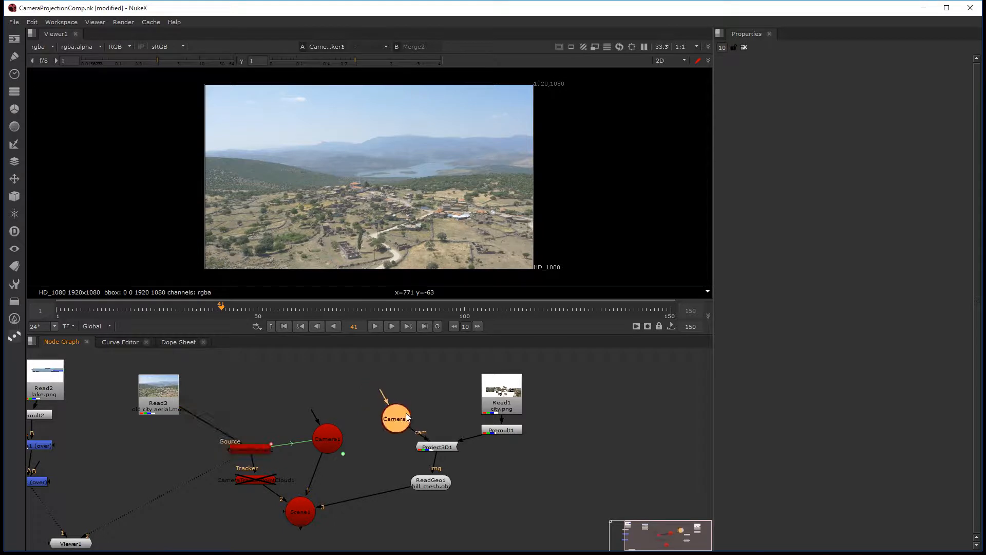
Step: Group the camera tracking, projection, city image and scene nodes inside a Backdrop
{"action": "left_click_drag", "start_coordinate": [226, 357], "coordinate": [606, 542]}
{"action": "key", "text": "Tab"}
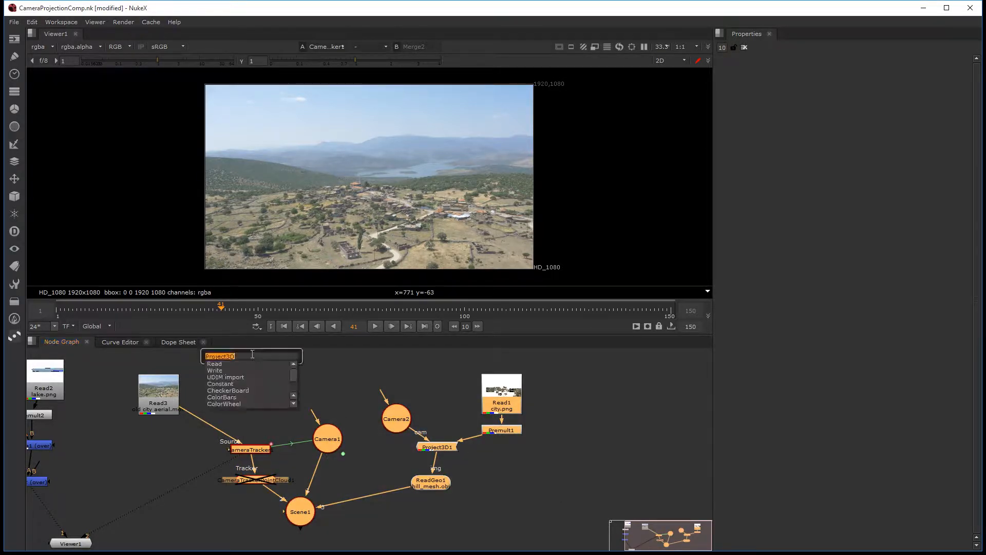
{"action": "type", "text": "backdrop"}
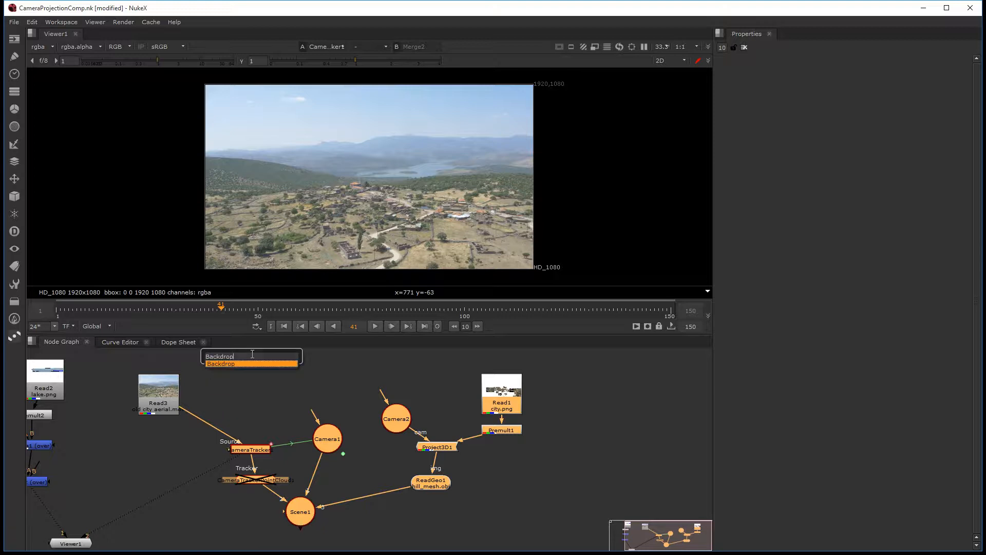
{"action": "key", "text": "Return"}
Step: Rename the new backdrop around the tracking and projection nodes as CameraProjection
{"action": "middle_click_drag", "start_coordinate": [328, 397], "coordinate": [324, 417]}
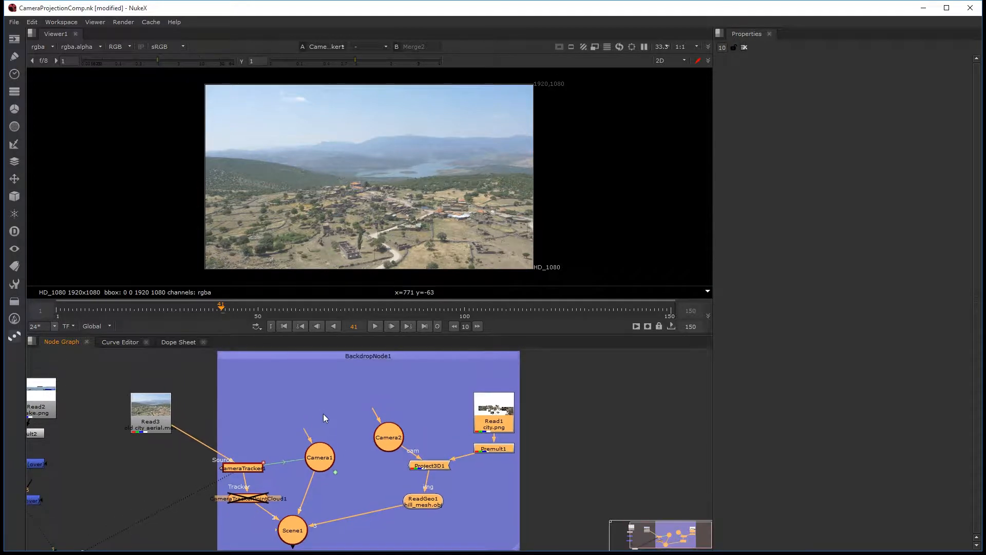
{"action": "double_click", "coordinate": [389, 355]}
{"action": "key", "text": "space"}
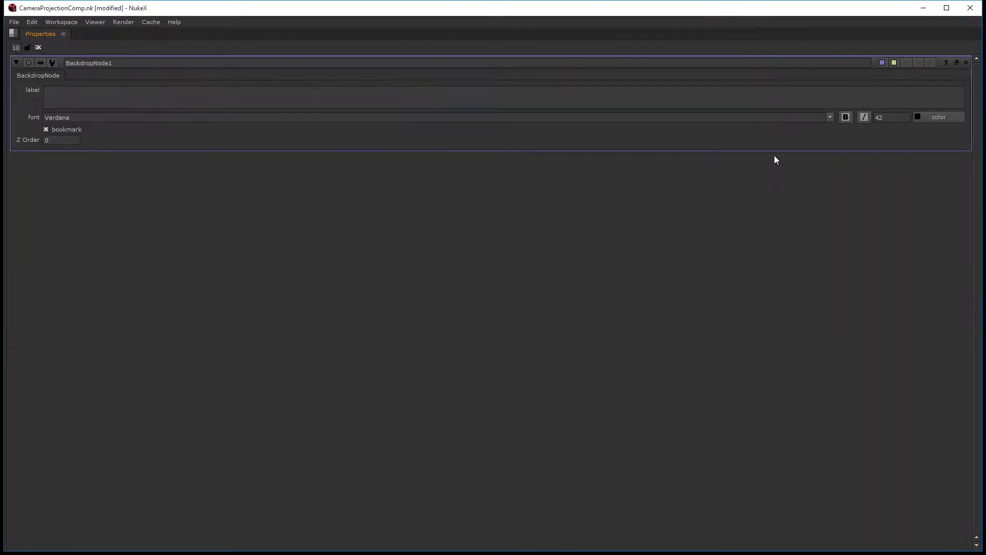
{"action": "key", "text": "space"}
{"action": "double_click", "coordinate": [827, 62]}
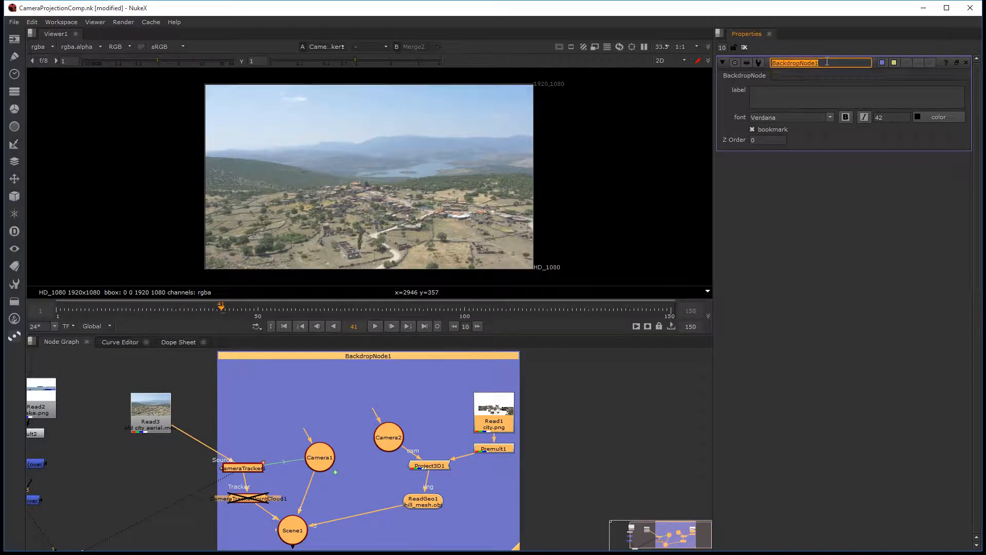
{"action": "type", "text": "CameraProjection"}
{"action": "key", "text": "Return"}
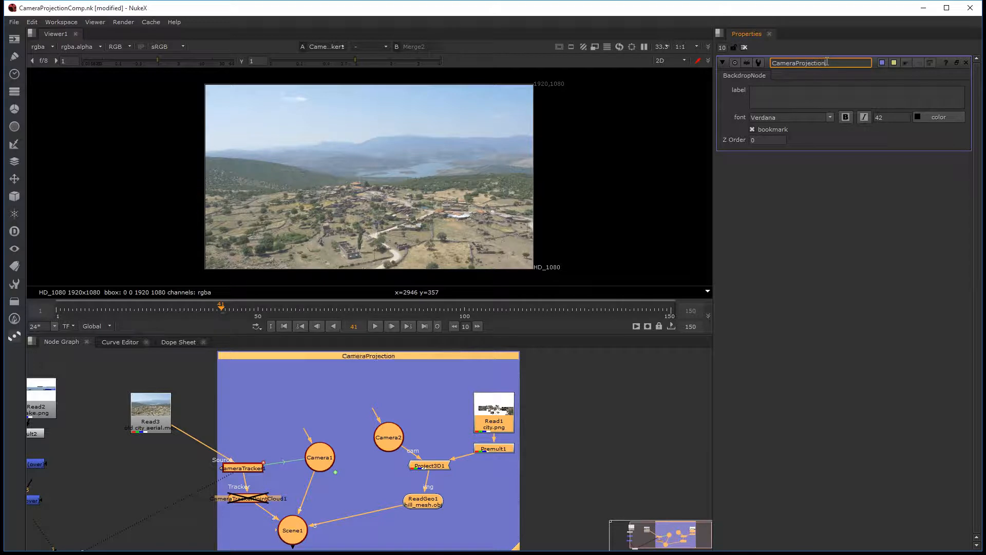
Step: Move the Read3 footage node slightly lower, keeping it just outside the CameraProjection backdrop
{"action": "scroll", "coordinate": [596, 414], "scroll_direction": "down", "scroll_amount": 3}
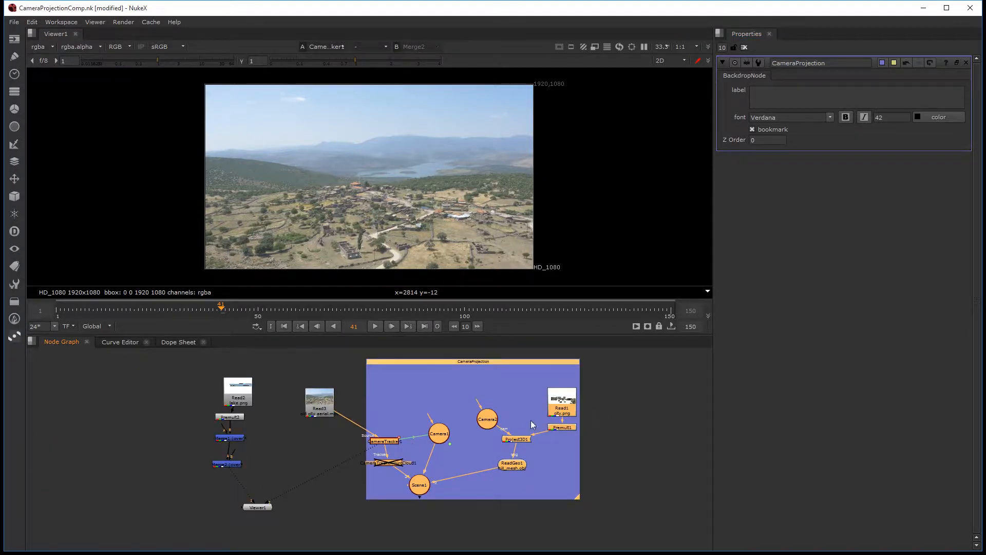
{"action": "left_click_drag", "start_coordinate": [337, 411], "coordinate": [314, 426]}
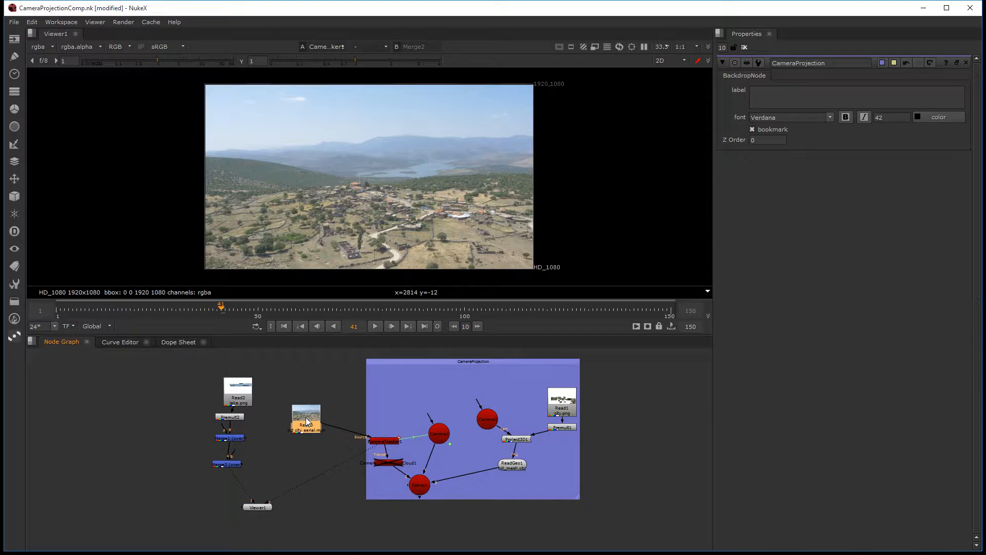
{"action": "mouse_move", "coordinate": [306, 421]}
{"action": "left_mouse_down"}
{"action": "mouse_move", "coordinate": [346, 393]}
{"action": "mouse_move", "coordinate": [324, 420]}
{"action": "left_mouse_up"}
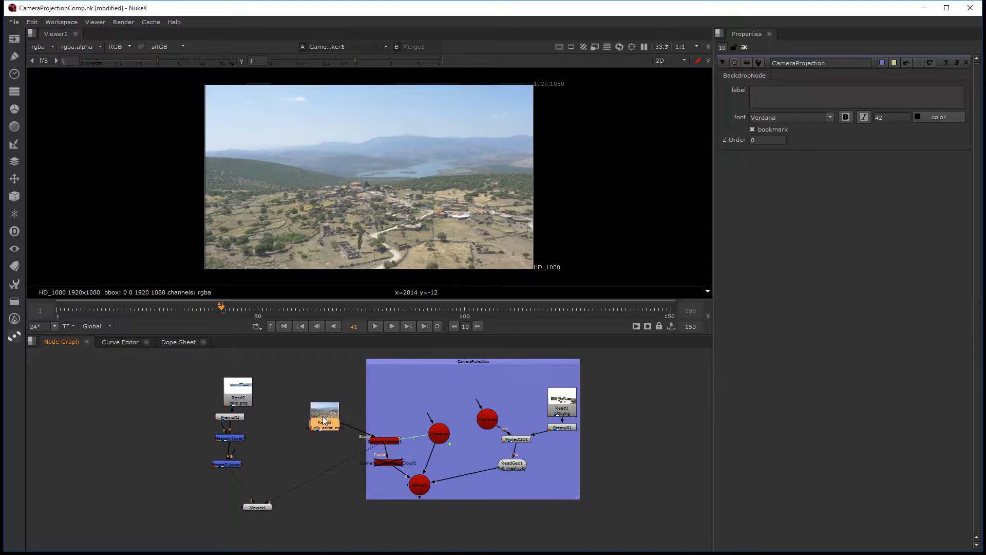
Step: Add a Merge node with its B input connected to Read3, and align it directly beneath that footage node
{"action": "left_click", "coordinate": [327, 503]}
{"action": "key", "text": "m"}
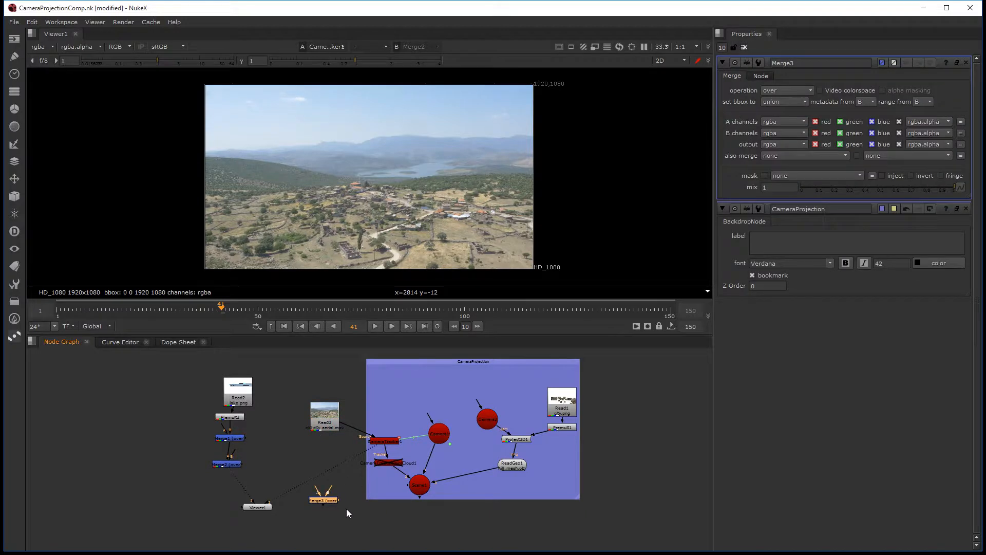
{"action": "scroll", "coordinate": [339, 504], "scroll_direction": "up", "scroll_amount": 5}
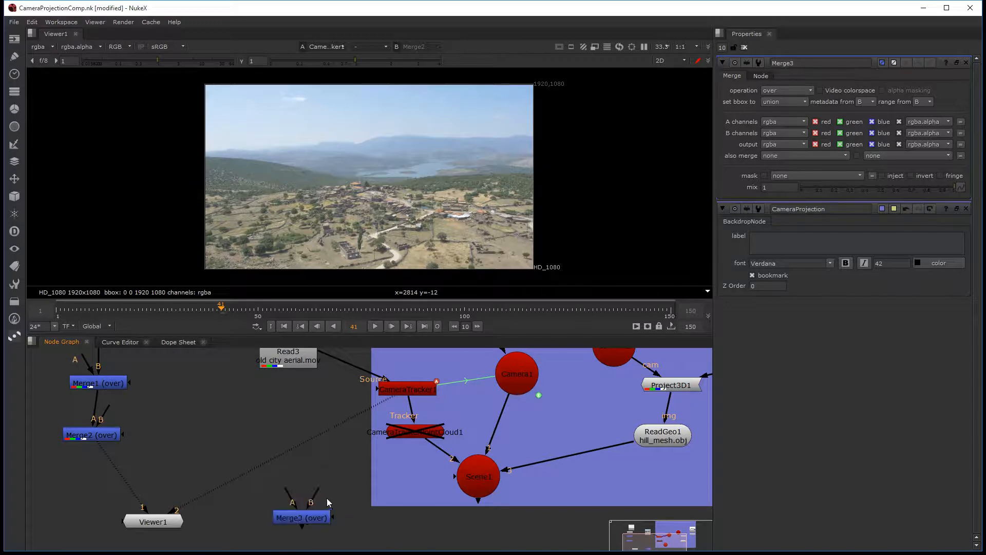
{"action": "left_click_drag", "start_coordinate": [323, 516], "coordinate": [295, 362]}
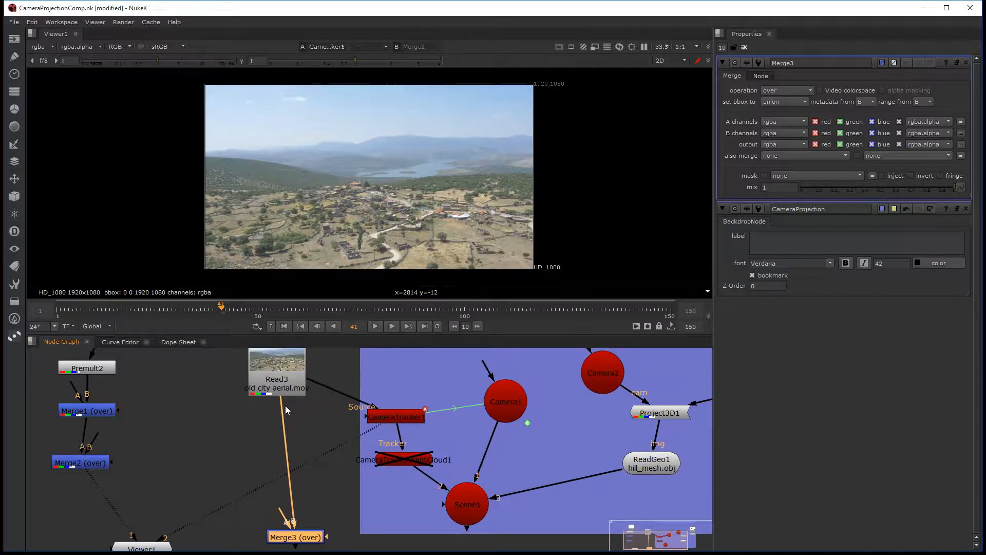
{"action": "left_click_drag", "start_coordinate": [285, 513], "coordinate": [465, 509]}
{"action": "middle_click_drag", "start_coordinate": [424, 497], "coordinate": [413, 495]}
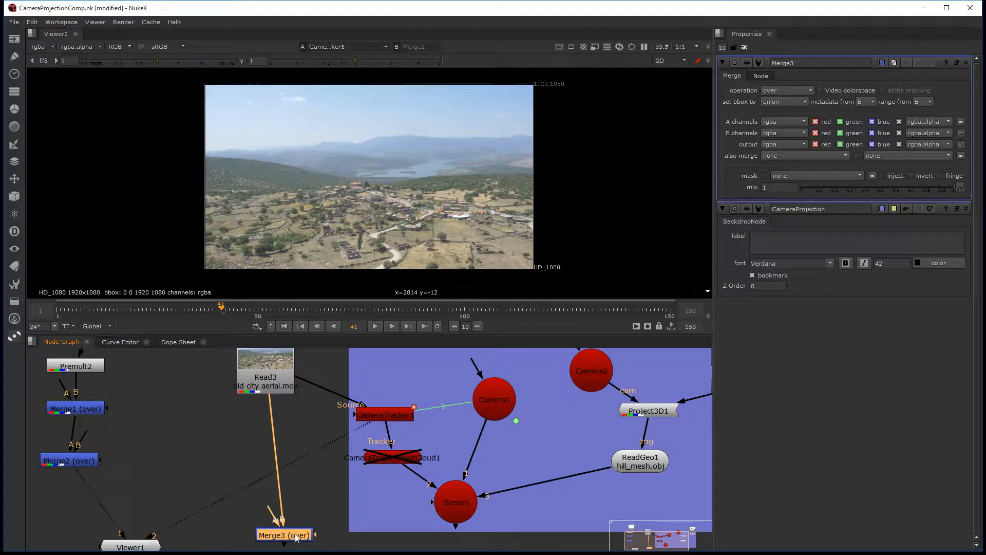
{"action": "left_click_drag", "start_coordinate": [300, 537], "coordinate": [279, 529]}
Step: Examine Scene1's contents in the 3D view with its properties open
{"action": "left_click", "coordinate": [454, 508]}
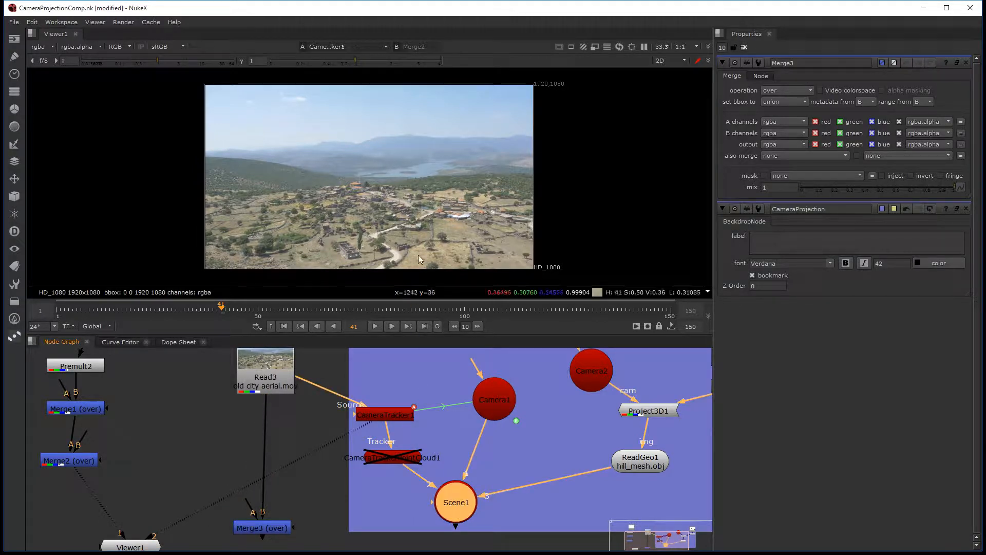
{"action": "key", "text": "Tab"}
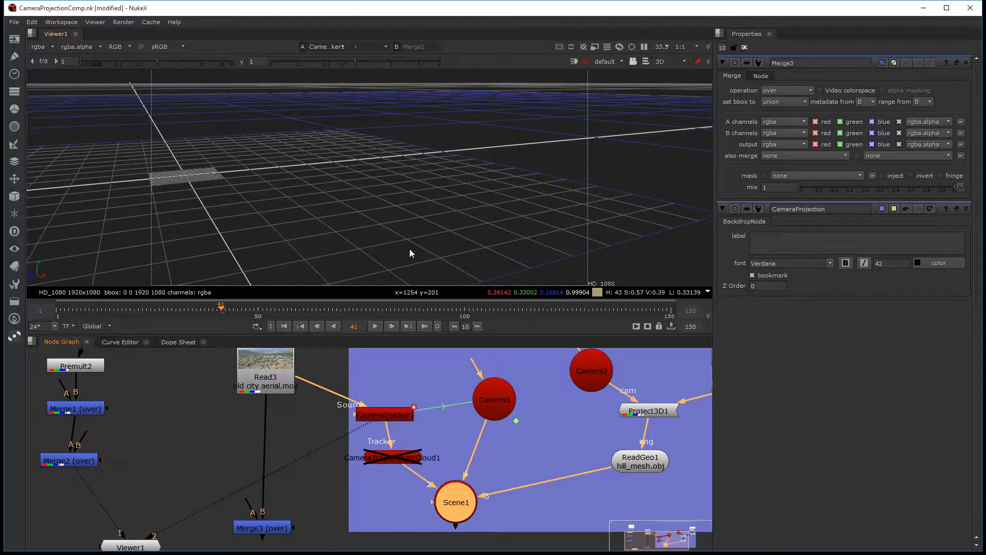
{"action": "double_click", "coordinate": [459, 508]}
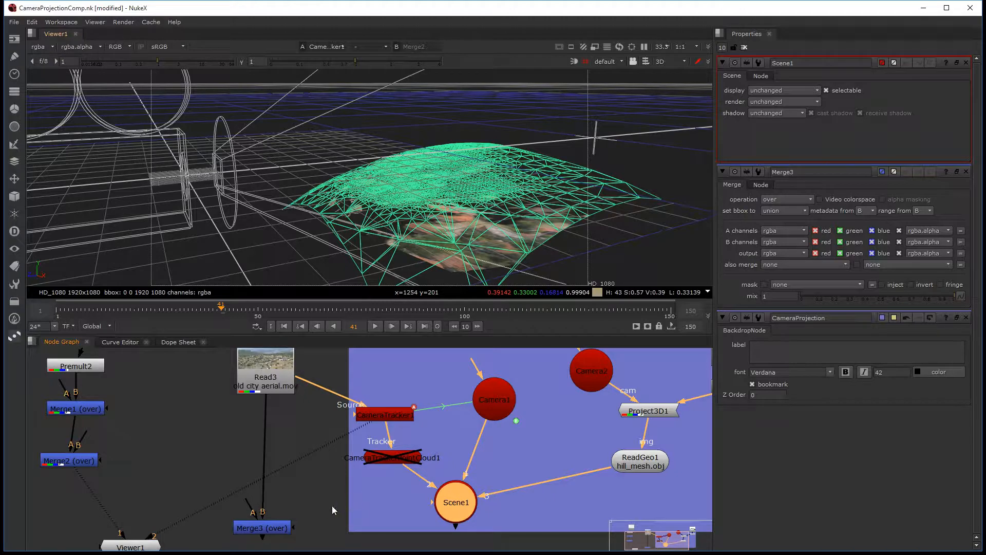
Step: Enlarge the CameraProjection backdrop downward to make room below Scene1
{"action": "scroll", "coordinate": [332, 505], "scroll_direction": "down", "scroll_amount": 4}
{"action": "scroll", "coordinate": [561, 510], "scroll_direction": "up", "scroll_amount": 2}
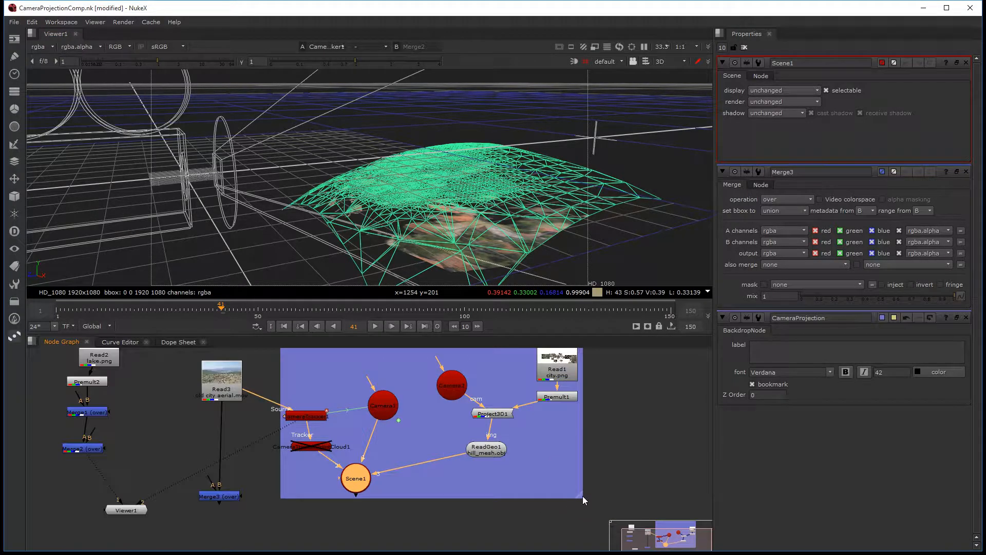
{"action": "left_click_drag", "start_coordinate": [582, 496], "coordinate": [589, 537]}
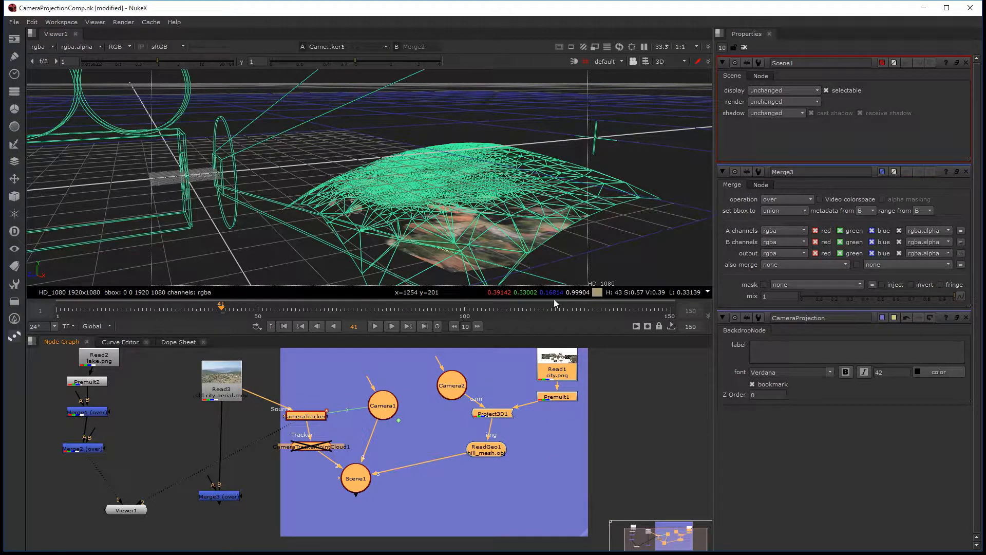
{"action": "left_click", "coordinate": [401, 455]}
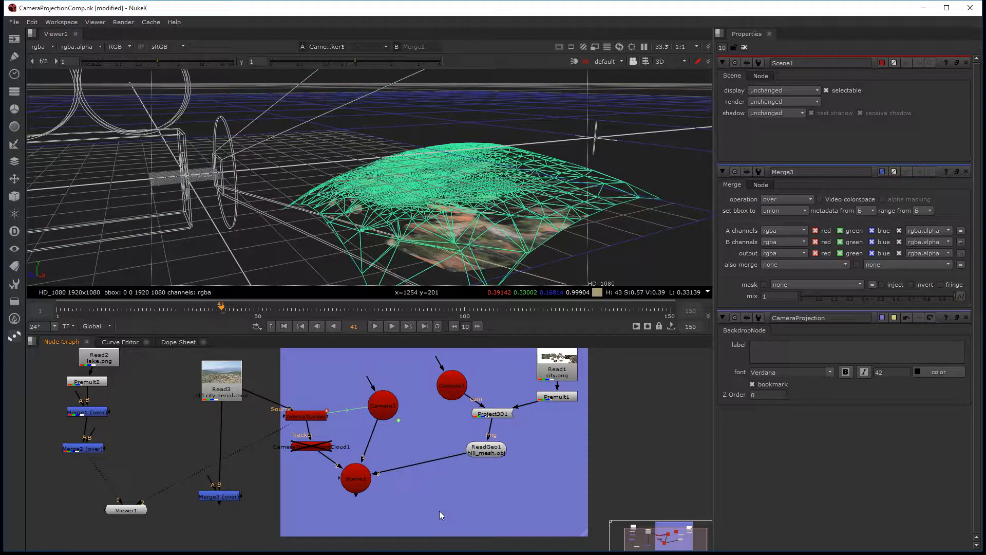
Step: Add a ScanlineRender node inside the backdrop and place it just beneath Scene1
{"action": "key", "text": "Tab"}
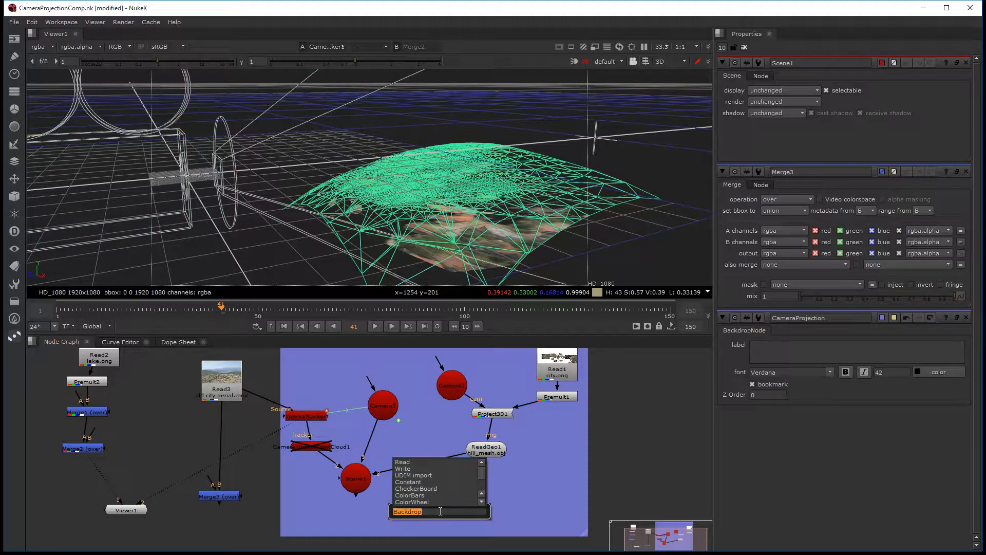
{"action": "type", "text": "scanlineRender"}
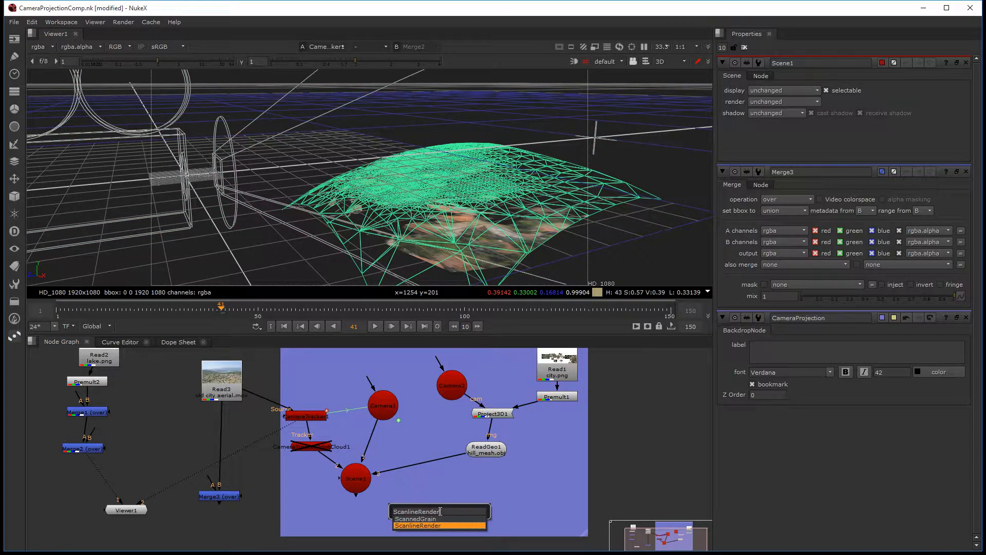
{"action": "key", "text": "Return"}
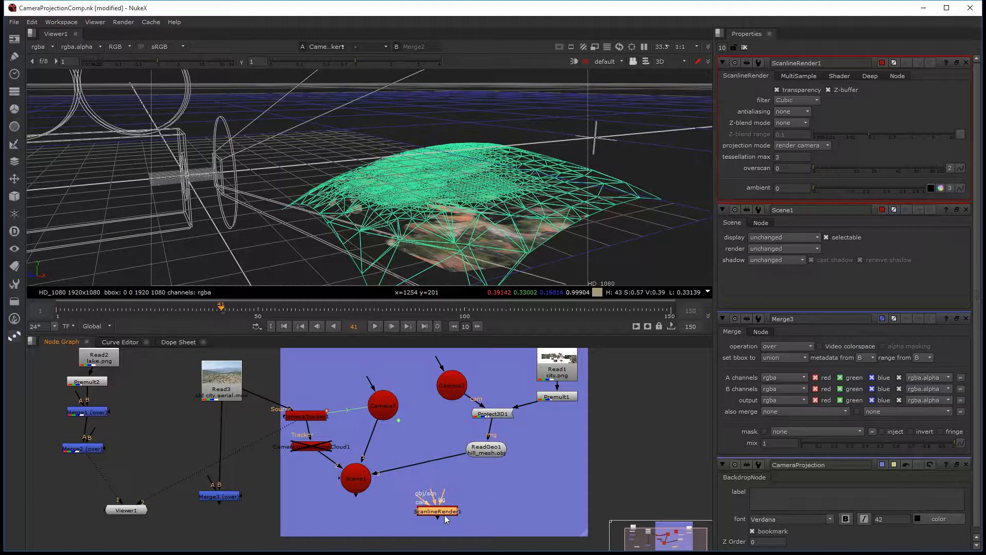
{"action": "left_click_drag", "start_coordinate": [445, 515], "coordinate": [368, 527]}
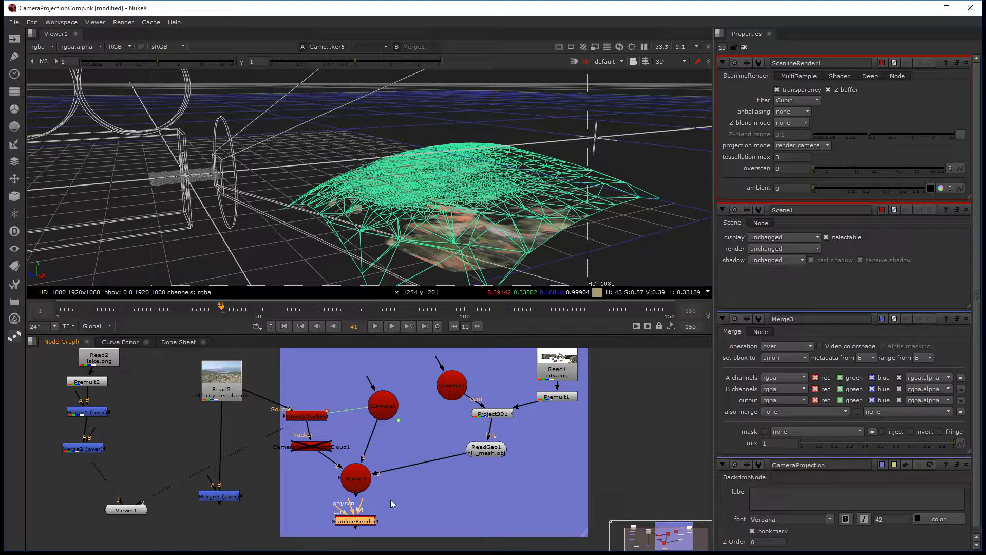
Step: Shift the ScanlineRender node aside and connect its obj/scn input to Scene1
{"action": "scroll", "coordinate": [401, 502], "scroll_direction": "up", "scroll_amount": 3}
{"action": "middle_click_drag", "start_coordinate": [399, 495], "coordinate": [450, 469]}
{"action": "left_click_drag", "start_coordinate": [361, 503], "coordinate": [302, 504]}
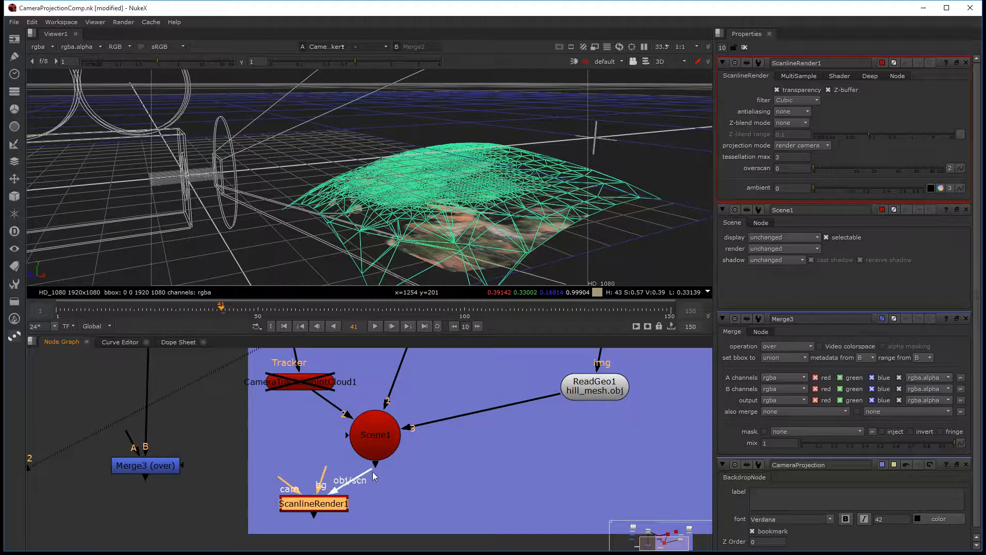
{"action": "left_click_drag", "start_coordinate": [373, 472], "coordinate": [370, 474]}
Step: Connect the ScanlineRender node's cam input to Camera1 and adjust the node's position below Scene1
{"action": "scroll", "coordinate": [344, 491], "scroll_direction": "up", "scroll_amount": 4}
{"action": "middle_click_drag", "start_coordinate": [334, 484], "coordinate": [303, 493]}
{"action": "scroll", "coordinate": [317, 495], "scroll_direction": "down", "scroll_amount": 1}
{"action": "left_click_drag", "start_coordinate": [245, 469], "coordinate": [372, 429]}
{"action": "scroll", "coordinate": [325, 475], "scroll_direction": "down", "scroll_amount": 3}
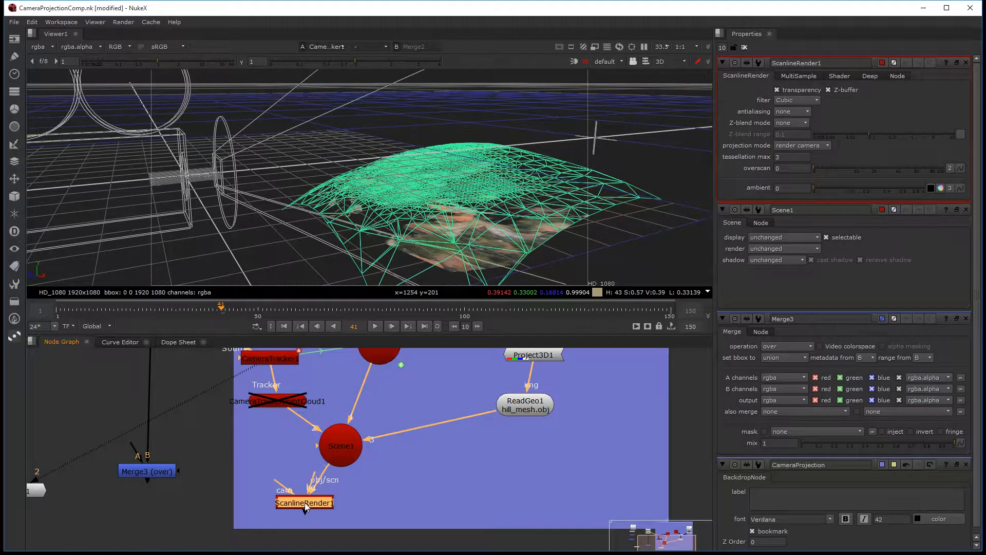
{"action": "left_click_drag", "start_coordinate": [305, 506], "coordinate": [384, 354]}
{"action": "left_click_drag", "start_coordinate": [293, 515], "coordinate": [291, 511]}
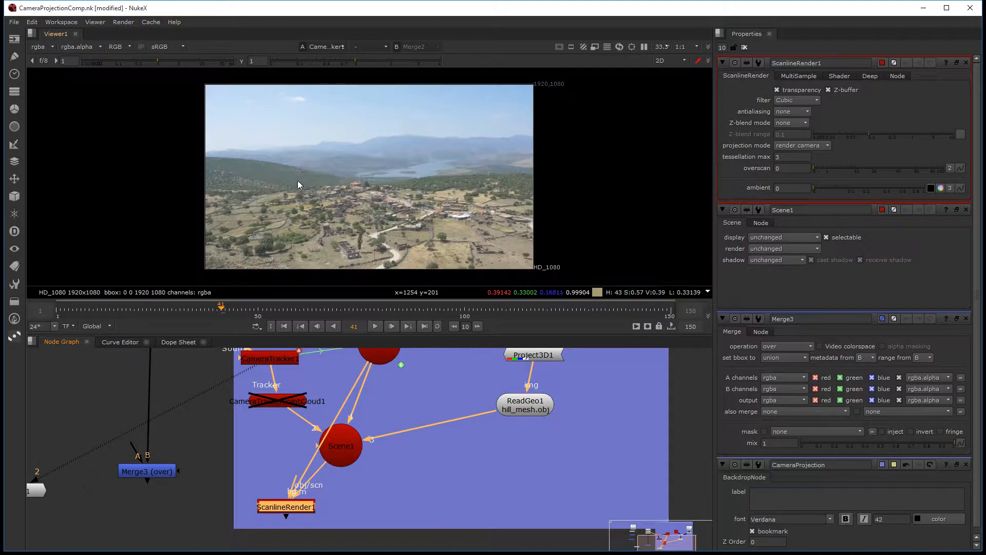
Step: View the ScanlineRender output in 2D in an enlarged viewer, fitted to the frame
{"action": "key", "text": "Tab"}
{"action": "key", "text": "1"}
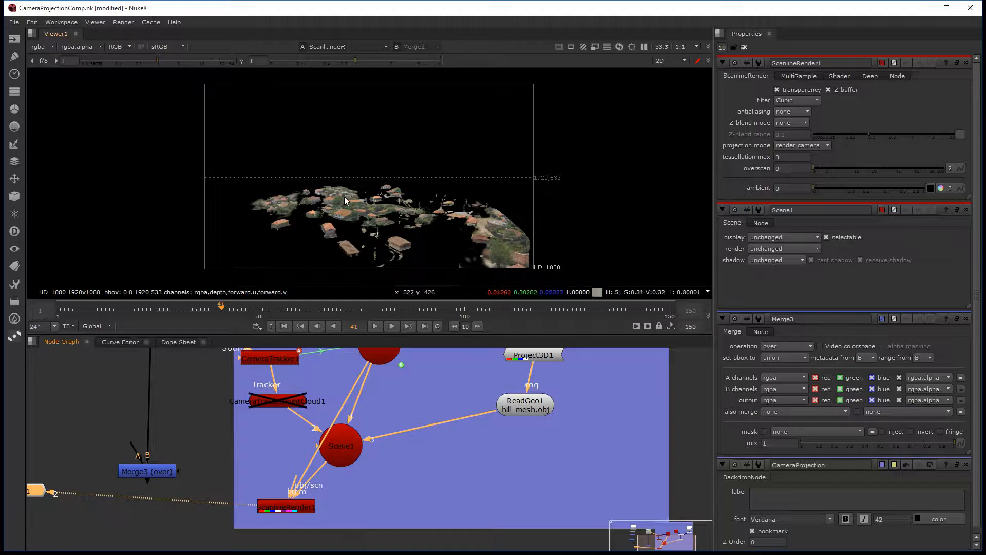
{"action": "key", "text": "space"}
{"action": "key", "text": "space"}
{"action": "key", "text": "space"}
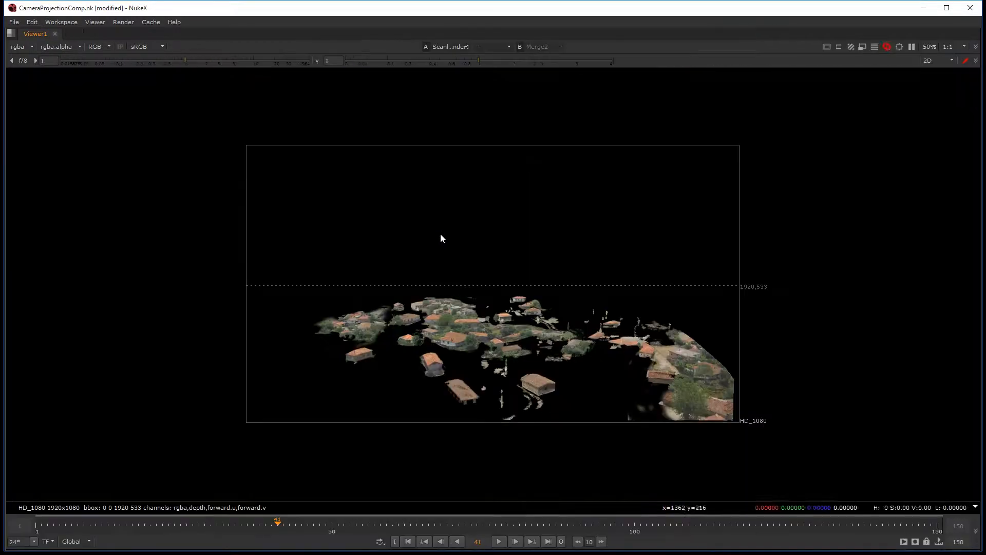
{"action": "key", "text": "f"}
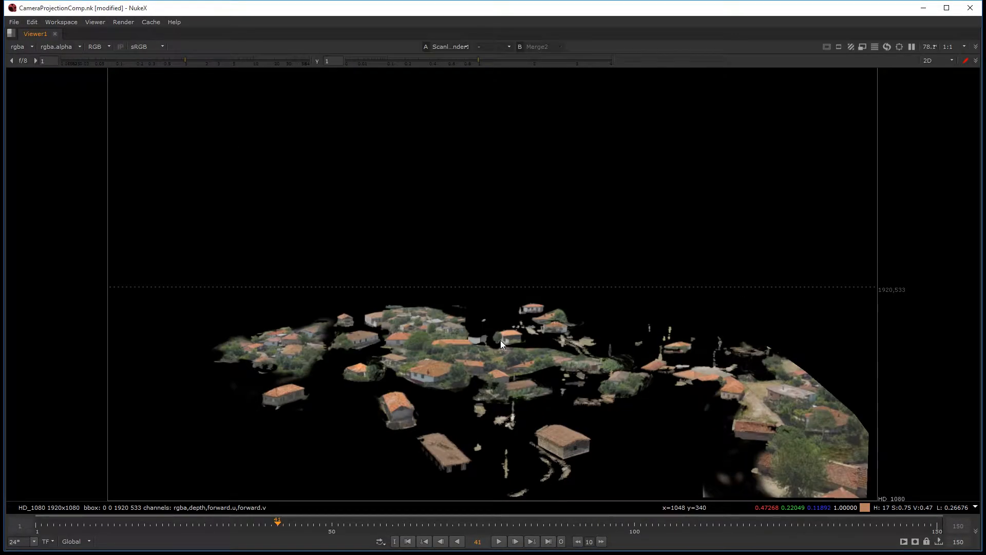
Step: Examine the projected city in the 3D view from several angles, advance to frame 45 and return to 2D
{"action": "key", "text": "Tab"}
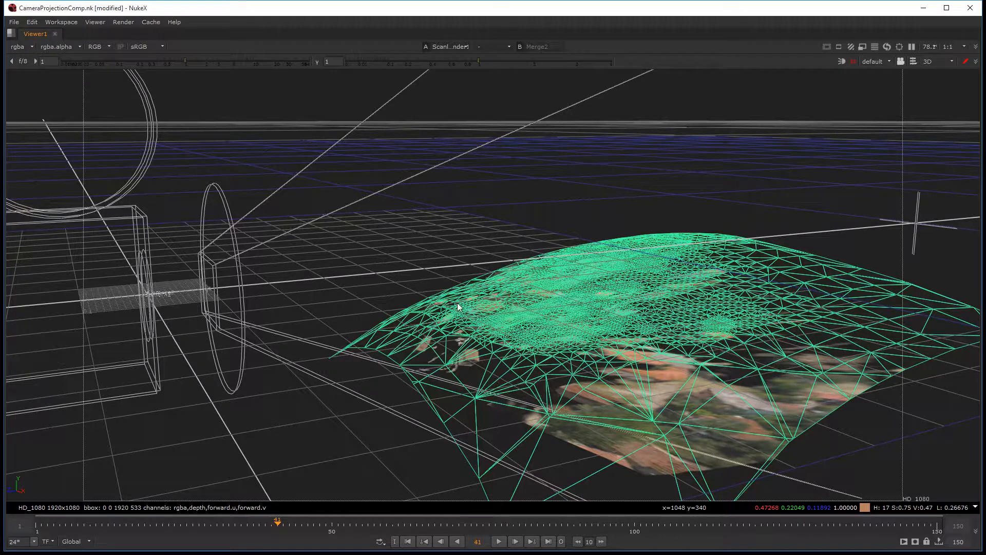
{"action": "left_click", "coordinate": [286, 151]}
{"action": "mouse_move", "coordinate": [596, 327]}
{"action": "middle_mouse_down", "text": "alt"}
{"action": "mouse_move", "coordinate": [522, 284]}
{"action": "mouse_move", "coordinate": [600, 344]}
{"action": "middle_mouse_up", "text": "alt"}
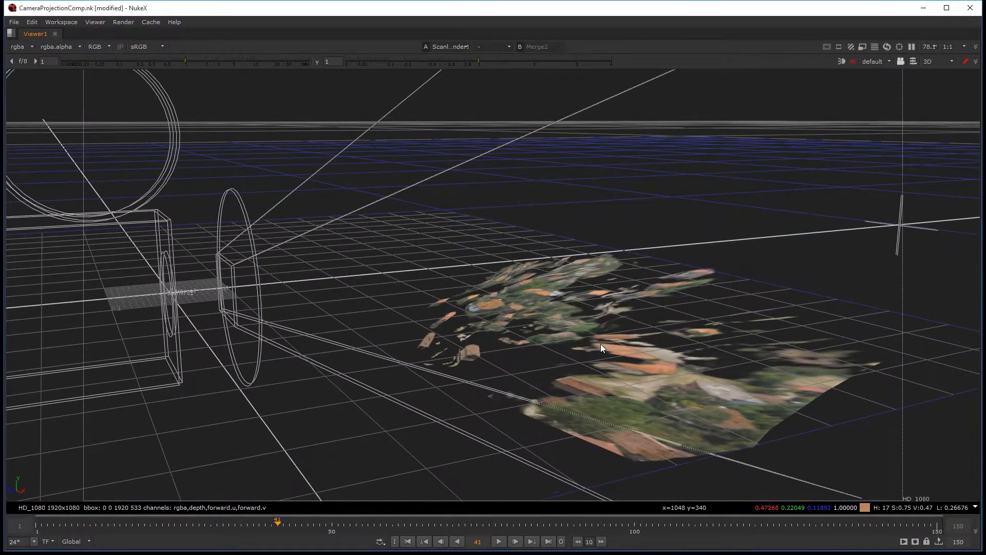
{"action": "left_click_drag", "start_coordinate": [602, 344], "coordinate": [475, 292], "text": "alt"}
{"action": "left_click_drag", "start_coordinate": [527, 332], "coordinate": [724, 306], "text": "ctrl"}
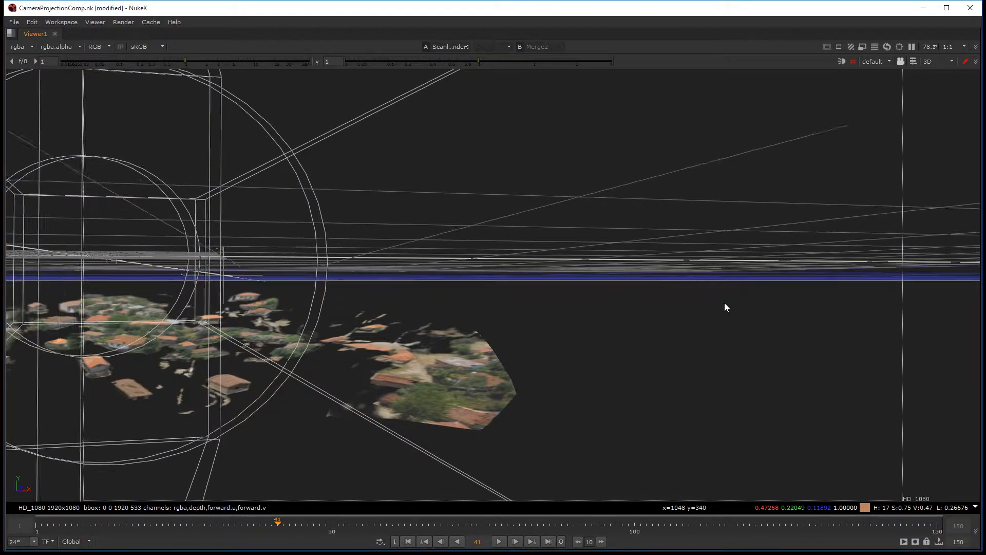
{"action": "left_click_drag", "start_coordinate": [632, 306], "coordinate": [540, 355], "text": "ctrl"}
{"action": "key", "text": "Right"}
{"action": "key", "text": "Right"}
{"action": "key", "text": "Right"}
{"action": "key", "text": "Right"}
{"action": "key", "text": "Tab"}
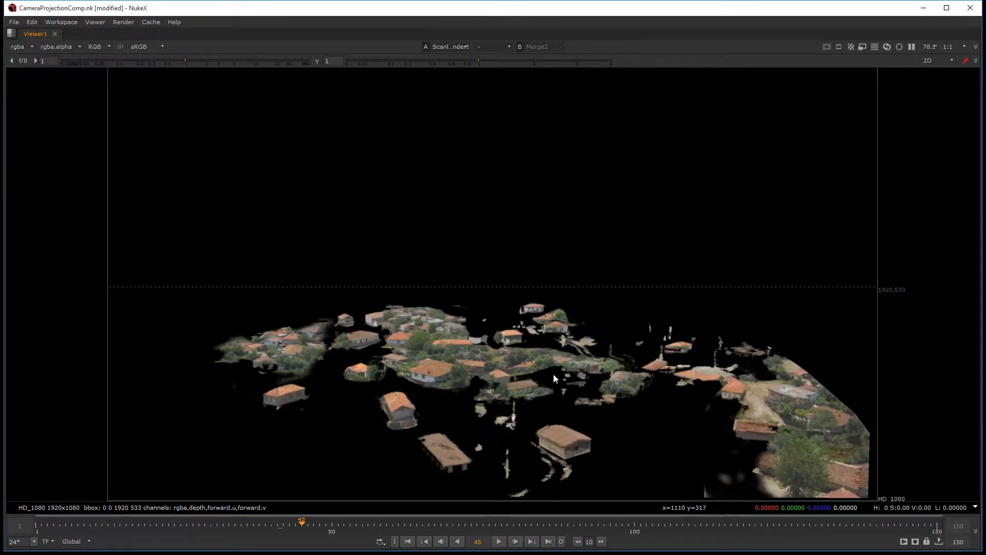
Step: Connect Merge3's A input to ScanlineRender1 and view the merged result, repositioning Merge3 and Viewer1
{"action": "key", "text": "space"}
{"action": "middle_click_drag", "start_coordinate": [253, 469], "coordinate": [407, 474]}
{"action": "left_click_drag", "start_coordinate": [423, 501], "coordinate": [424, 482]}
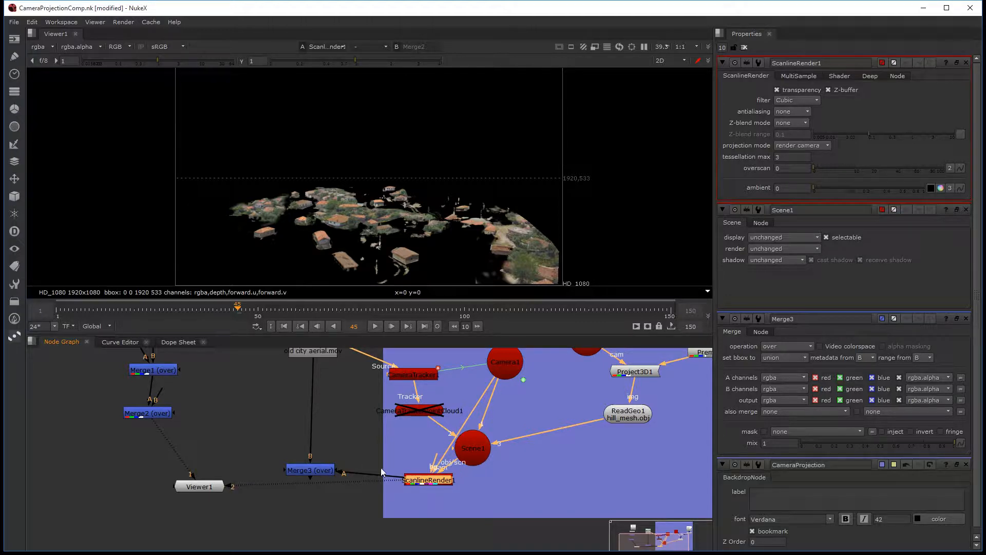
{"action": "left_click_drag", "start_coordinate": [320, 471], "coordinate": [318, 451]}
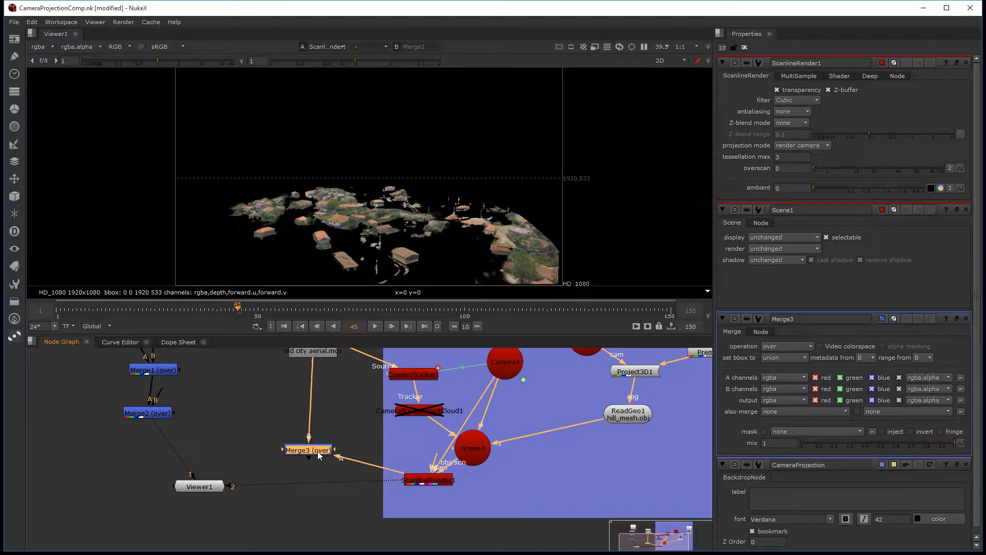
{"action": "key", "text": "1"}
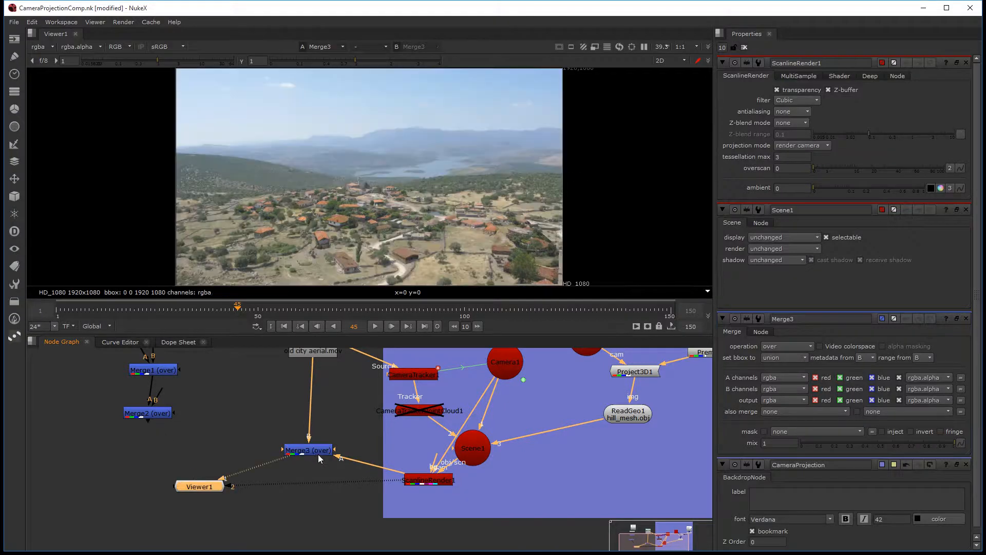
{"action": "left_click_drag", "start_coordinate": [219, 484], "coordinate": [230, 497]}
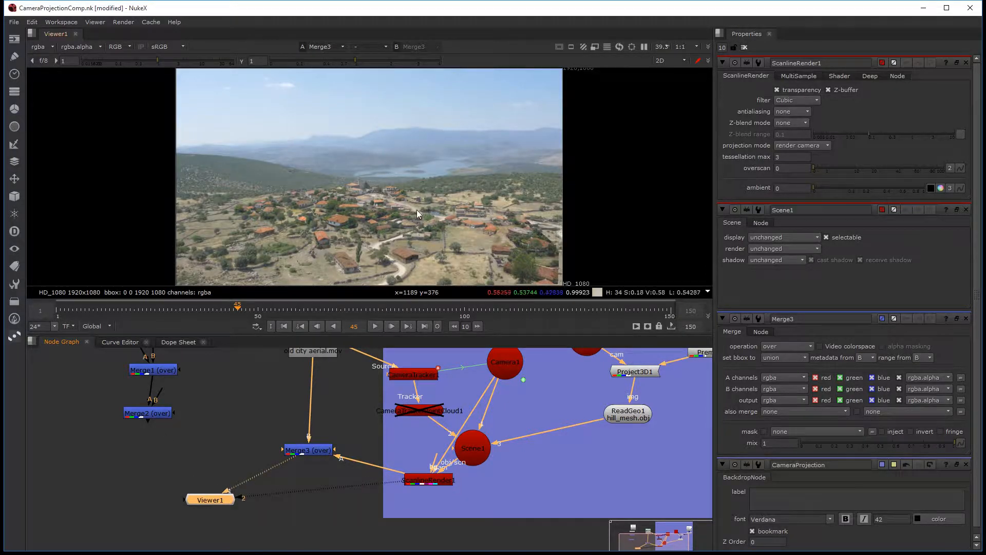
Step: Examine the merged city and plate fitted in an enlarged viewer across several frames, ending on frame 102
{"action": "key", "text": "f"}
{"action": "scroll", "coordinate": [414, 205], "scroll_direction": "up", "scroll_amount": 1}
{"action": "key", "text": "space"}
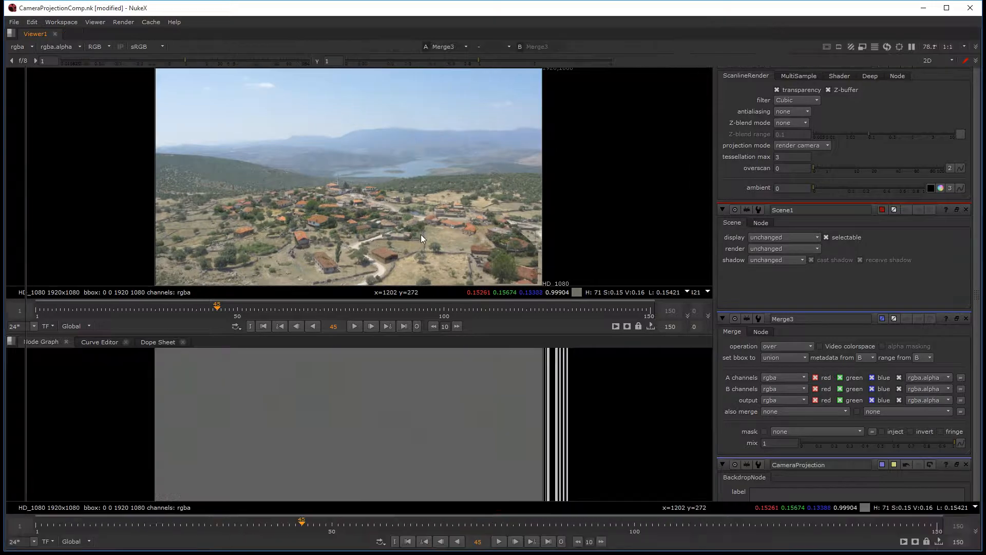
{"action": "key", "text": "f"}
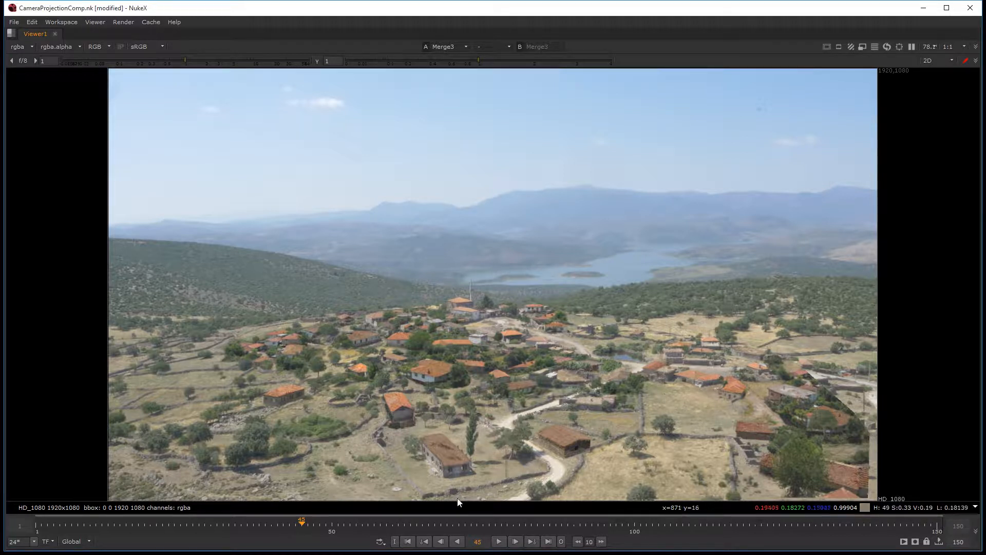
{"action": "left_click", "coordinate": [443, 522]}
{"action": "left_click_drag", "start_coordinate": [419, 522], "coordinate": [185, 528]}
{"action": "left_click_drag", "start_coordinate": [458, 525], "coordinate": [520, 526]}
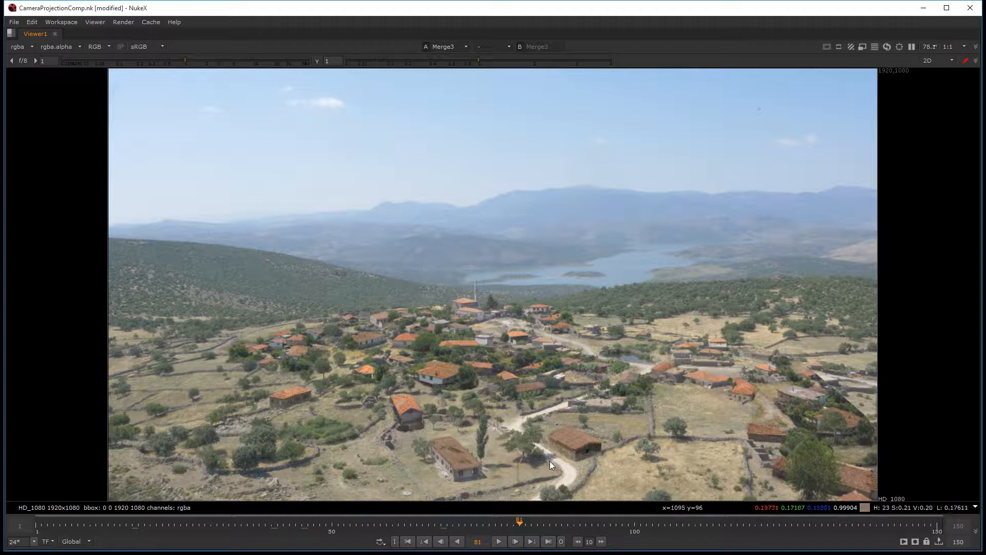
{"action": "left_click", "coordinate": [616, 524]}
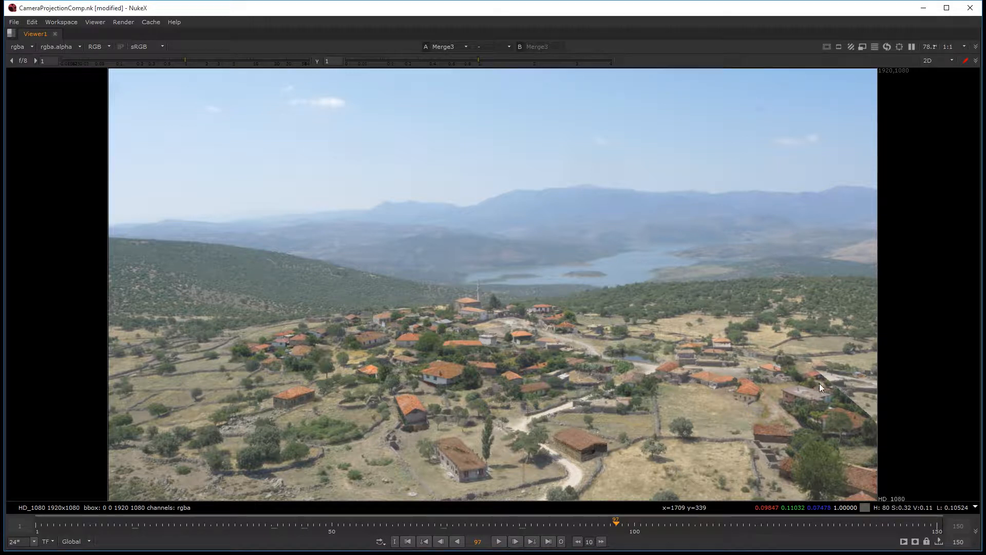
{"action": "left_click_drag", "start_coordinate": [714, 523], "coordinate": [471, 514]}
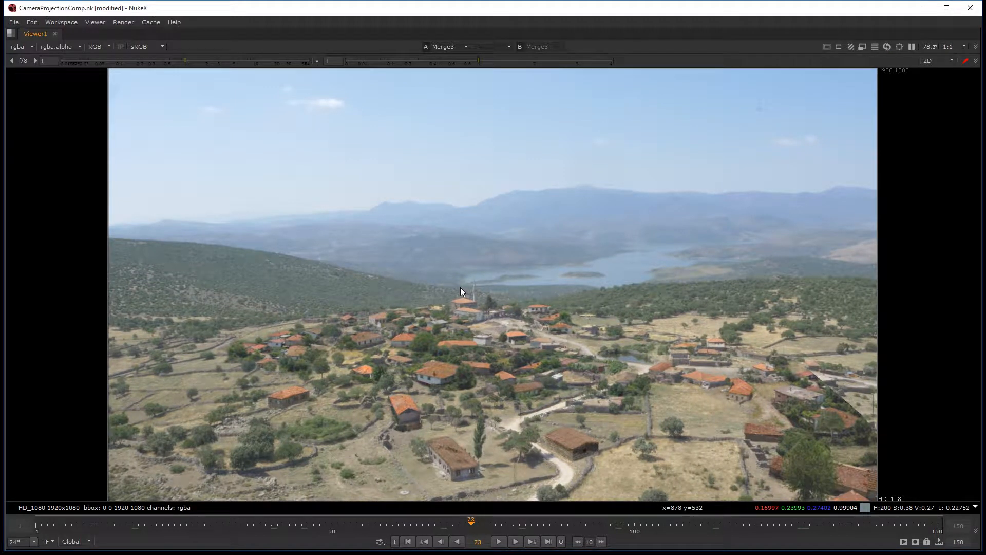
{"action": "left_click", "coordinate": [648, 523]}
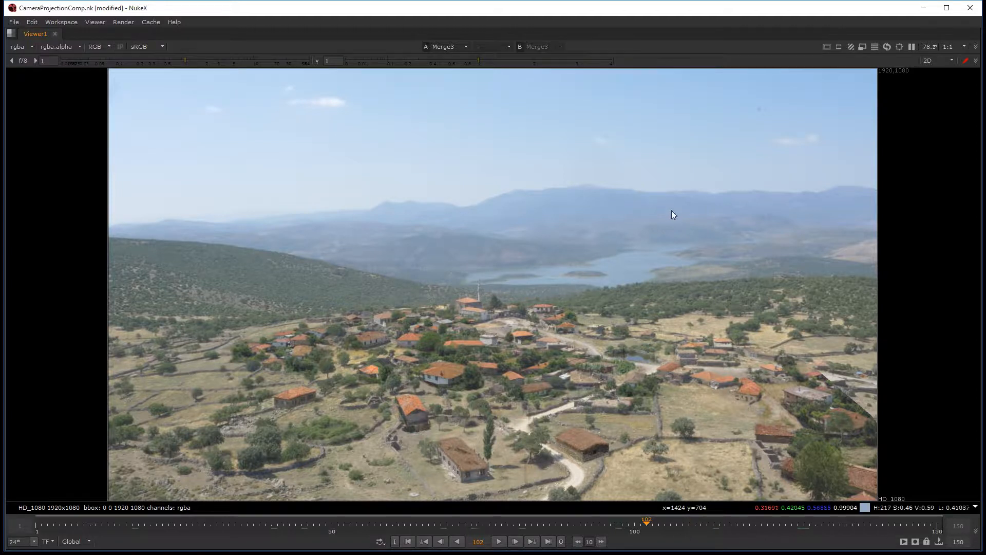
Step: Return to the full workspace and open the properties of the ReadGeo1 hill mesh node
{"action": "key", "text": "space"}
{"action": "scroll", "coordinate": [462, 210], "scroll_direction": "up", "scroll_amount": 4}
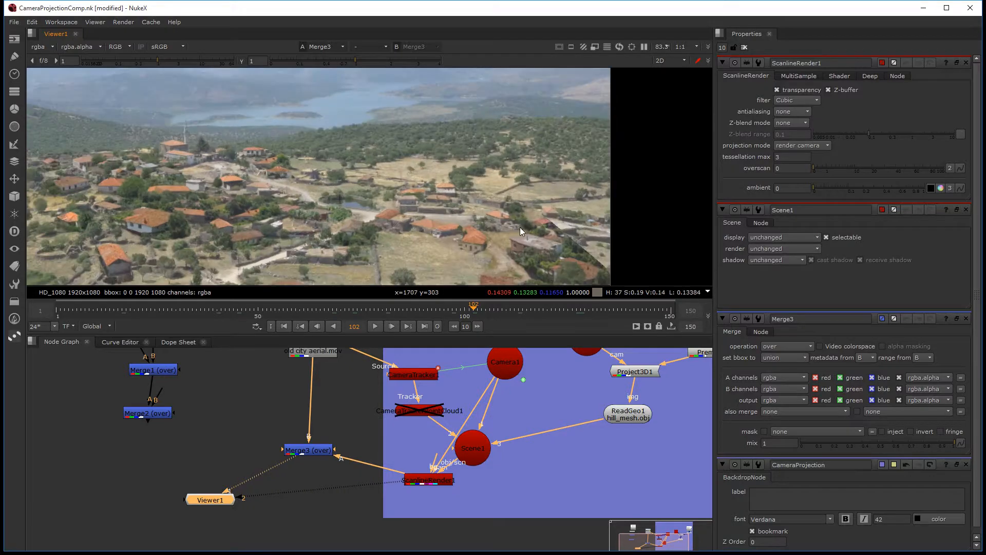
{"action": "middle_click_drag", "start_coordinate": [467, 364], "coordinate": [426, 446]}
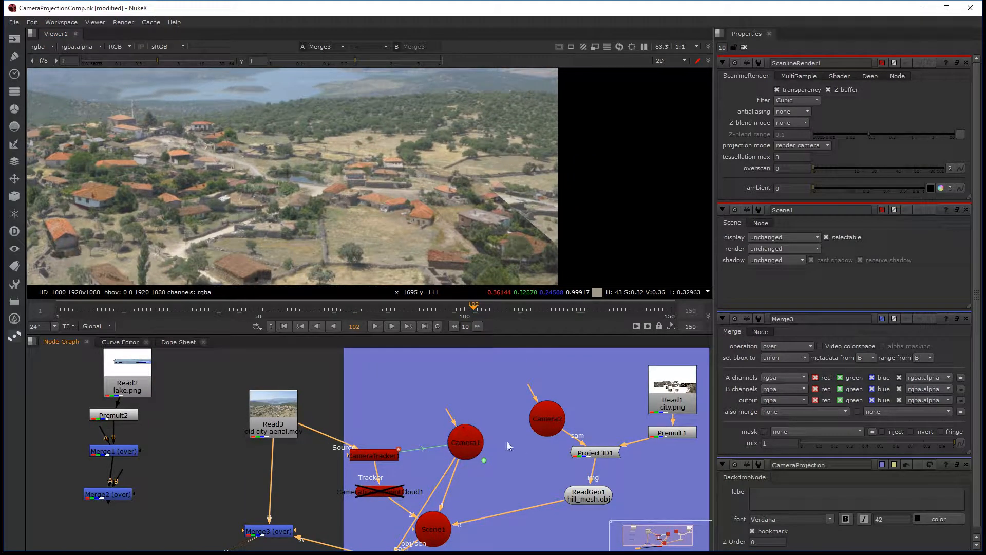
{"action": "middle_click_drag", "start_coordinate": [507, 442], "coordinate": [493, 405]}
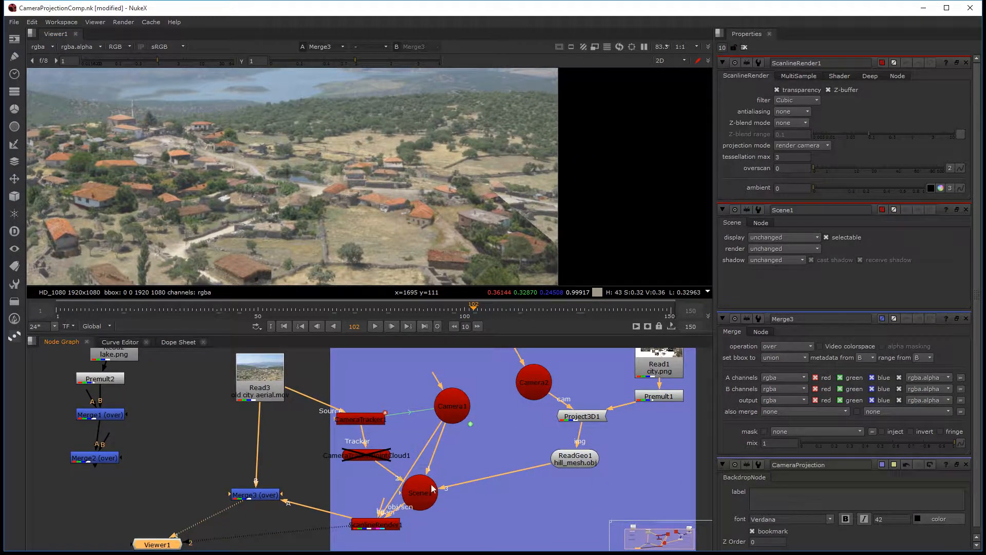
{"action": "double_click", "coordinate": [592, 464]}
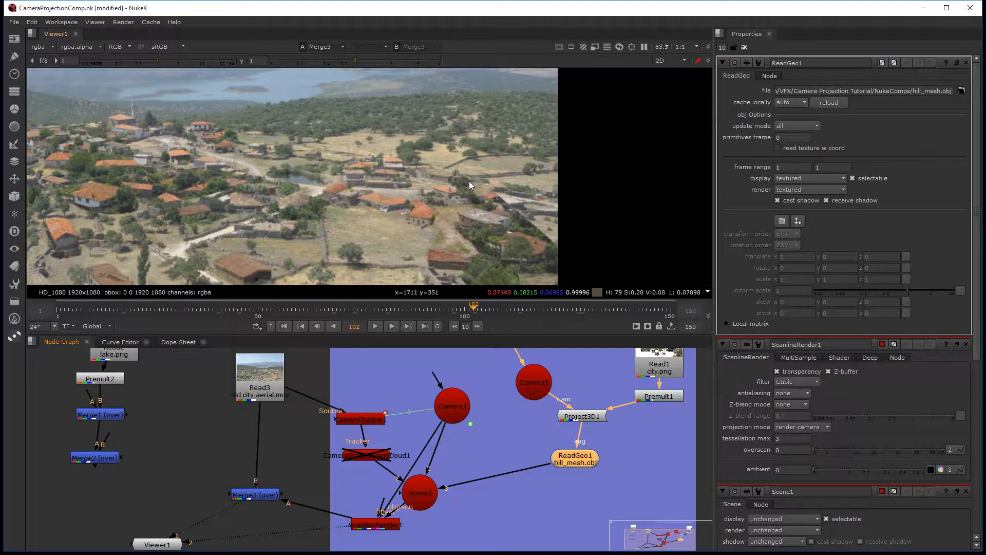
{"action": "key", "text": "Tab"}
{"action": "key", "text": "Tab"}
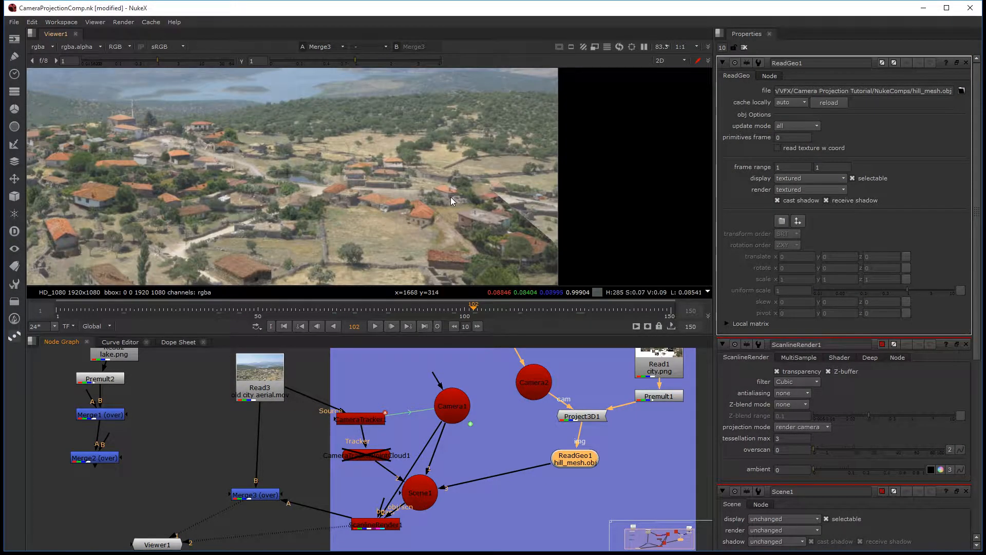
{"action": "middle_click_drag", "start_coordinate": [451, 196], "coordinate": [498, 188]}
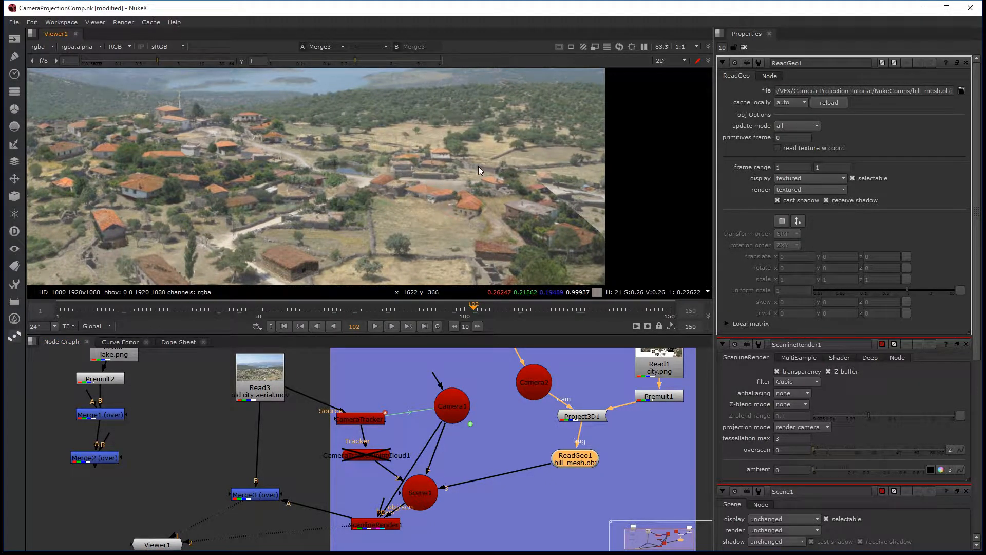
Step: Show the hill mesh in the 3D view and expand ReadGeo1's local matrix settings
{"action": "key", "text": "w"}
{"action": "key", "text": "w"}
{"action": "key", "text": "Tab"}
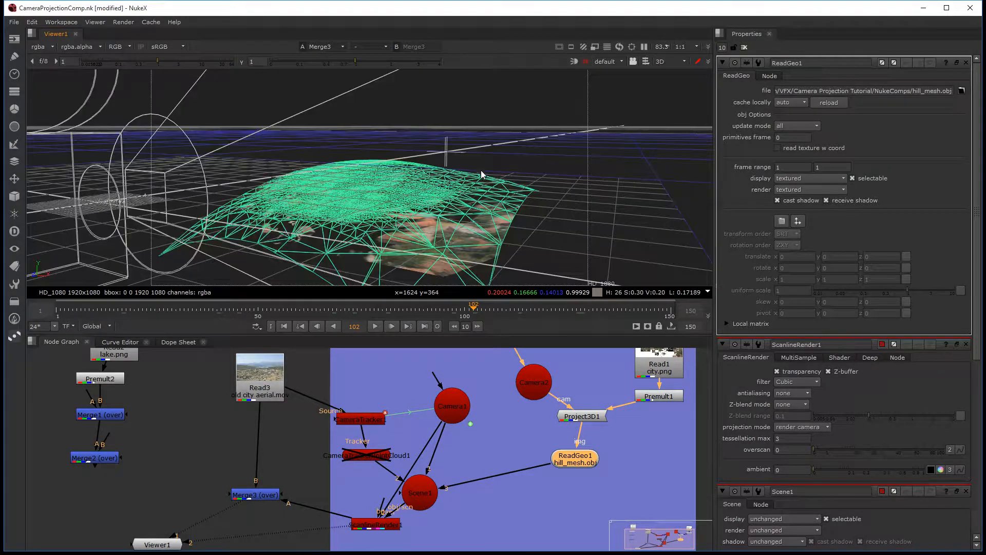
{"action": "left_click", "coordinate": [795, 341]}
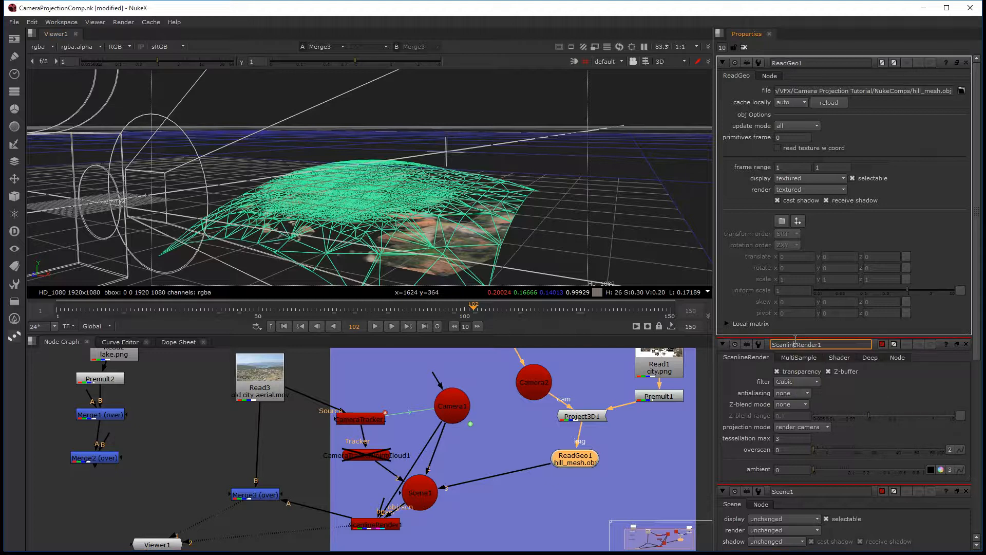
{"action": "left_click", "coordinate": [949, 240]}
{"action": "left_click", "coordinate": [753, 325]}
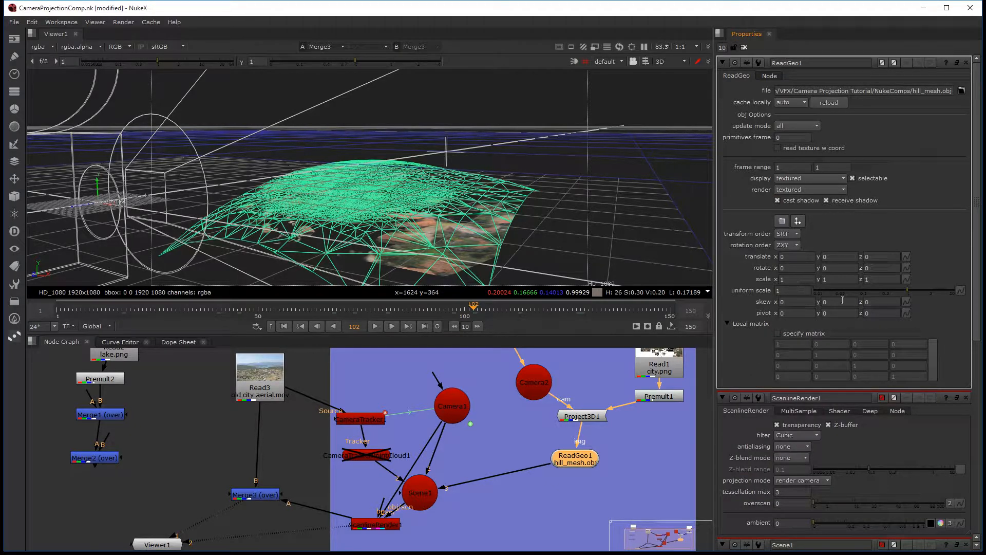
Step: Try different z skew values on the hill mesh, ending at 1, and view the merge in 2D
{"action": "left_click", "coordinate": [866, 301]}
{"action": "key", "text": "Up"}
{"action": "key", "text": "Up"}
{"action": "key", "text": "Down"}
{"action": "key", "text": "Down"}
{"action": "key", "text": "Down"}
{"action": "key", "text": "Up"}
{"action": "key", "text": "Up"}
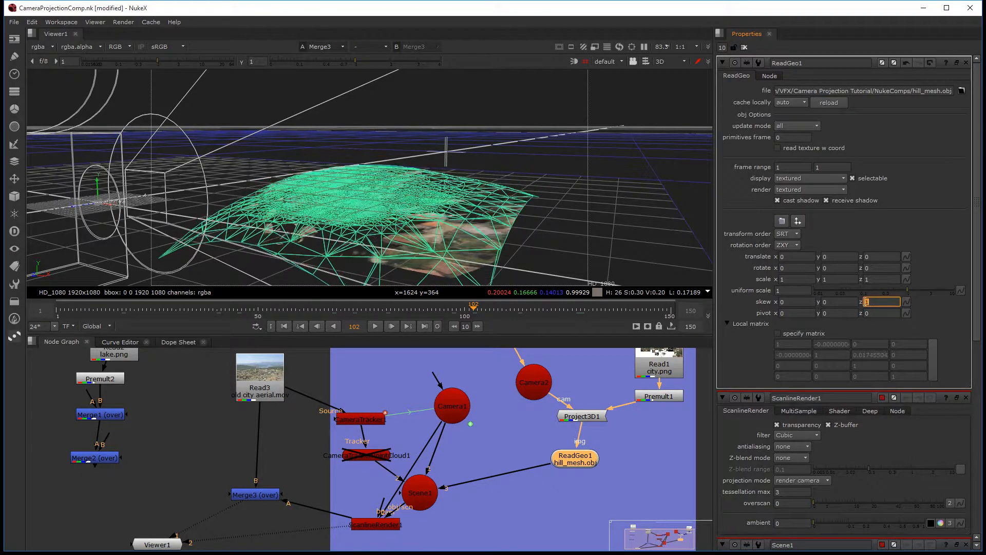
{"action": "key", "text": "Down"}
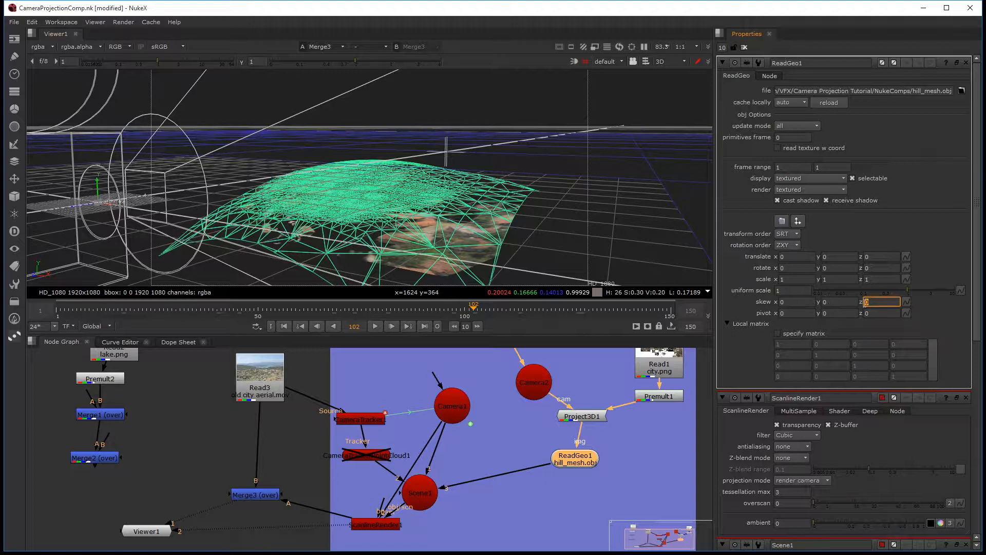
{"action": "key", "text": "Up"}
{"action": "key", "text": "Up"}
{"action": "key", "text": "Down"}
{"action": "key", "text": "Tab"}
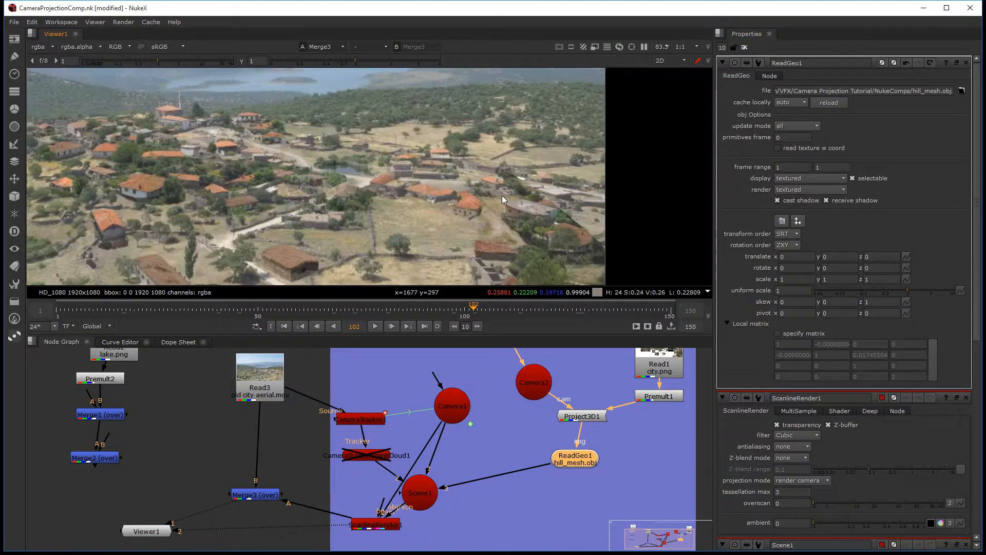
Step: Try a z skew of 1.4 on the hill mesh and compare the result in 2D and 3D
{"action": "key", "text": "Tab"}
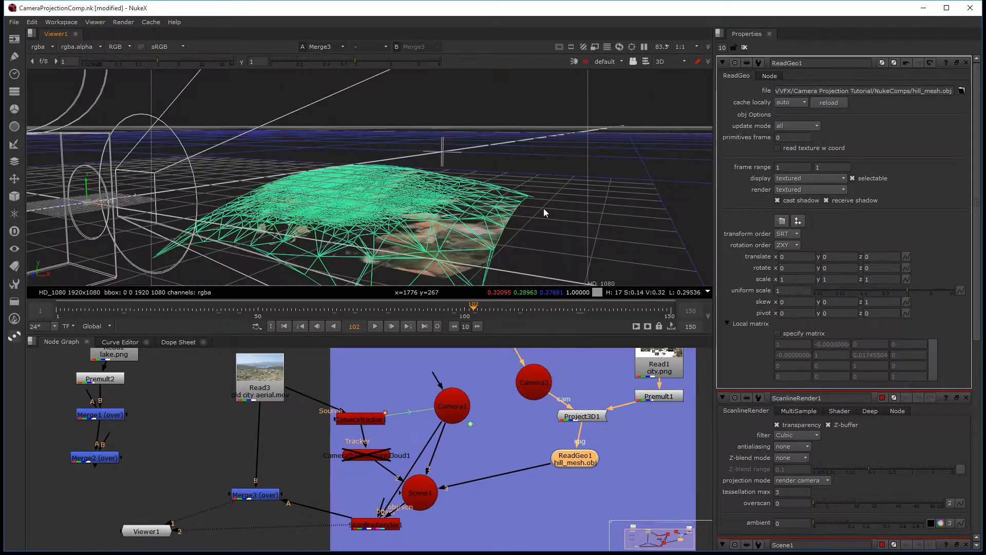
{"action": "left_click", "coordinate": [873, 302]}
{"action": "key", "text": "Up"}
{"action": "key", "text": "Up"}
{"action": "key", "text": "Up"}
{"action": "key", "text": "Up"}
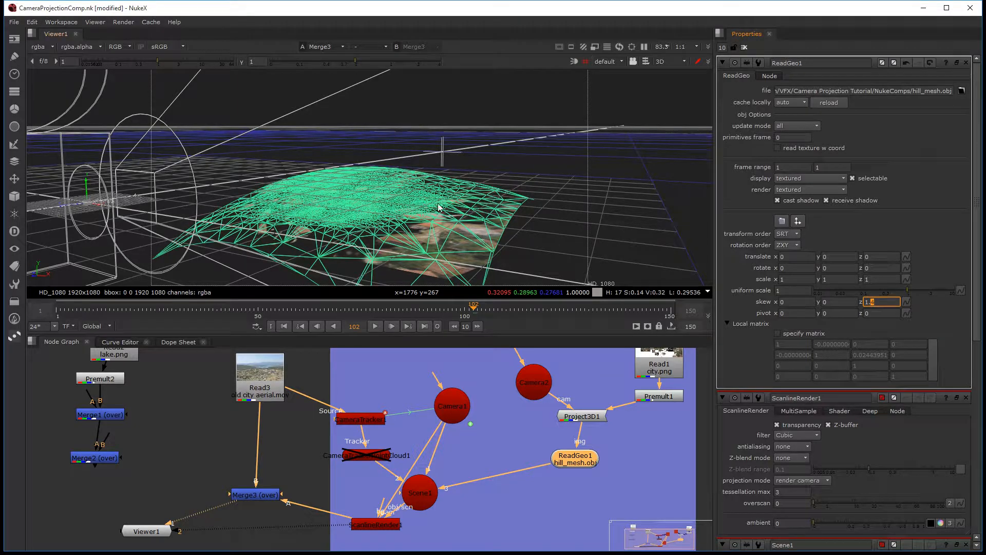
{"action": "key", "text": "Tab"}
{"action": "key", "text": "Tab"}
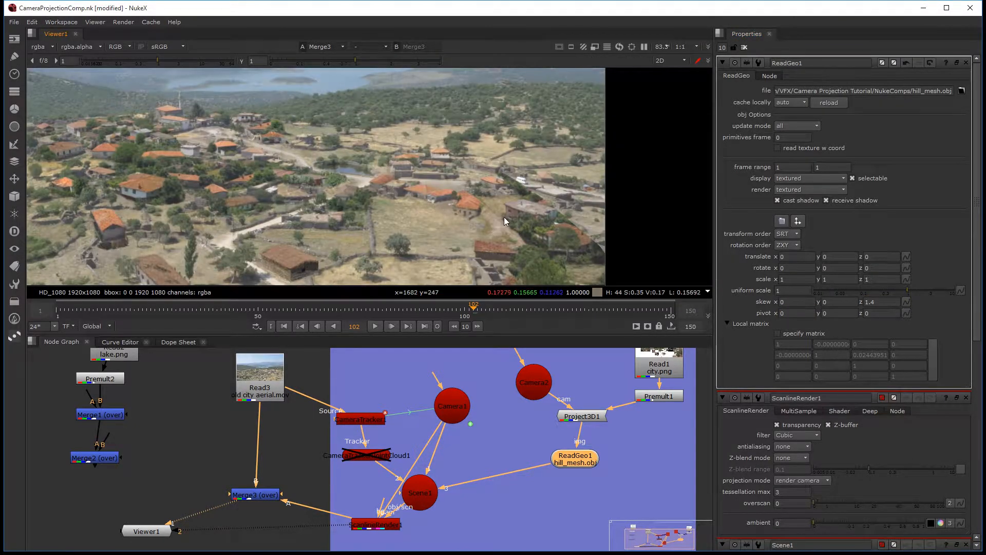
{"action": "key", "text": "Tab"}
{"action": "key", "text": "Tab"}
Step: Reset the hill mesh's z skew to 0 and inspect the city's edge in the merged image
{"action": "double_click", "coordinate": [879, 302]}
{"action": "type", "text": "0"}
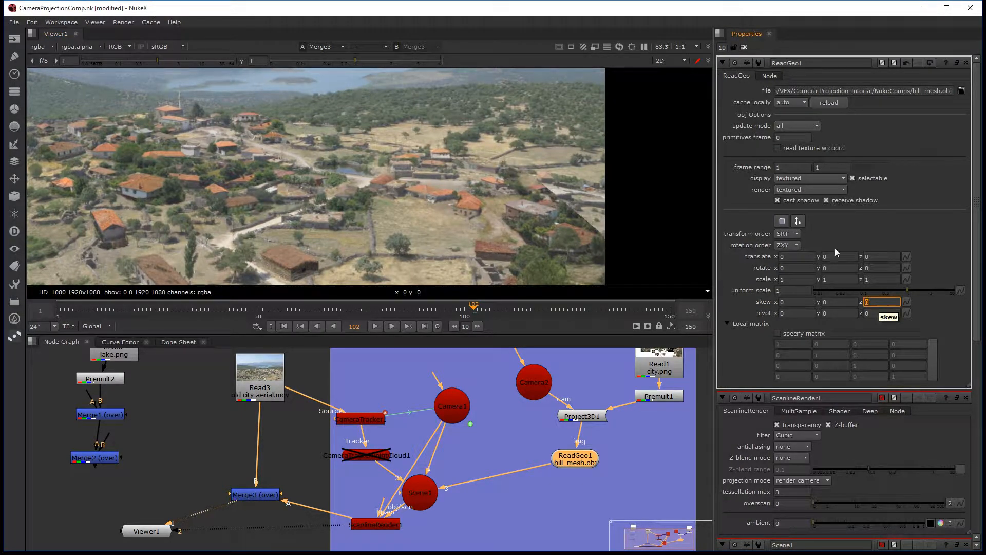
{"action": "middle_click_drag", "start_coordinate": [400, 154], "coordinate": [498, 171]}
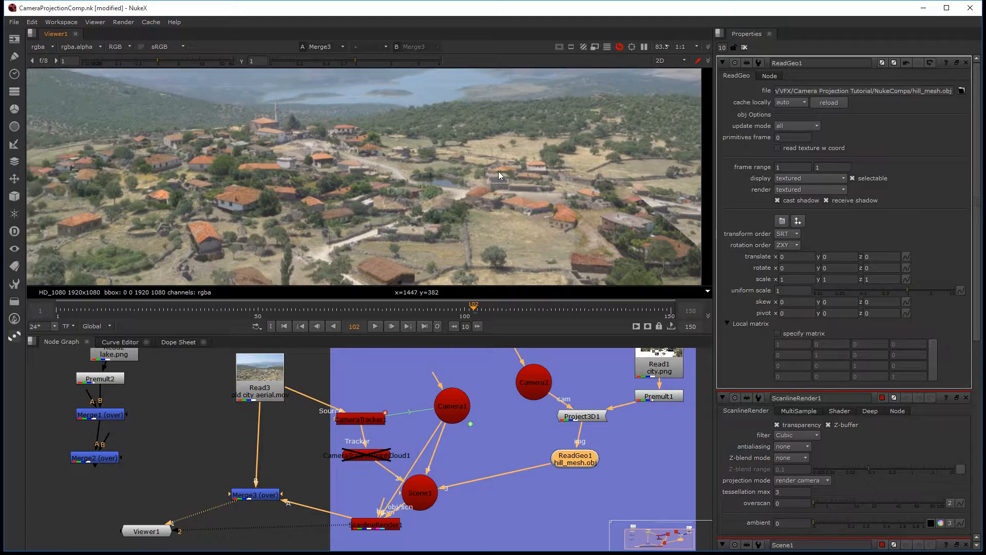
{"action": "key", "text": "f"}
{"action": "scroll", "coordinate": [513, 232], "scroll_direction": "up", "scroll_amount": 3}
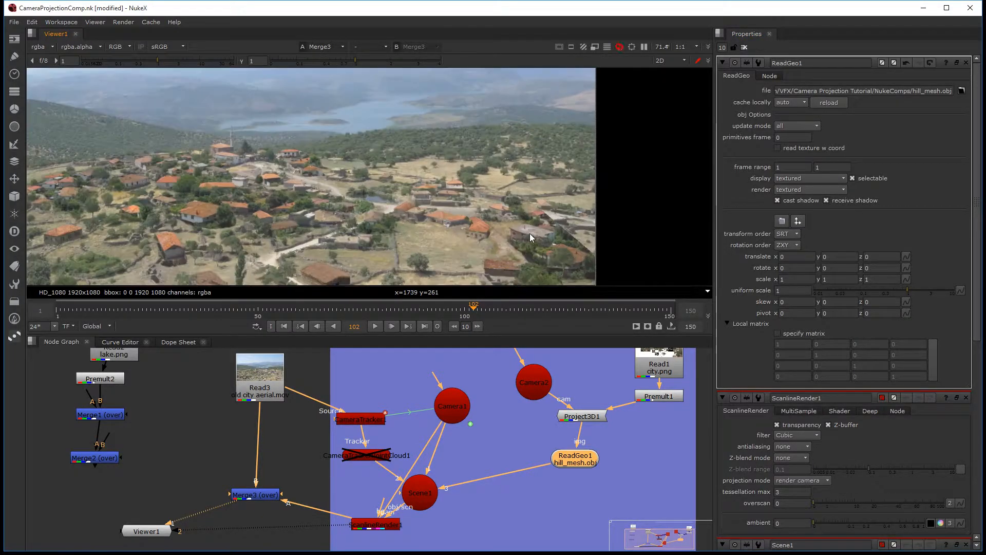
{"action": "middle_click_drag", "start_coordinate": [505, 214], "coordinate": [615, 193]}
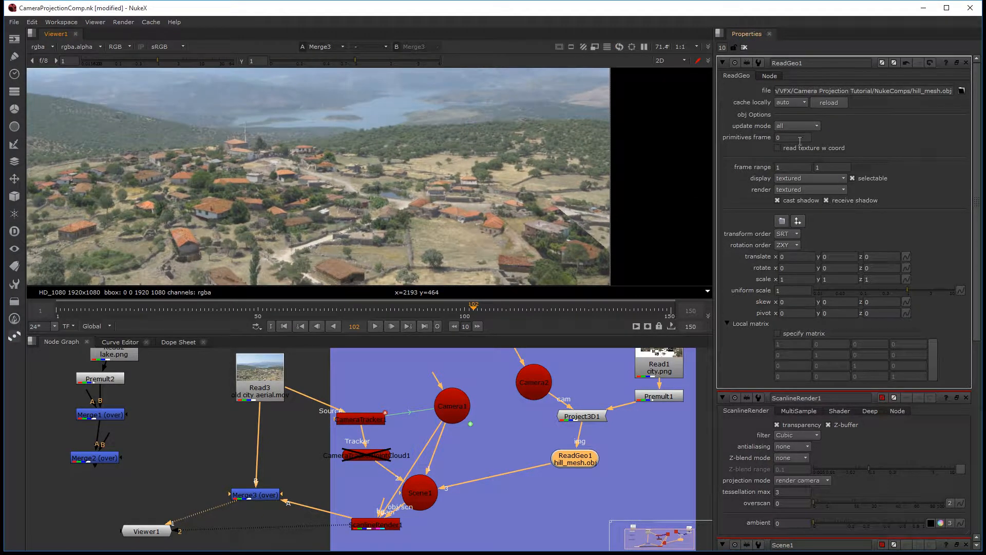
Step: Try the solid+wireframe display mode on ReadGeo1, then restore it to textured
{"action": "middle_click_drag", "start_coordinate": [479, 368], "coordinate": [424, 394]}
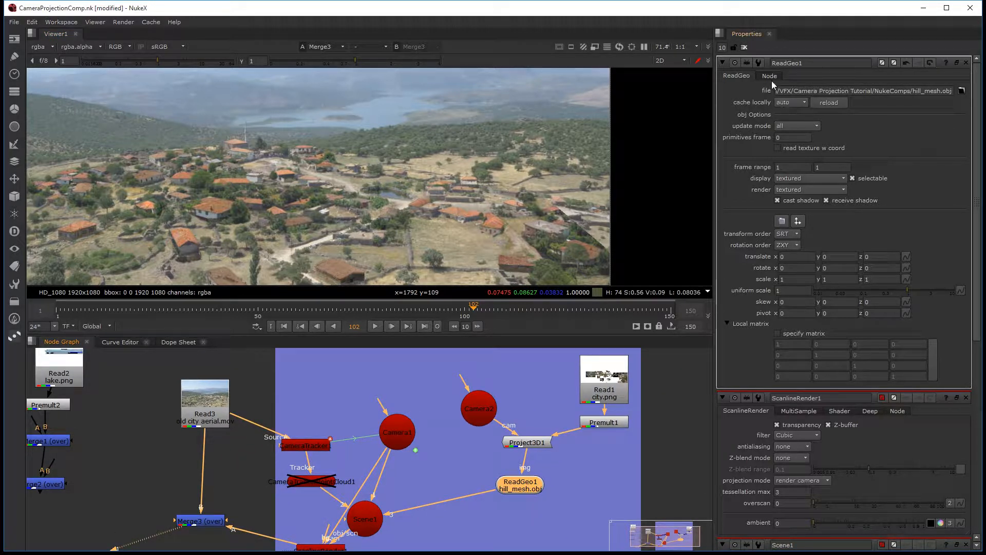
{"action": "left_click", "coordinate": [803, 177]}
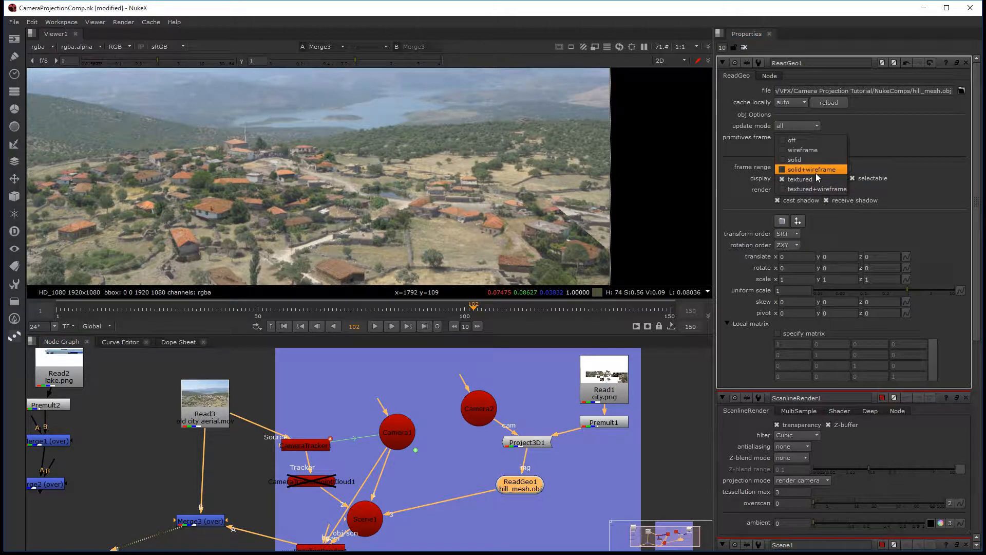
{"action": "left_click", "coordinate": [815, 173]}
{"action": "left_click", "coordinate": [803, 177]}
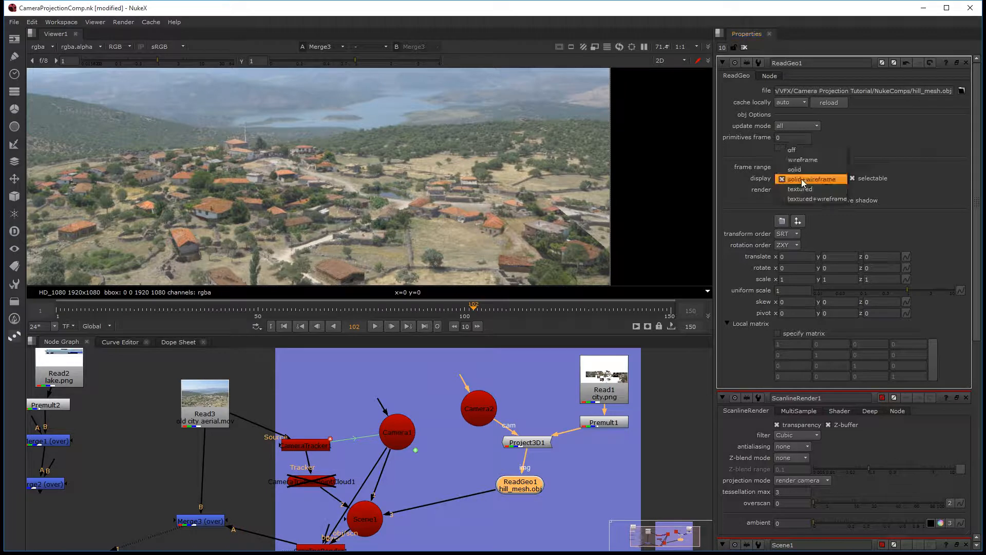
{"action": "left_click", "coordinate": [812, 188]}
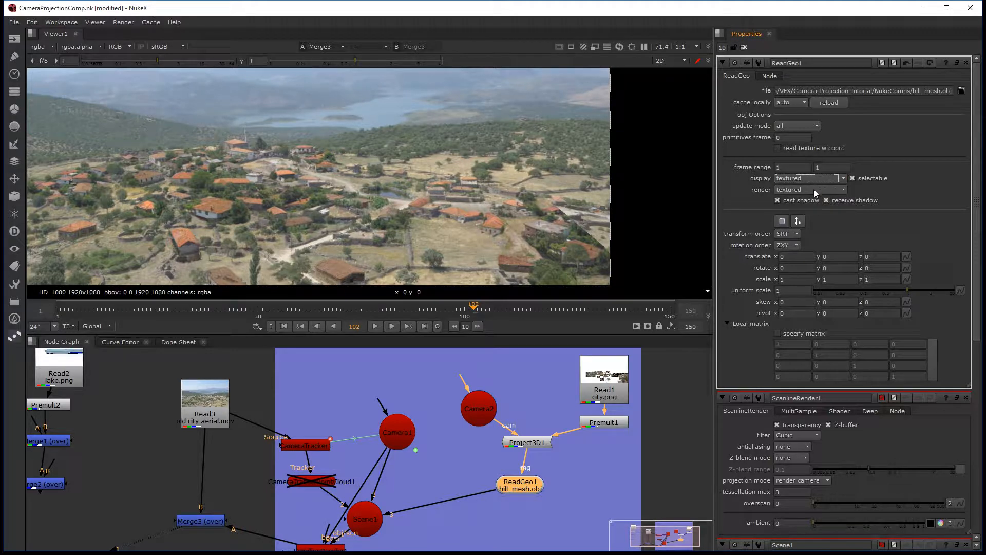
Step: Set ReadGeo1's render mode to textured+wireframe and inspect the mesh over the plate
{"action": "left_click", "coordinate": [813, 189]}
{"action": "left_click", "coordinate": [820, 201]}
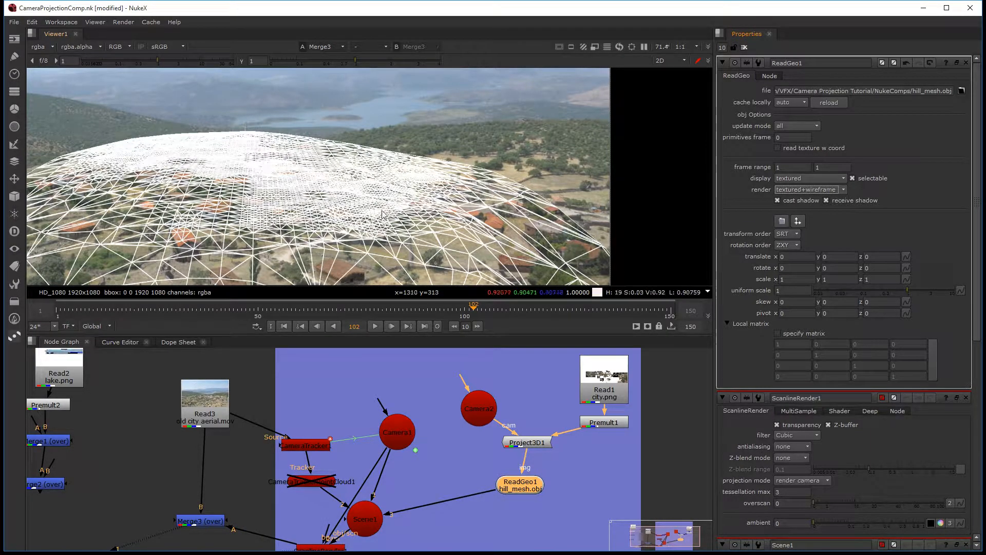
{"action": "scroll", "coordinate": [318, 200], "scroll_direction": "down", "scroll_amount": 2}
{"action": "scroll", "coordinate": [317, 200], "scroll_direction": "down", "scroll_amount": 1}
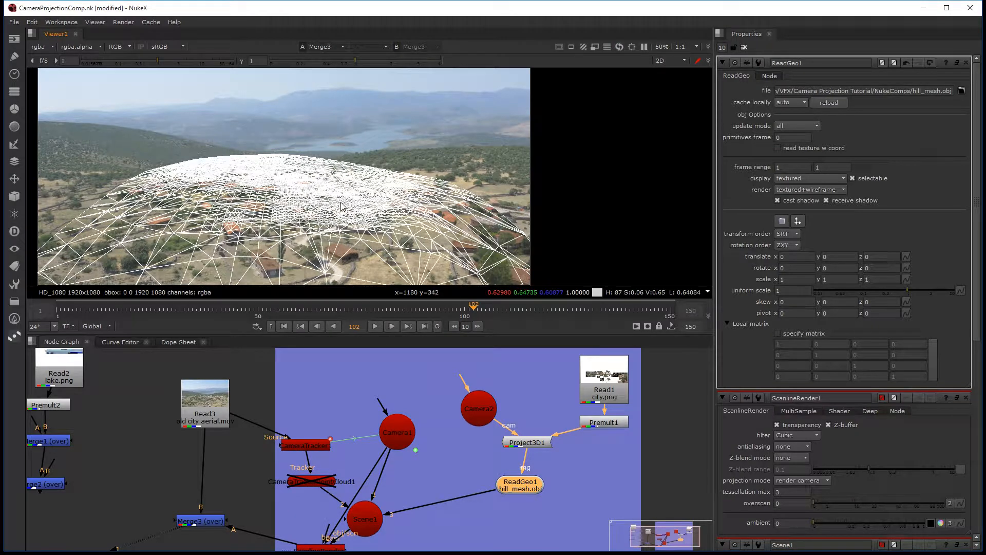
{"action": "scroll", "coordinate": [379, 211], "scroll_direction": "up", "scroll_amount": 3}
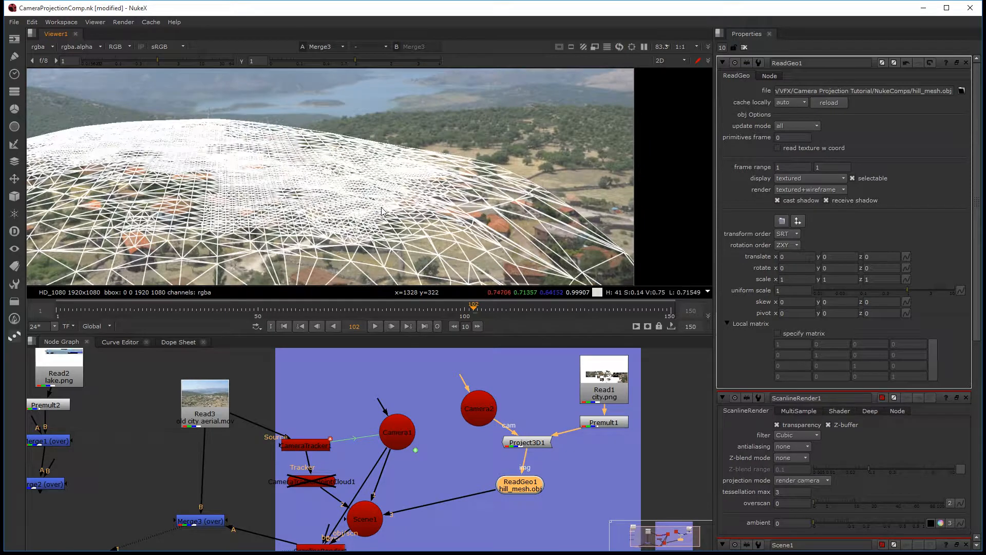
{"action": "scroll", "coordinate": [382, 211], "scroll_direction": "down", "scroll_amount": 2}
Step: Disable and re-enable the Read1 city.png node to check the painted city against the wireframe, and inspect the mesh's outer edge closely
{"action": "mouse_move", "coordinate": [352, 390]}
{"action": "middle_mouse_down"}
{"action": "mouse_move", "coordinate": [395, 389]}
{"action": "mouse_move", "coordinate": [378, 386]}
{"action": "middle_mouse_up"}
{"action": "left_click", "coordinate": [637, 381]}
{"action": "key", "text": "d"}
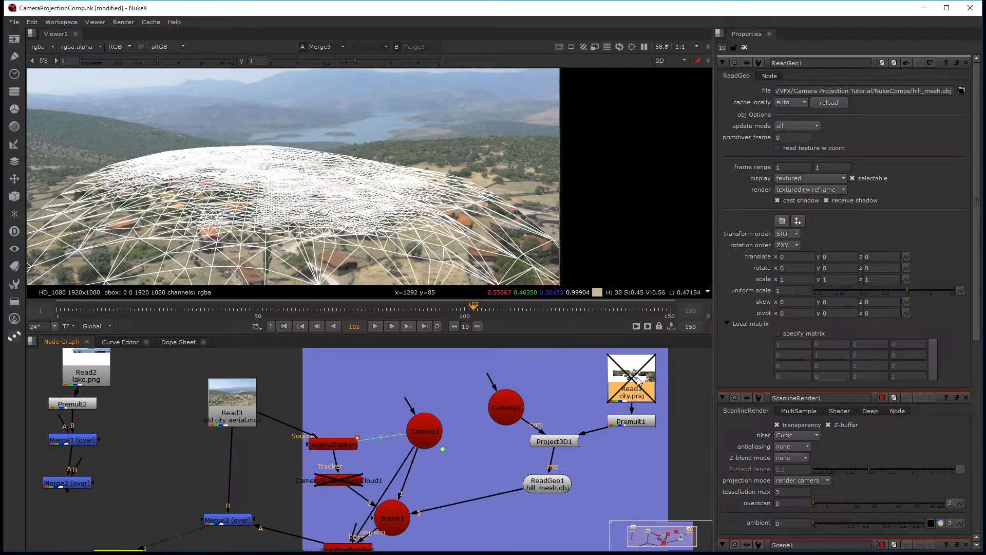
{"action": "key", "text": "d"}
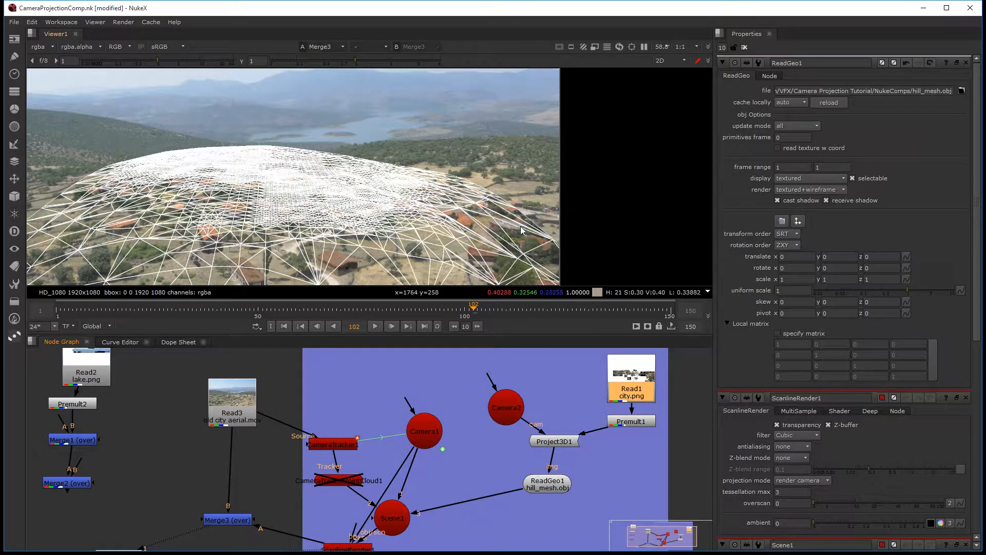
{"action": "scroll", "coordinate": [540, 217], "scroll_direction": "up", "scroll_amount": 2}
{"action": "scroll", "coordinate": [506, 219], "scroll_direction": "up", "scroll_amount": 2}
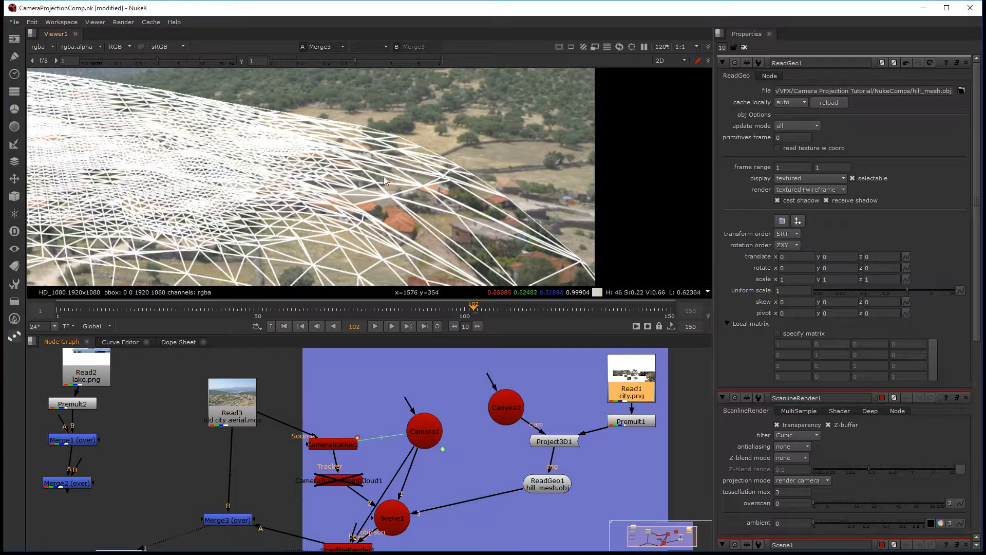
Step: Try moving the hill mesh to about -0.22 in z, compare its wireframe with the plate, and undo the move
{"action": "scroll", "coordinate": [376, 165], "scroll_direction": "down", "scroll_amount": 3}
{"action": "middle_click_drag", "start_coordinate": [272, 188], "coordinate": [321, 193]}
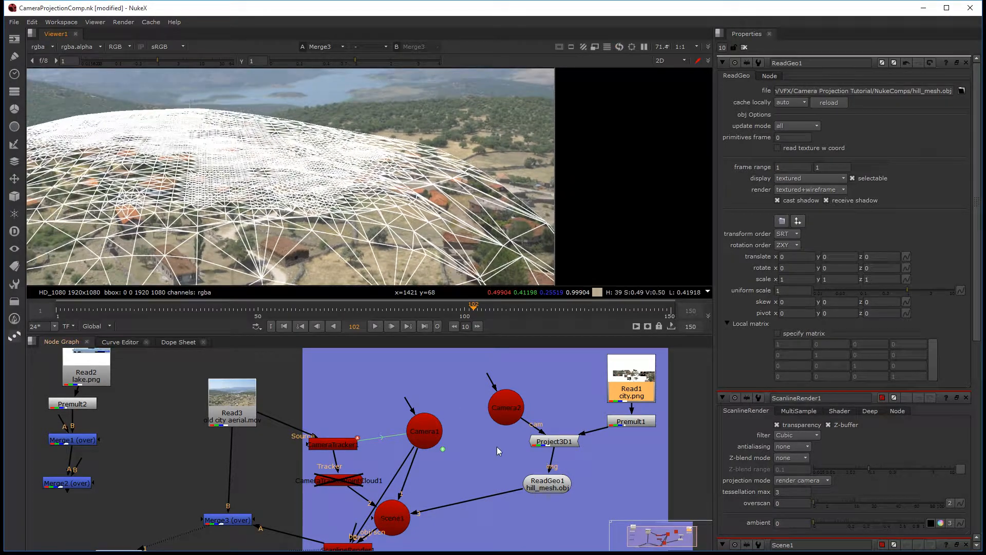
{"action": "middle_click_drag", "start_coordinate": [268, 170], "coordinate": [350, 186]}
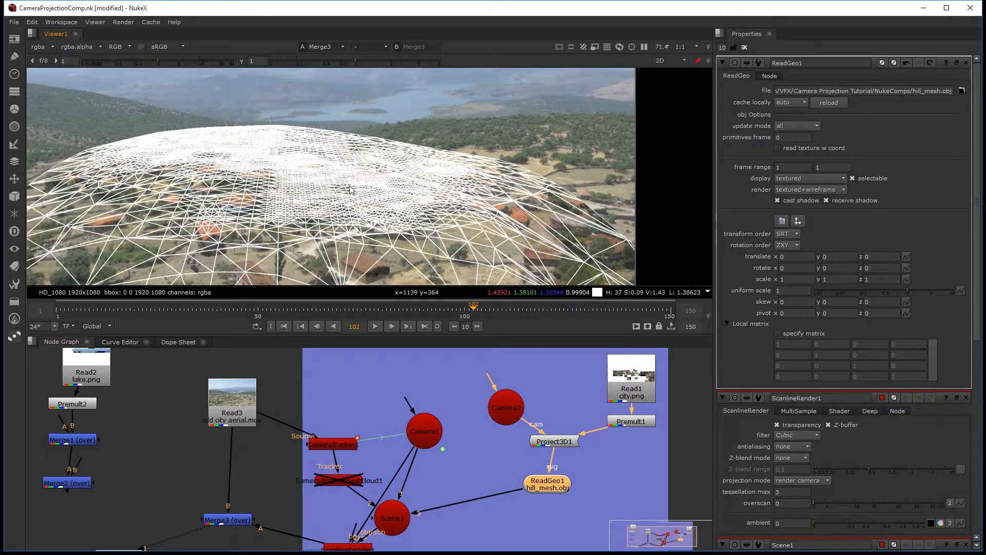
{"action": "key", "text": "space"}
{"action": "key", "text": "space"}
{"action": "key", "text": "Tab"}
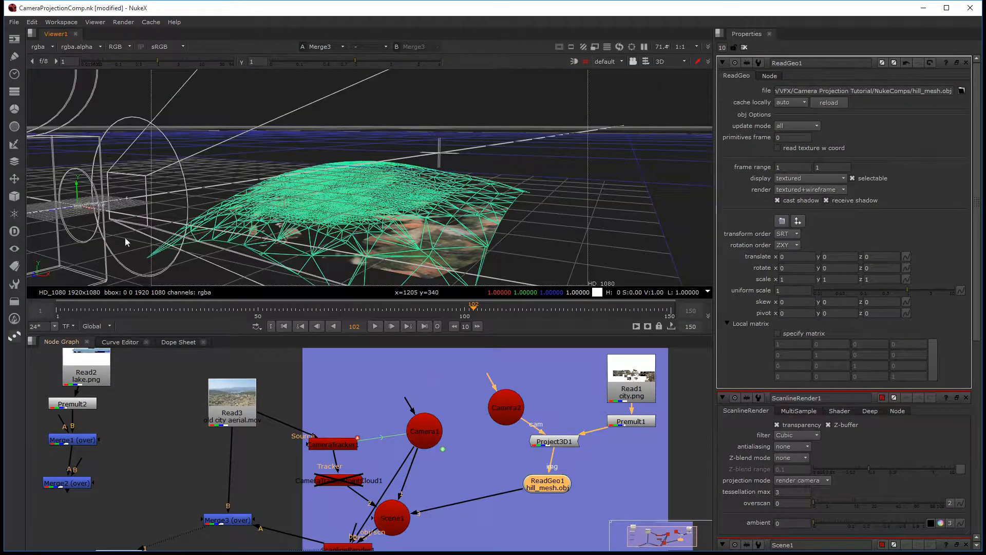
{"action": "left_click_drag", "start_coordinate": [50, 209], "coordinate": [276, 178]}
{"action": "key", "text": "Tab"}
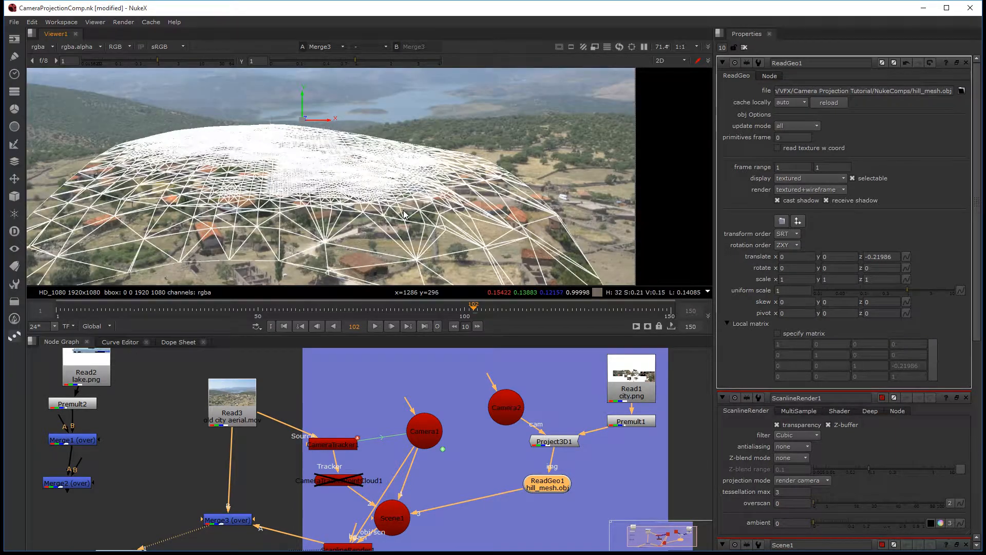
{"action": "key", "text": "ctrl+z"}
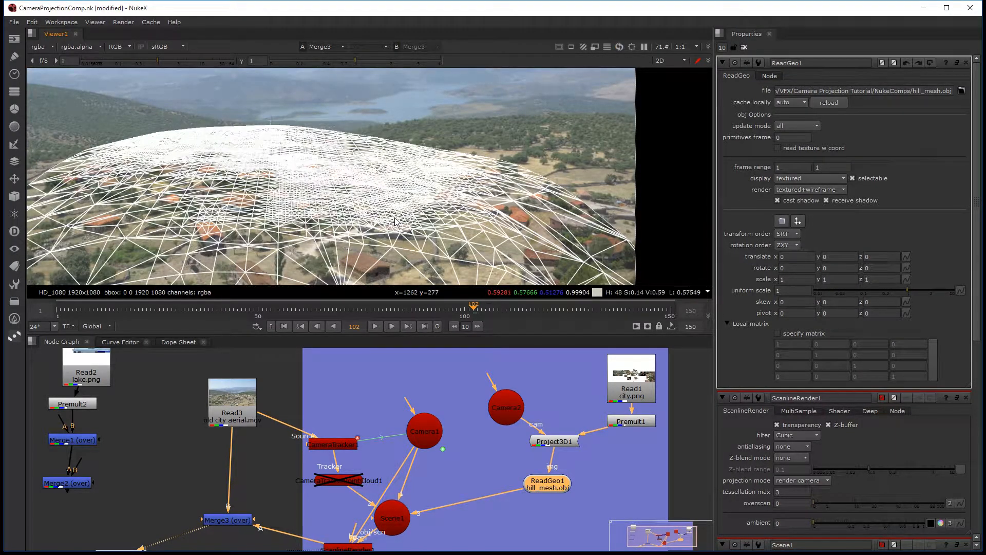
Step: Examine the hill mesh in the 3D view, including its lower edge and its position relative to the projection camera
{"action": "key", "text": "Tab"}
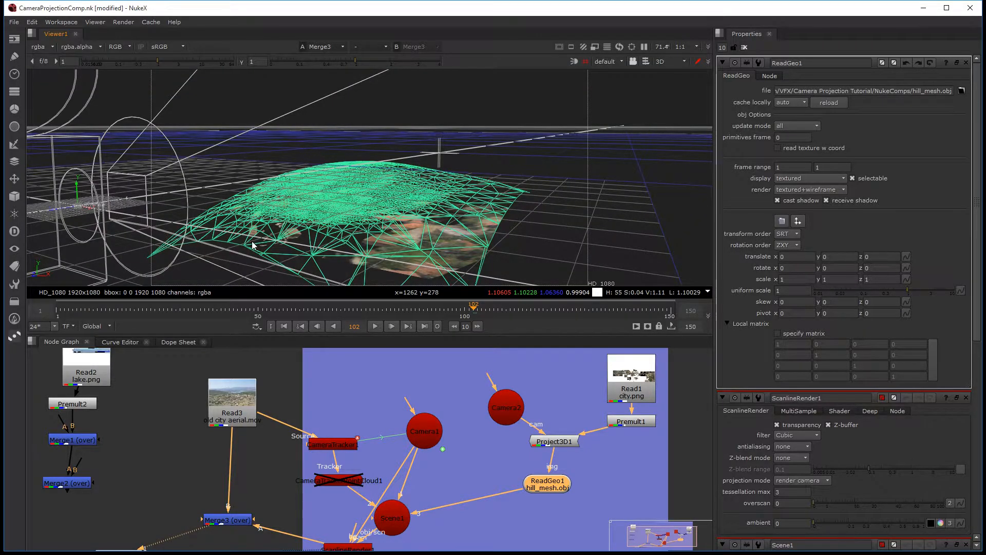
{"action": "scroll", "coordinate": [201, 251], "scroll_direction": "down", "scroll_amount": 1}
{"action": "scroll", "coordinate": [301, 229], "scroll_direction": "up", "scroll_amount": 5}
{"action": "scroll", "coordinate": [331, 213], "scroll_direction": "down", "scroll_amount": 8}
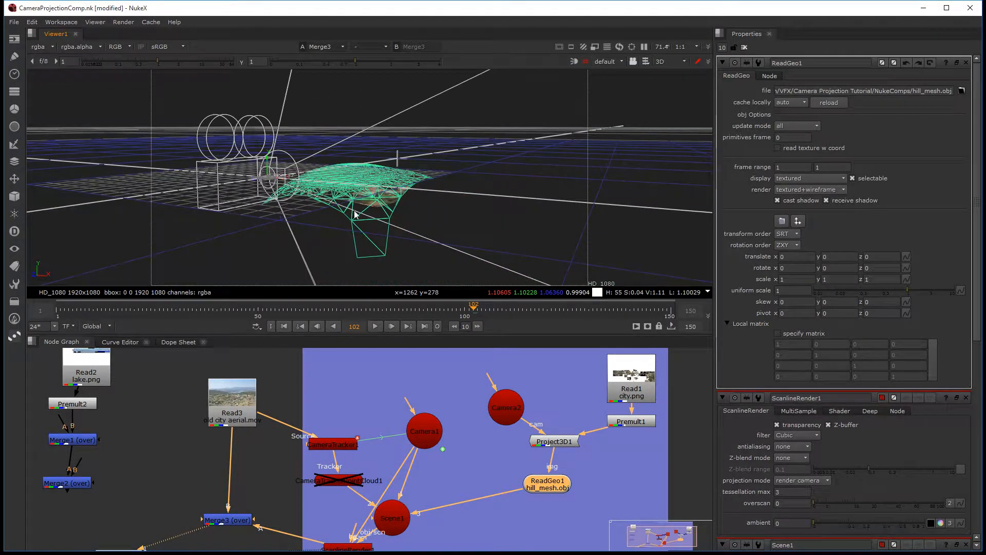
{"action": "left_click_drag", "start_coordinate": [414, 214], "coordinate": [359, 226], "text": "ctrl"}
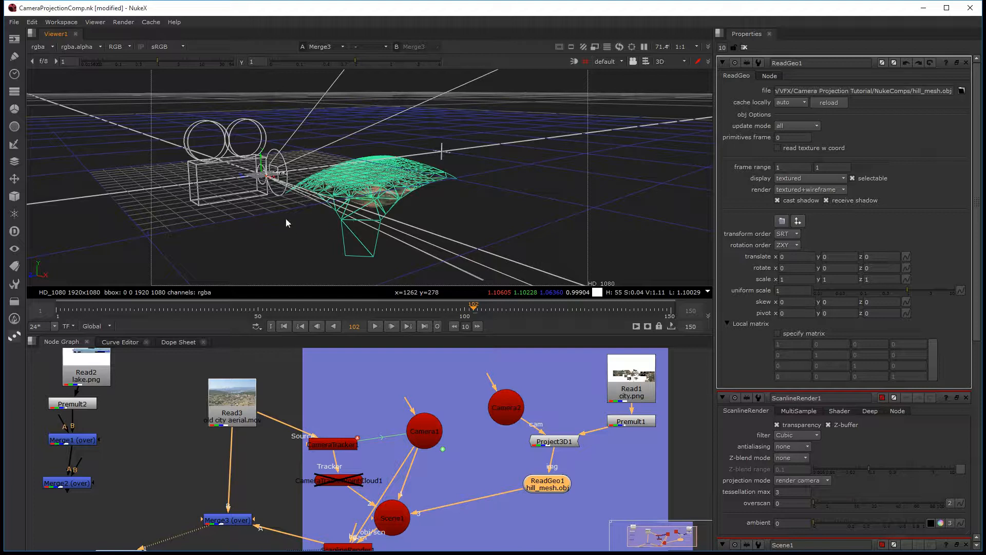
Step: Move the hill mesh to about -0.026 in y and 0.03 in z, and check it over the plate
{"action": "scroll", "coordinate": [267, 190], "scroll_direction": "up", "scroll_amount": 4}
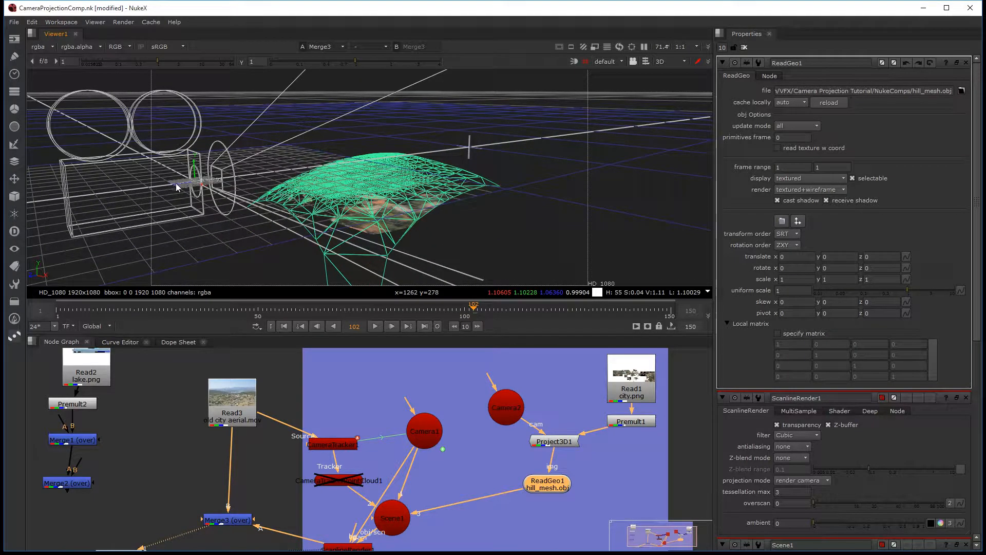
{"action": "mouse_move", "coordinate": [176, 187]}
{"action": "left_mouse_down"}
{"action": "mouse_move", "coordinate": [167, 192]}
{"action": "mouse_move", "coordinate": [189, 173]}
{"action": "left_mouse_up"}
{"action": "key", "text": "Tab"}
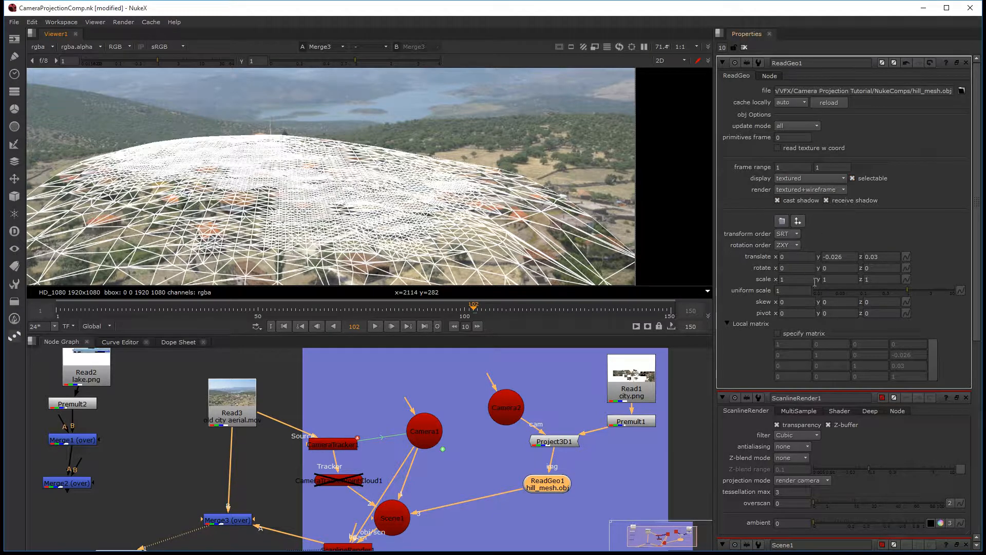
Step: Try a uniform scale of 0.62 on the hill mesh, compare it with the plate, and undo the scaling
{"action": "mouse_move", "coordinate": [907, 289]}
{"action": "left_mouse_down"}
{"action": "mouse_move", "coordinate": [922, 295]}
{"action": "mouse_move", "coordinate": [875, 302]}
{"action": "mouse_move", "coordinate": [898, 307]}
{"action": "left_mouse_up"}
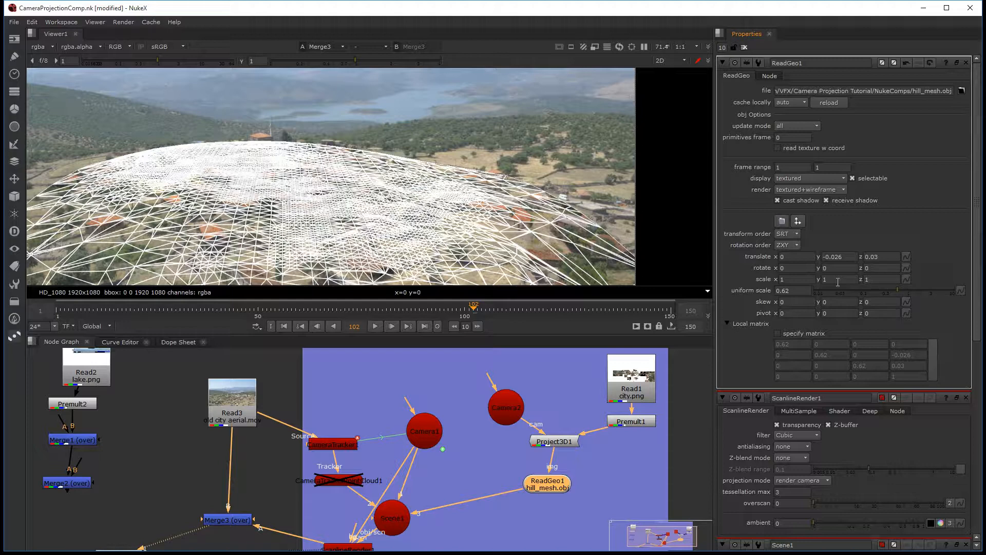
{"action": "middle_click_drag", "start_coordinate": [408, 188], "coordinate": [421, 182]}
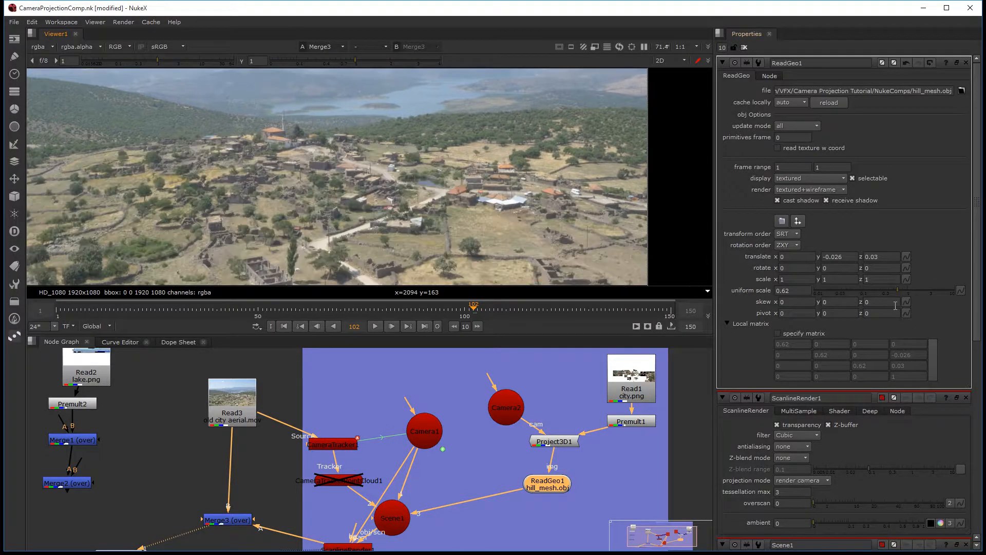
{"action": "key", "text": "ctrl+z"}
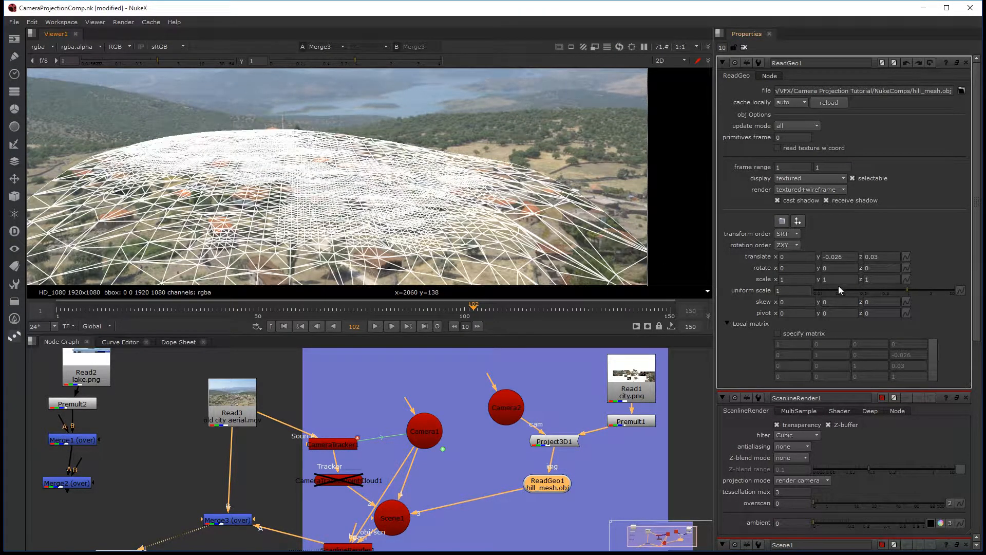
Step: Try a y scale of 1.2 and a z scale of 1.1 on the hill mesh, returning each to 1
{"action": "left_click", "coordinate": [837, 278]}
{"action": "key", "text": "Up"}
{"action": "key", "text": "Up"}
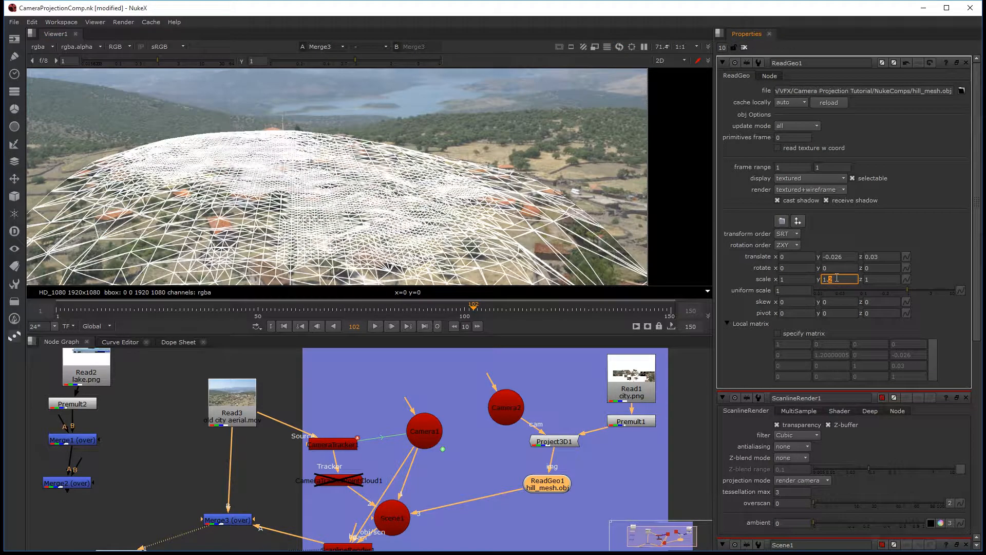
{"action": "key", "text": "Down"}
{"action": "key", "text": "Down"}
{"action": "left_click", "coordinate": [880, 279]}
{"action": "key", "text": "Up"}
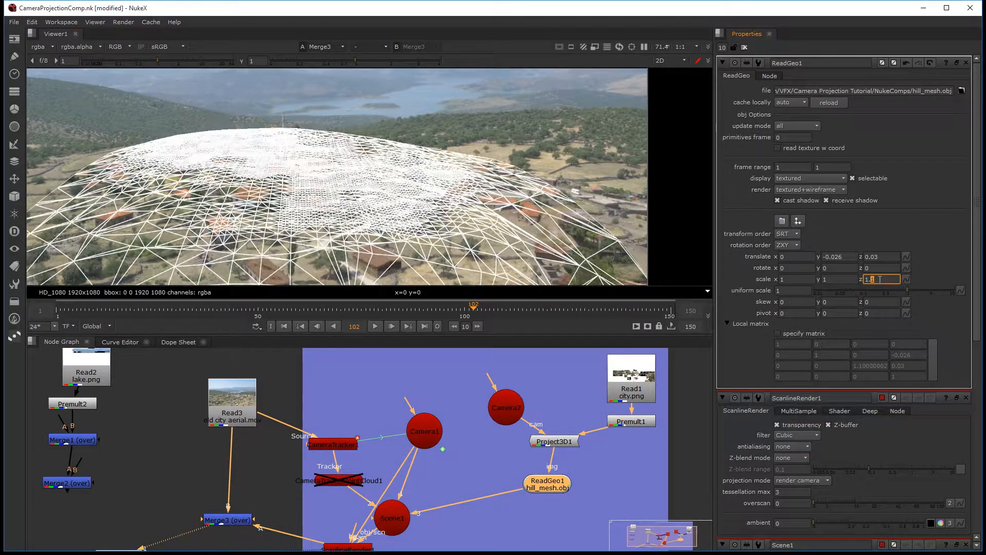
{"action": "key", "text": "Down"}
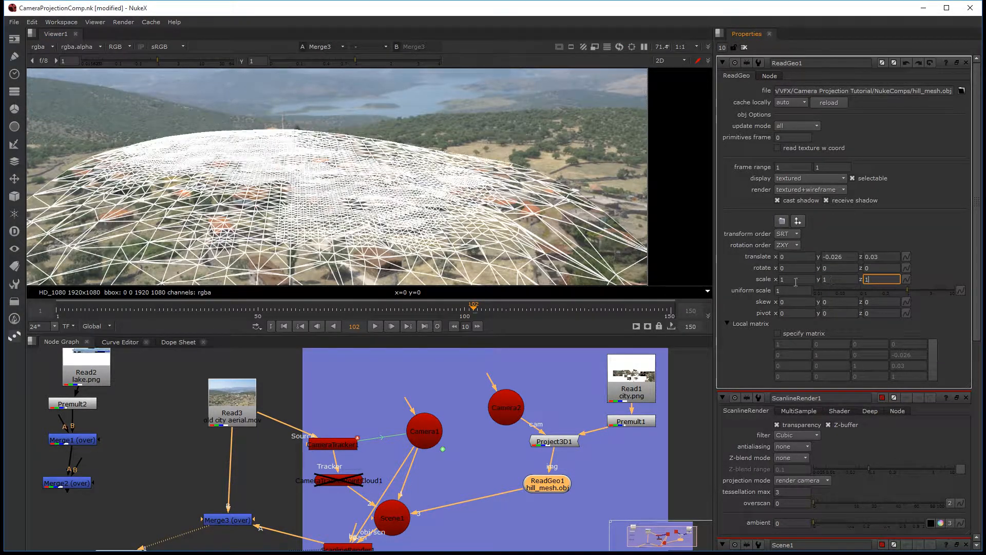
Step: Widen the hill mesh by setting ReadGeo1's x scale to 1.1
{"action": "left_click", "coordinate": [796, 280]}
{"action": "key", "text": "Up"}
{"action": "key", "text": "Up"}
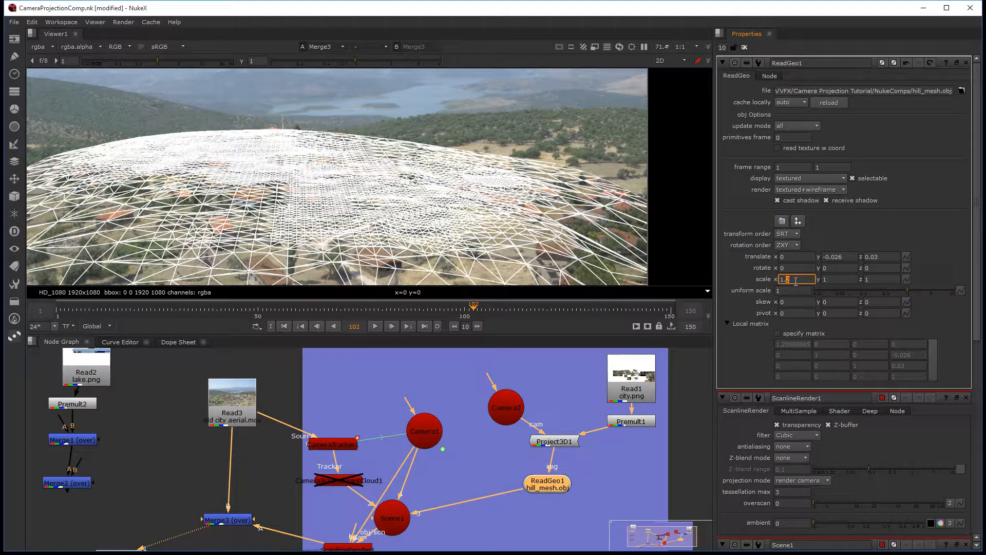
{"action": "key", "text": "Down"}
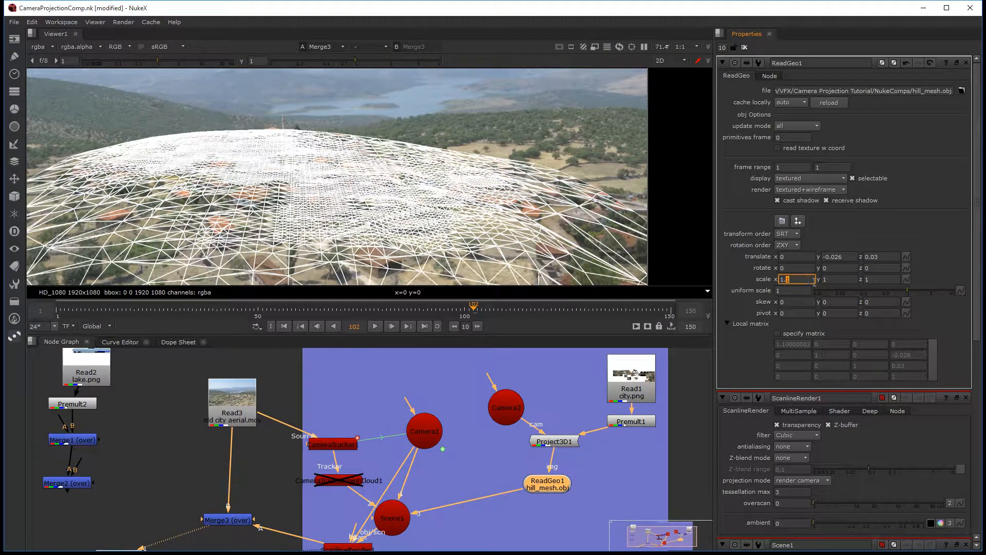
Step: Try y translations of 0.226 and -0.126 on the hill mesh, then return it to -0.026
{"action": "left_click", "coordinate": [832, 257]}
{"action": "key", "text": "Up"}
{"action": "key", "text": "Up"}
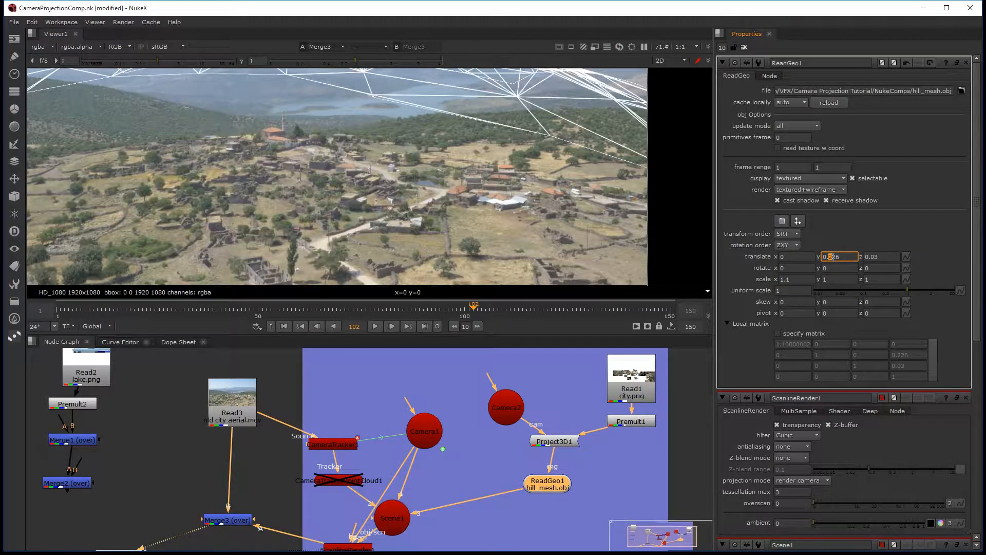
{"action": "key", "text": "Down"}
{"action": "key", "text": "Down"}
{"action": "key", "text": "Down"}
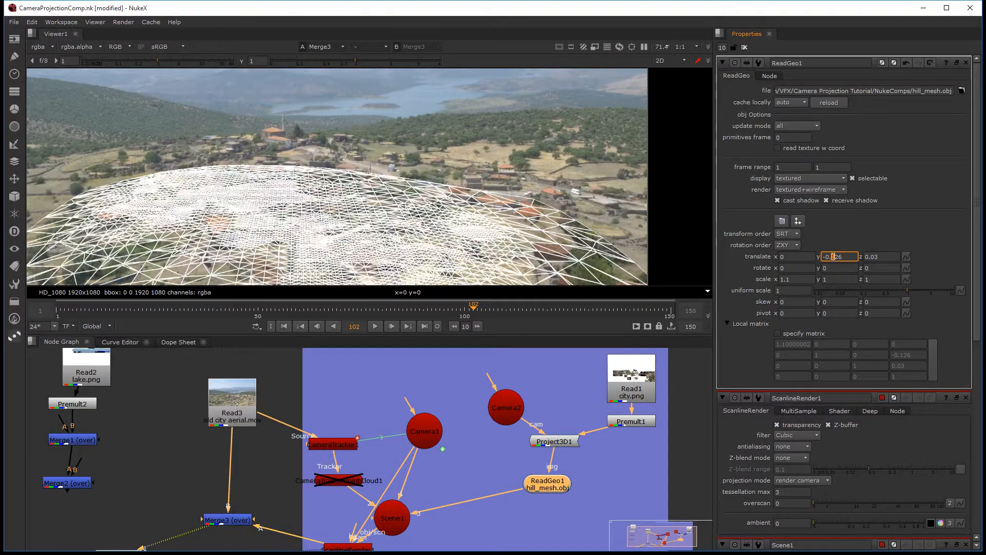
{"action": "key", "text": "Up"}
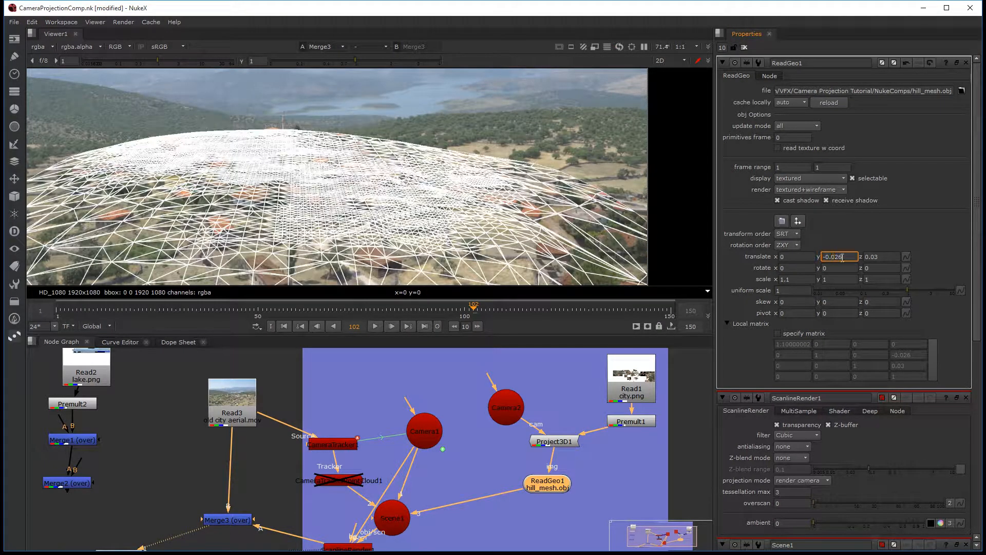
Step: Lower the hill mesh in small increments to a y translation of -0.0383
{"action": "key", "text": "Down"}
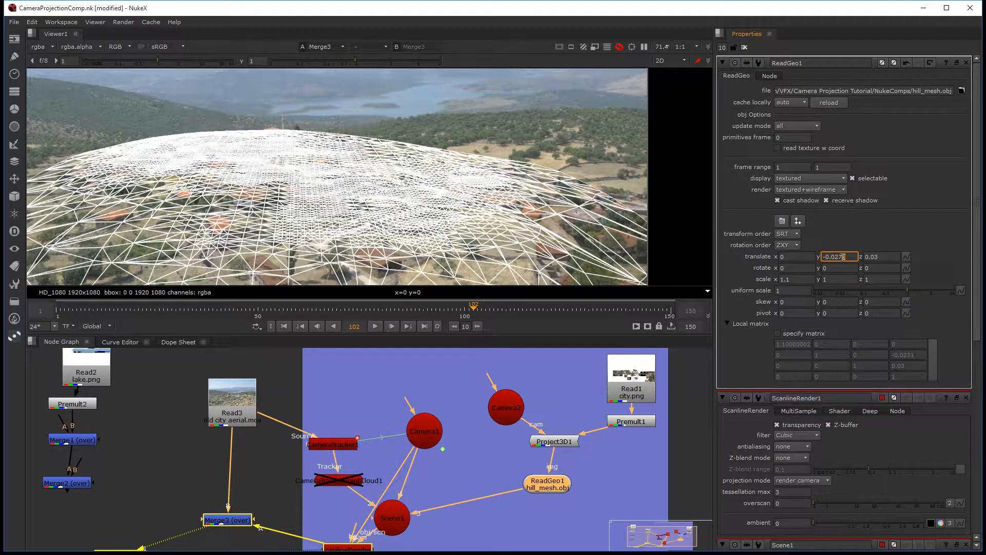
{"action": "key", "text": "Down"}
{"action": "key", "text": "Down"}
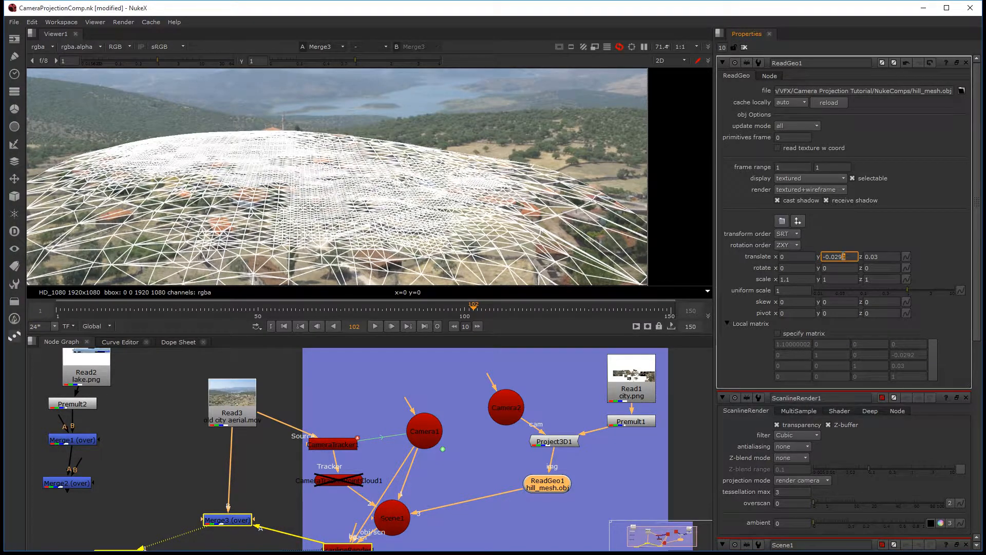
{"action": "key", "text": "Down"}
{"action": "key", "text": "Down"}
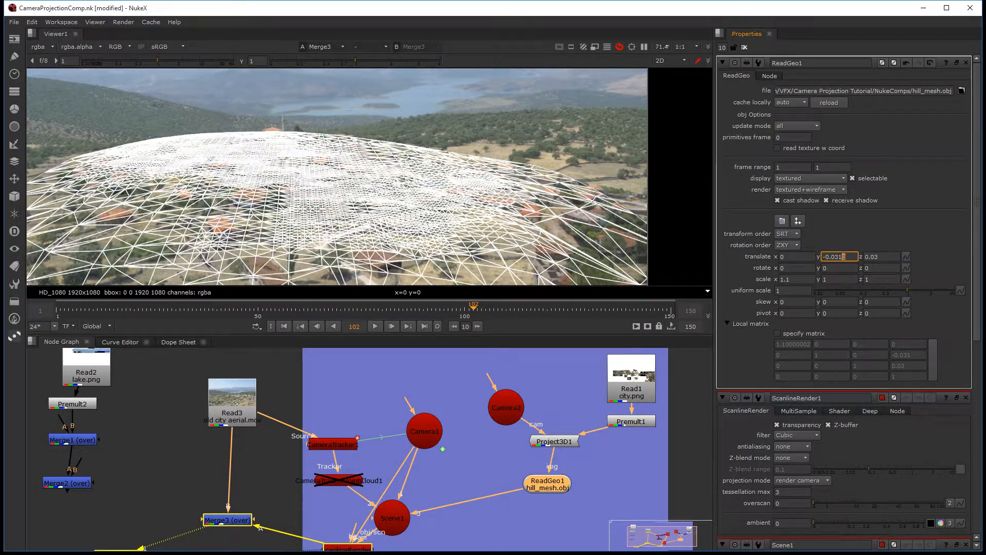
{"action": "key", "text": "Down"}
{"action": "key", "text": "Down"}
{"action": "key", "text": "Down"}
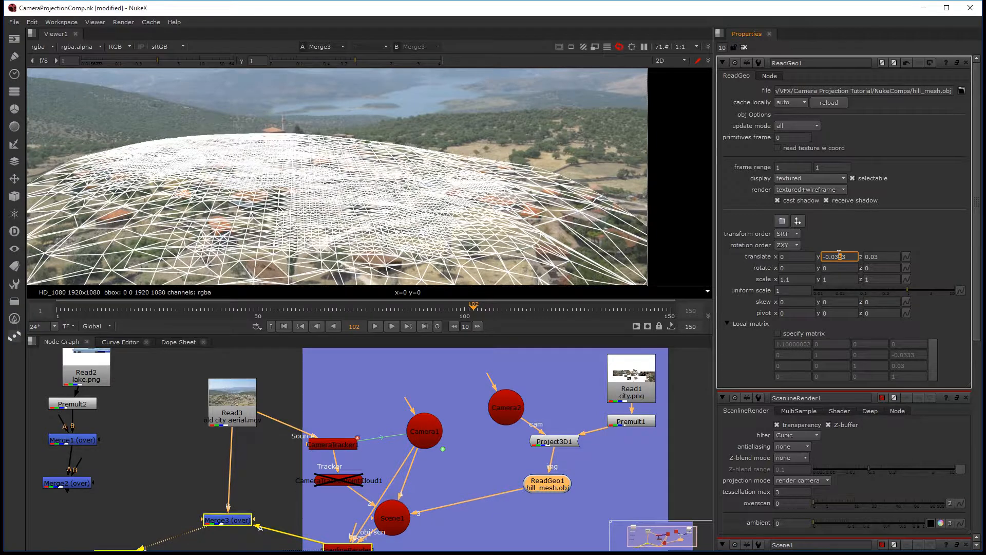
{"action": "key", "text": "Down"}
{"action": "key", "text": "Down"}
{"action": "key", "text": "Down"}
{"action": "key", "text": "Down"}
{"action": "key", "text": "Down"}
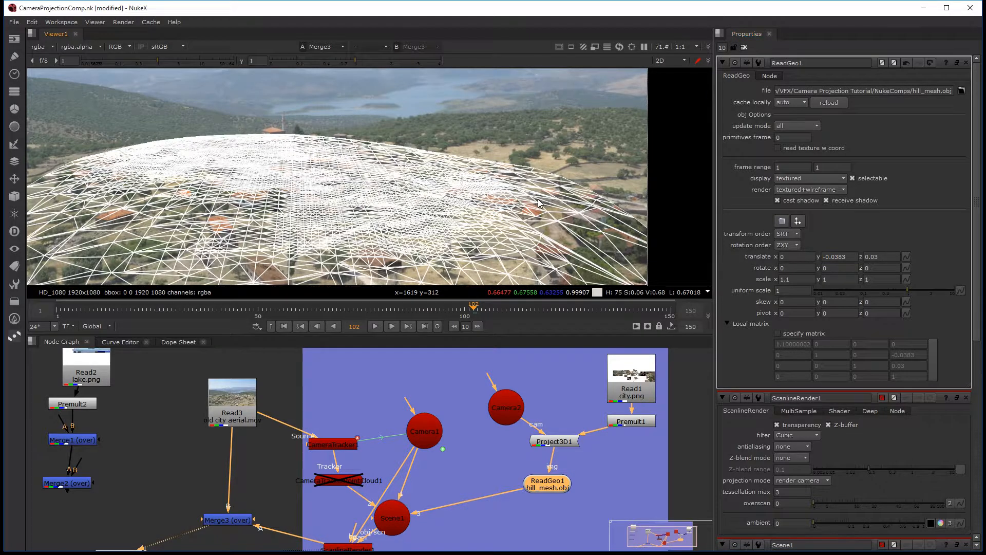
Step: Enlarge the viewer and set up a wipe that compares the 3D hill mesh with the Merge3 render
{"action": "key", "text": "space"}
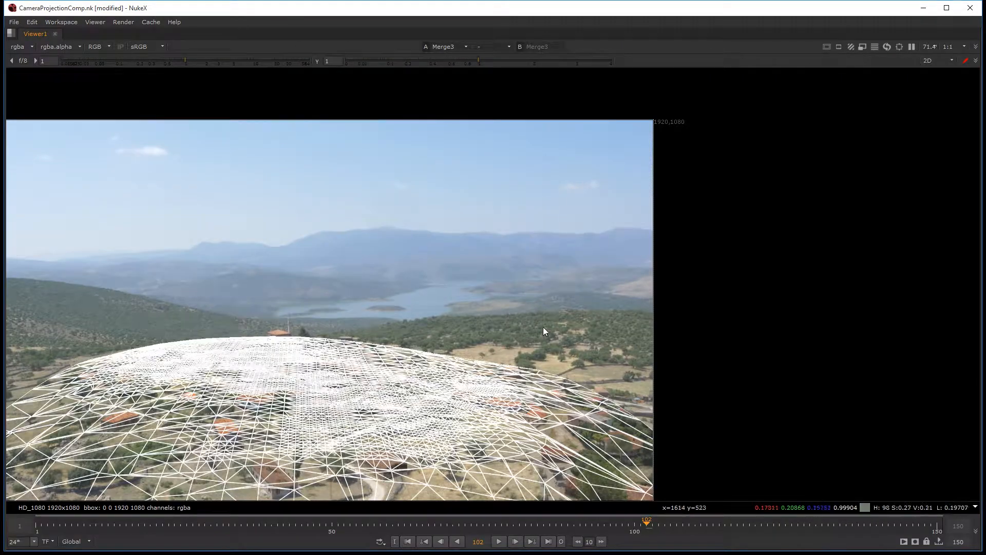
{"action": "middle_click_drag", "start_coordinate": [552, 319], "coordinate": [611, 213]}
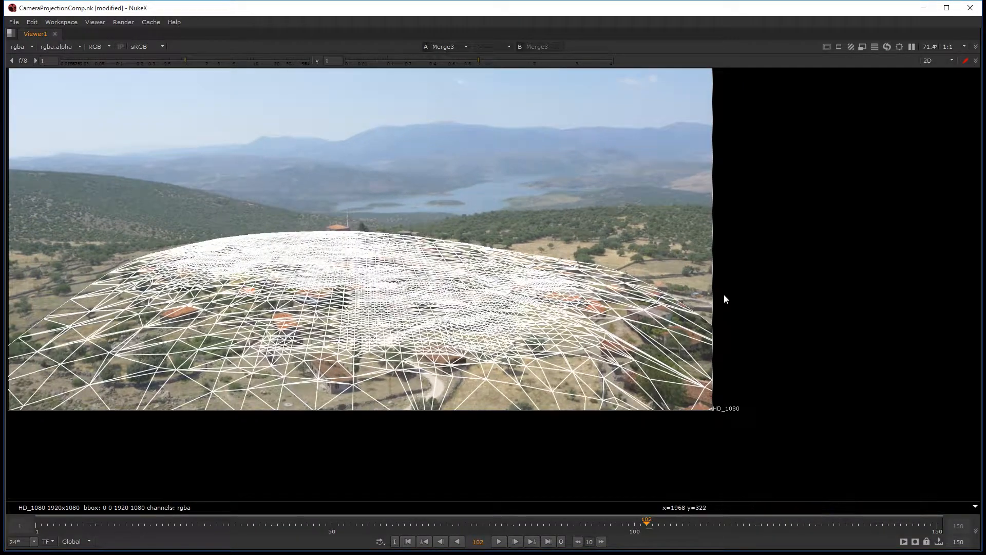
{"action": "key", "text": "Tab"}
{"action": "middle_click_drag", "start_coordinate": [606, 374], "coordinate": [645, 387]}
{"action": "left_click_drag", "start_coordinate": [565, 378], "coordinate": [529, 399], "text": "ctrl"}
{"action": "key", "text": "w"}
{"action": "key", "text": "w"}
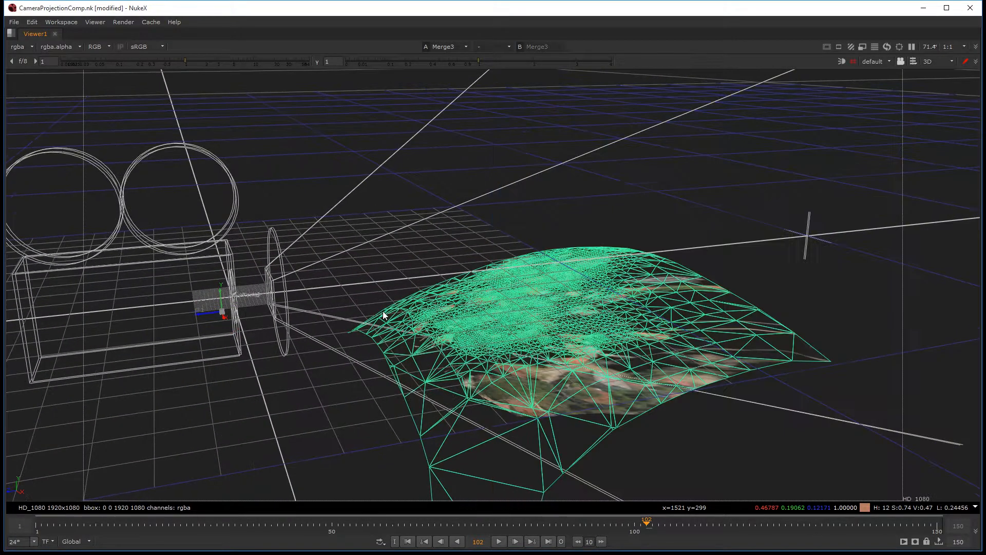
{"action": "key", "text": "w"}
{"action": "left_click_drag", "start_coordinate": [273, 319], "coordinate": [171, 317], "text": "ctrl"}
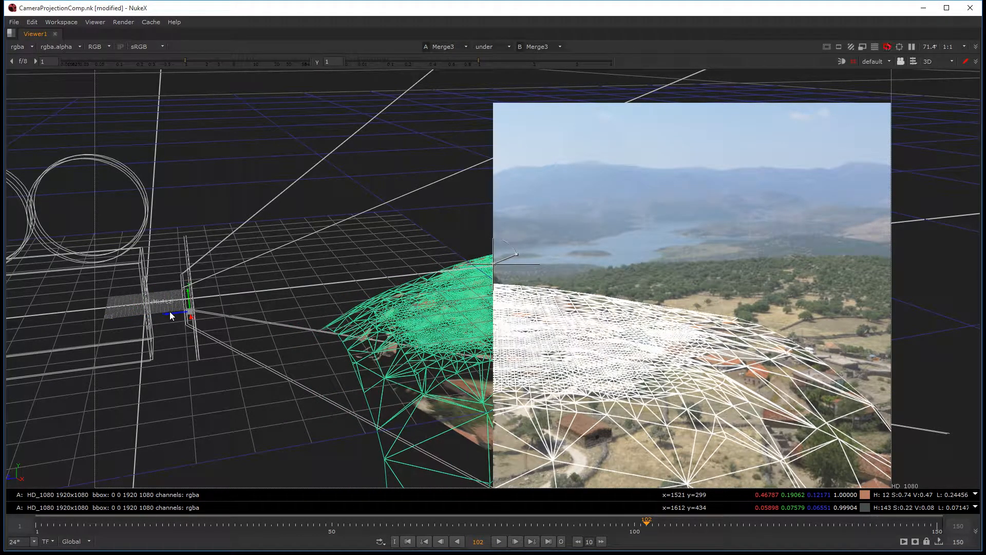
Step: Move the hill mesh to about 0.161 in z and check its wireframe against the plate at frame 74
{"action": "key", "text": "ctrl"}
{"action": "left_click_drag", "start_coordinate": [169, 311], "coordinate": [73, 327]}
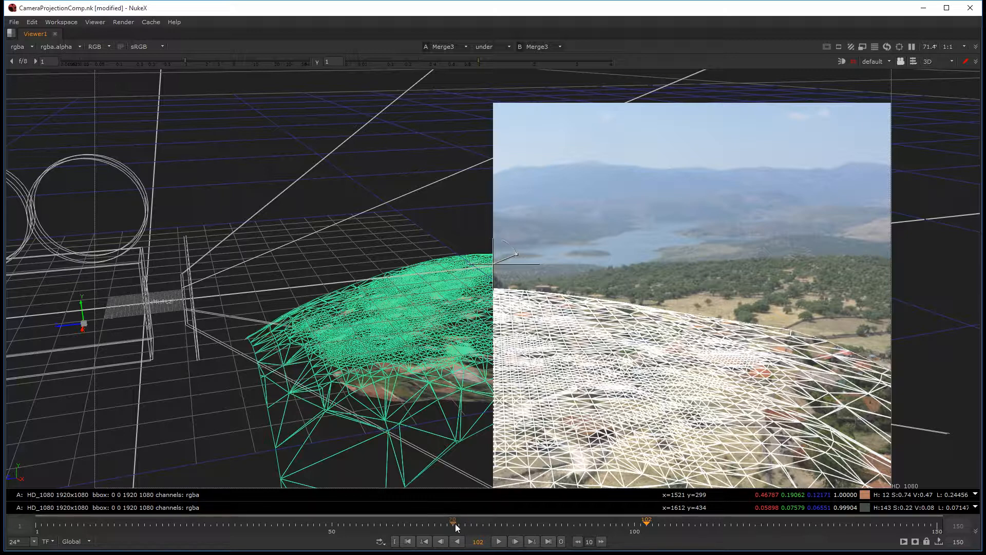
{"action": "left_click", "coordinate": [476, 527]}
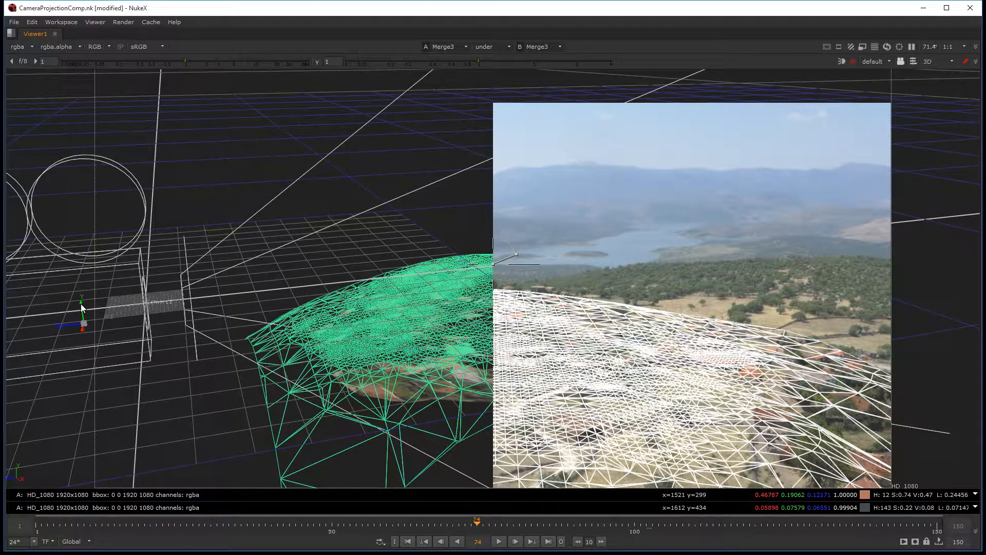
{"action": "key", "text": "ctrl"}
{"action": "key", "text": "Tab"}
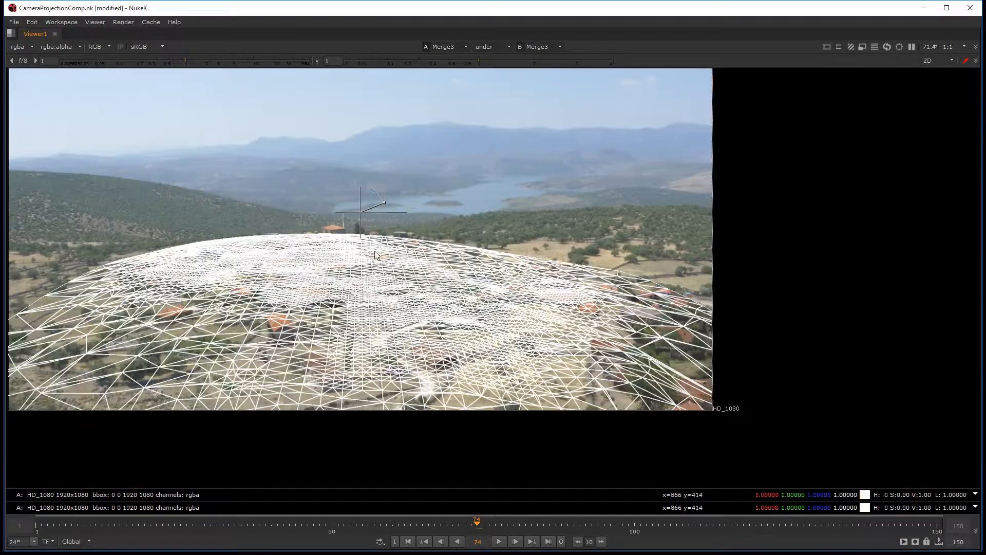
{"action": "key", "text": "space"}
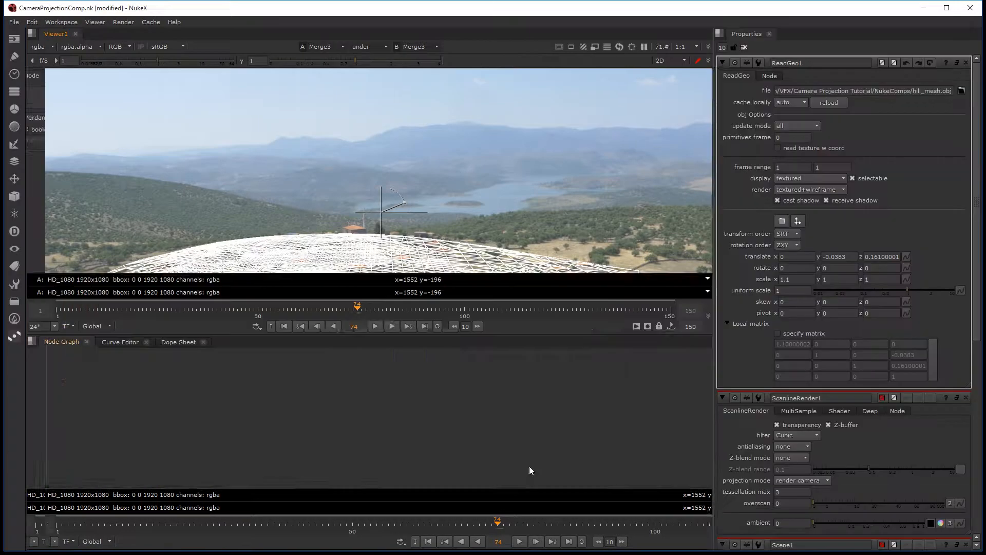
Step: Inspect the moved hill mesh in the 3D view and turn off the wipe comparison
{"action": "key", "text": "Tab"}
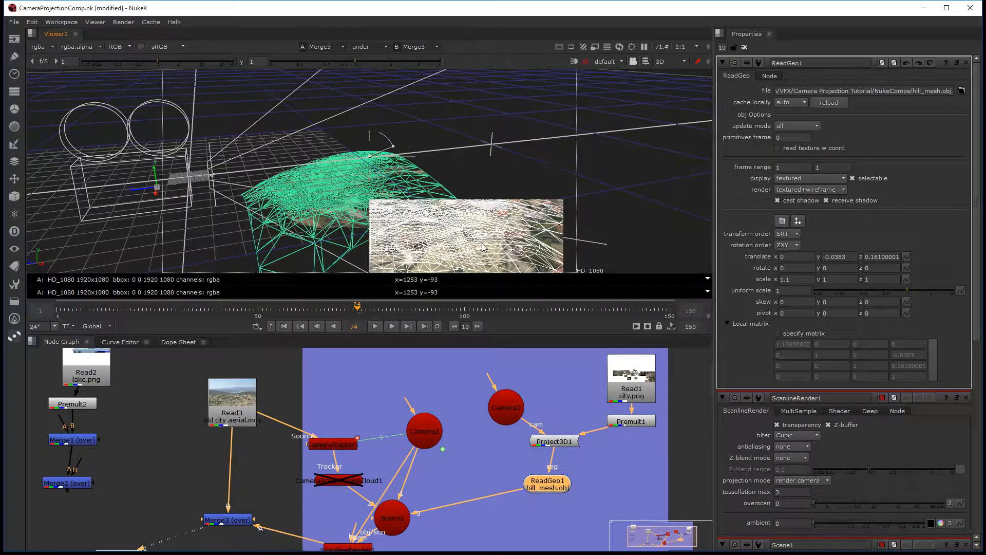
{"action": "left_click_drag", "start_coordinate": [486, 216], "coordinate": [468, 228], "text": "ctrl"}
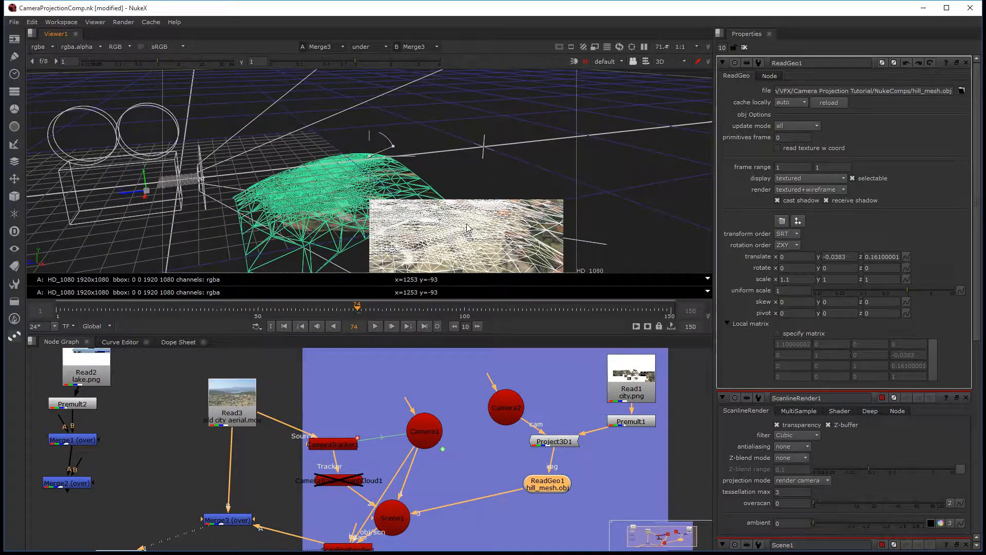
{"action": "left_click_drag", "start_coordinate": [496, 160], "coordinate": [439, 268], "text": "ctrl"}
{"action": "key", "text": "space"}
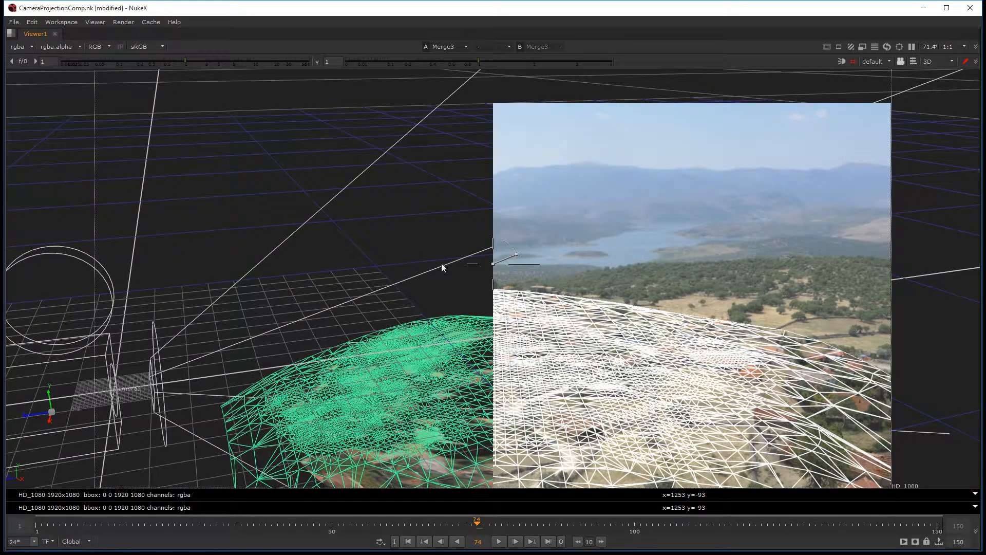
{"action": "key", "text": "w"}
{"action": "key", "text": "space"}
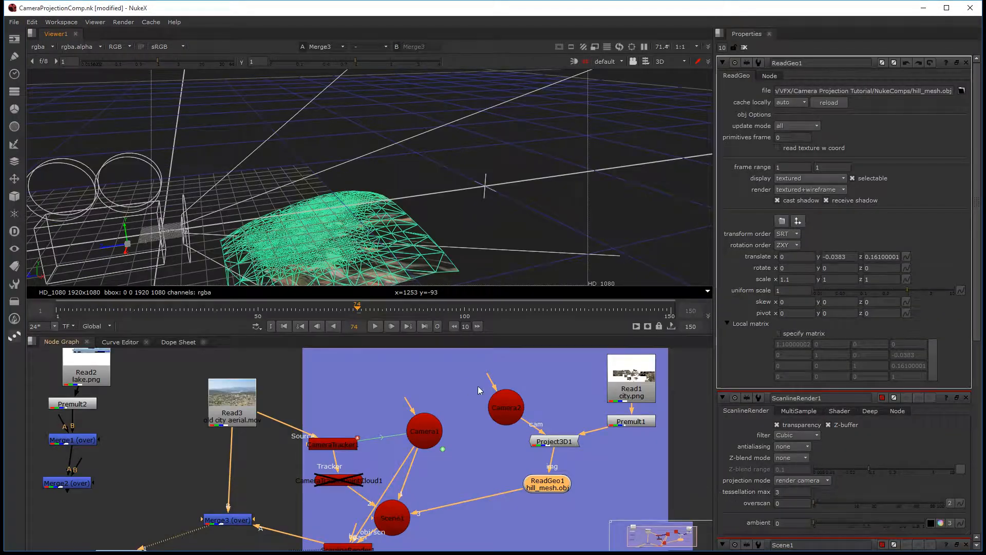
Step: Set ReadGeo1's z skew to 2
{"action": "scroll", "coordinate": [590, 398], "scroll_direction": "up", "scroll_amount": 2}
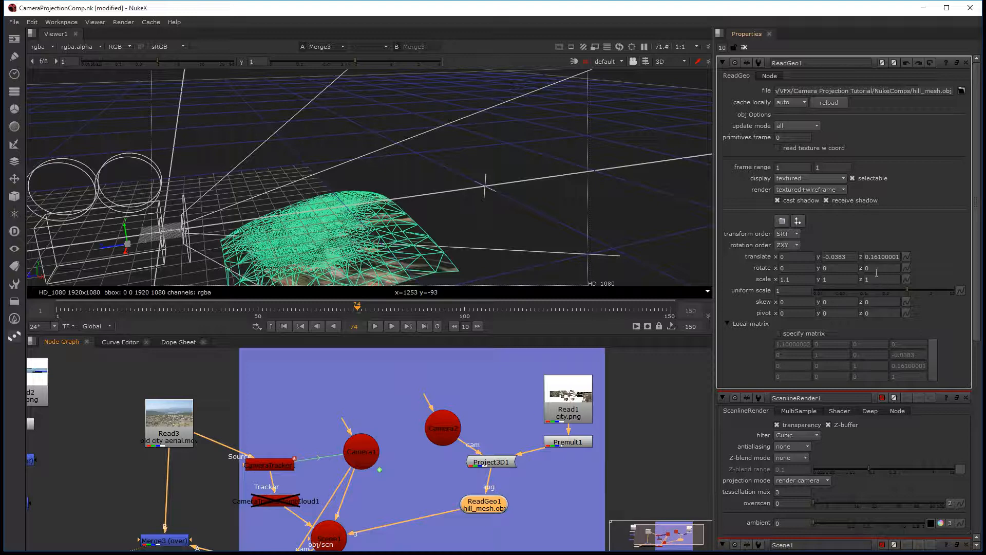
{"action": "left_click", "coordinate": [866, 303]}
{"action": "key", "text": "Up"}
{"action": "key", "text": "Up"}
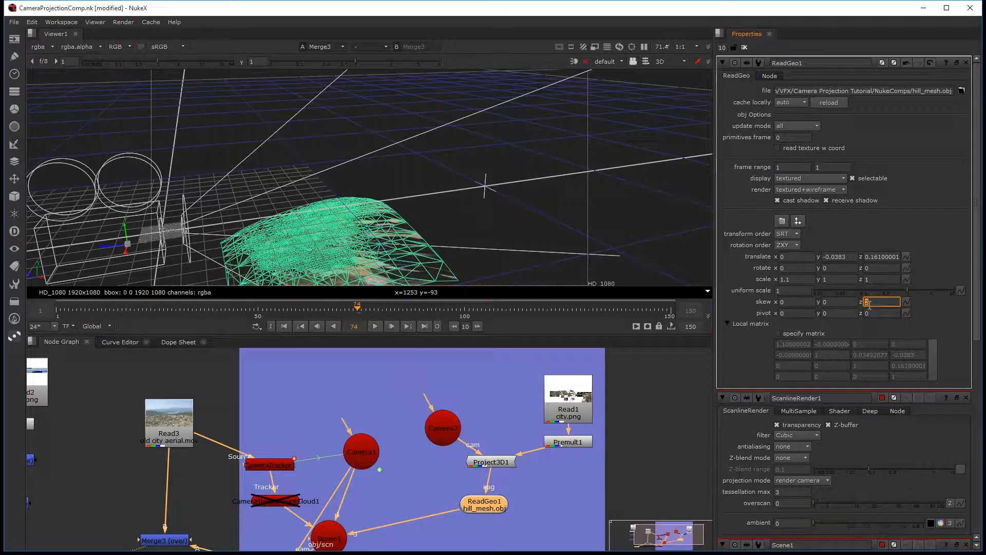
Step: Reselect the hill mesh in the 3D view, raise it to about -0.024 in y, and compare its wireframe with the plate
{"action": "middle_click_drag", "start_coordinate": [418, 218], "coordinate": [395, 213], "text": "alt"}
{"action": "right_click", "coordinate": [395, 213]}
{"action": "left_click", "coordinate": [369, 208]}
{"action": "left_click_drag", "start_coordinate": [364, 198], "coordinate": [371, 172], "text": "alt"}
{"action": "right_click", "coordinate": [371, 167]}
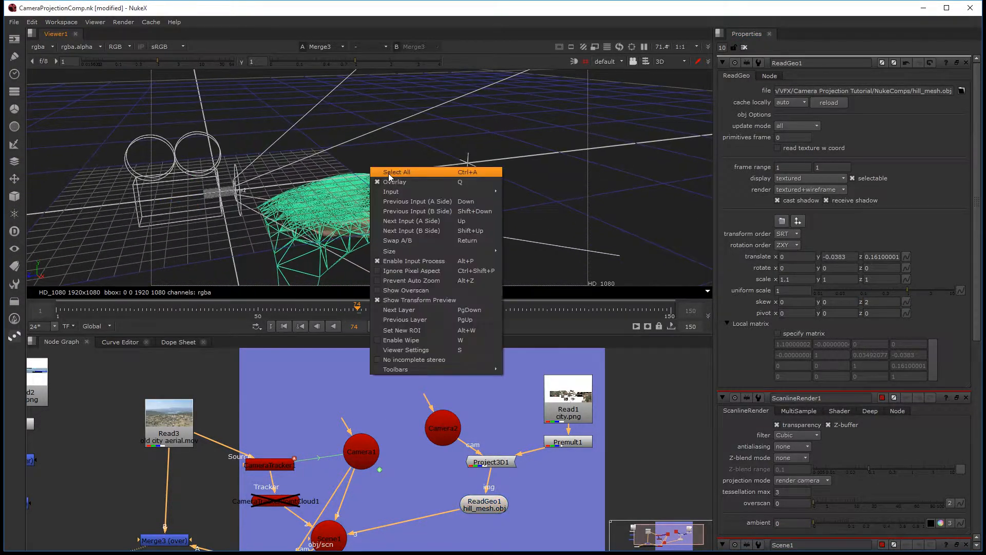
{"action": "left_click", "coordinate": [331, 206]}
{"action": "left_click", "coordinate": [331, 206]}
{"action": "left_click_drag", "start_coordinate": [191, 188], "coordinate": [192, 186]}
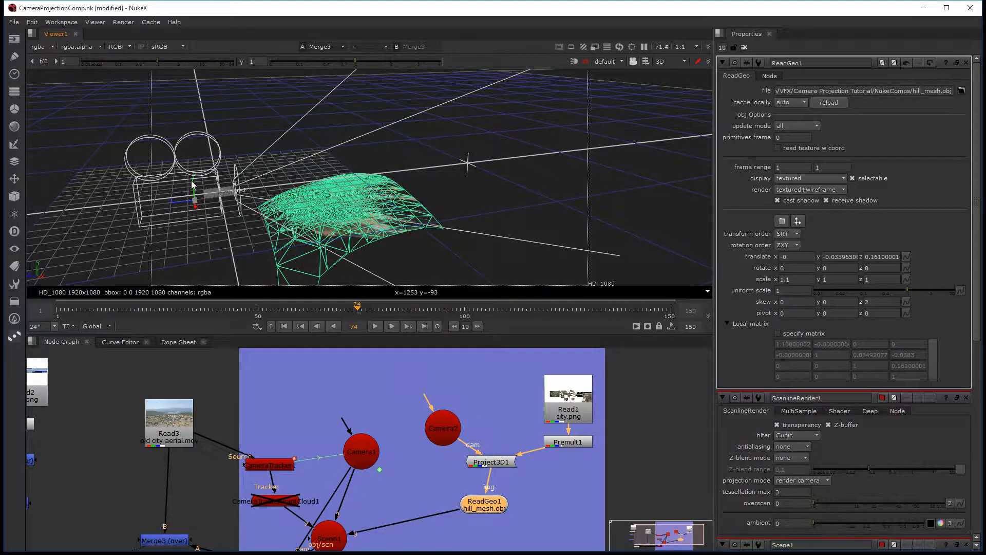
{"action": "key", "text": "Tab"}
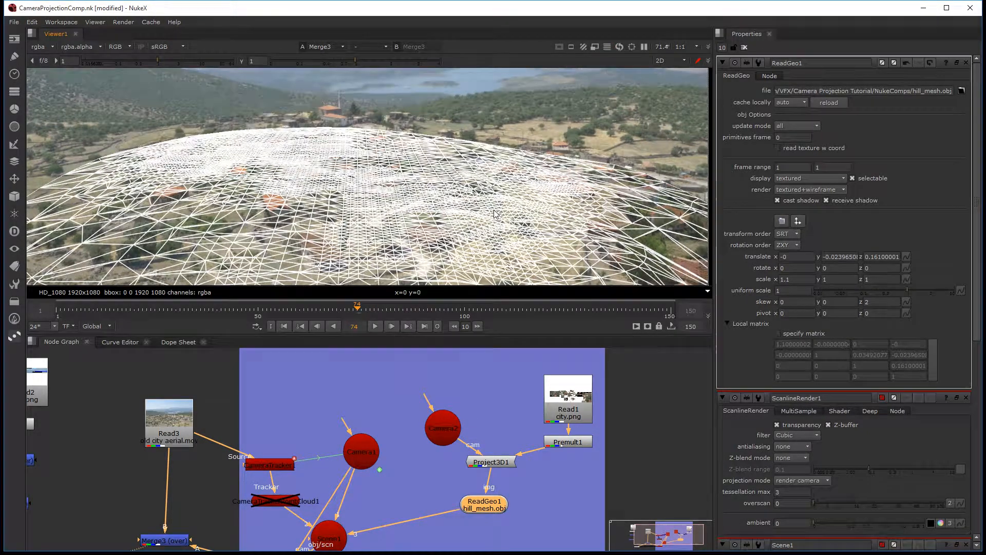
Step: Set ReadGeo1's render mode to textured, without the wireframe
{"action": "key", "text": "f"}
{"action": "scroll", "coordinate": [582, 221], "scroll_direction": "up", "scroll_amount": 4}
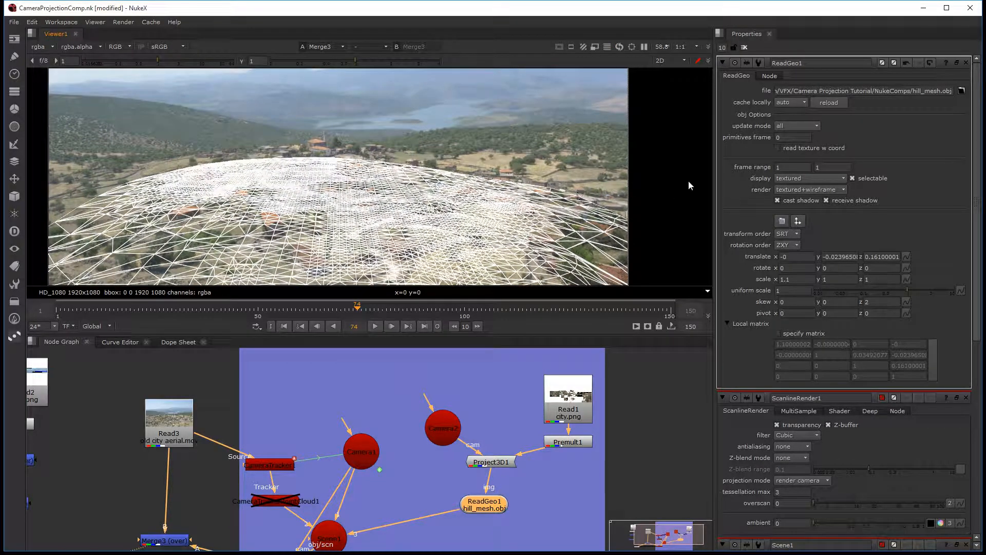
{"action": "left_click", "coordinate": [797, 190]}
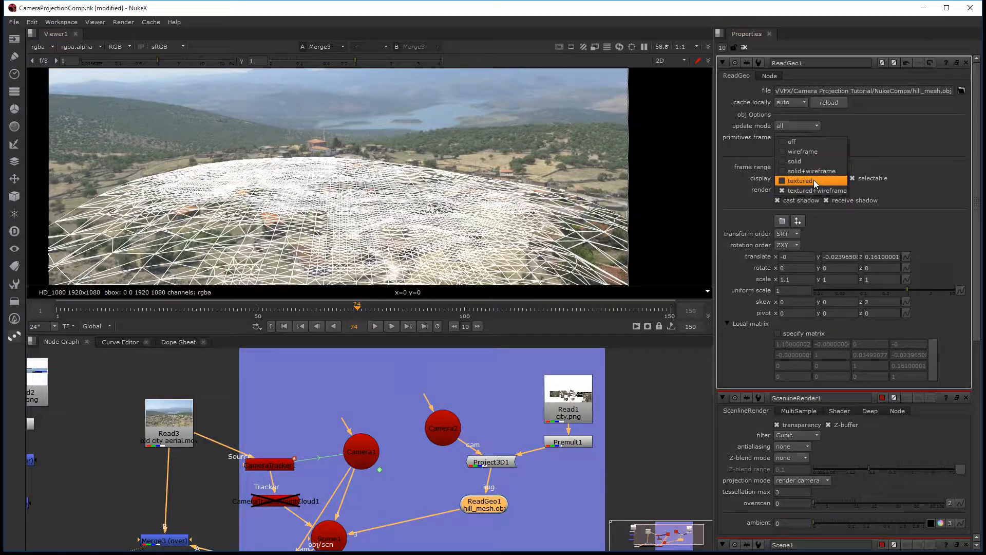
{"action": "left_click", "coordinate": [814, 179]}
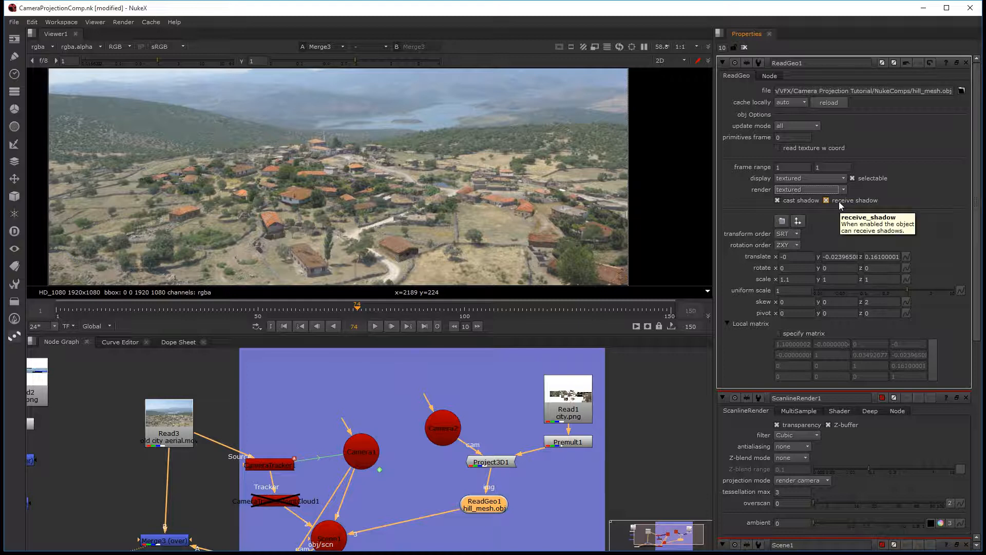
{"action": "left_click", "coordinate": [765, 78]}
{"action": "left_click", "coordinate": [740, 77]}
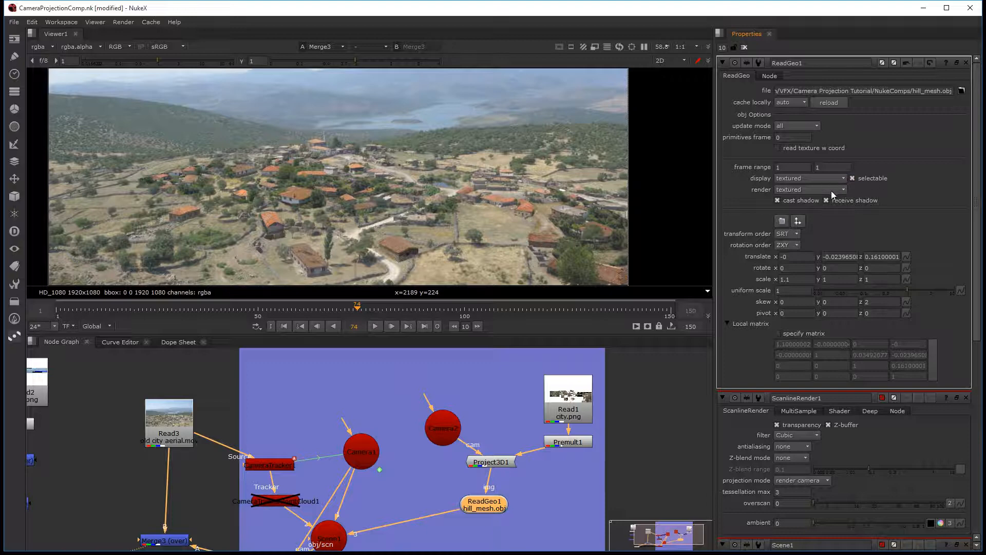
Step: Try the smooth Z-blend mode with a range of 0.46 on ScanlineRender1, and restore the mode to none
{"action": "middle_click_drag", "start_coordinate": [298, 534], "coordinate": [318, 424]}
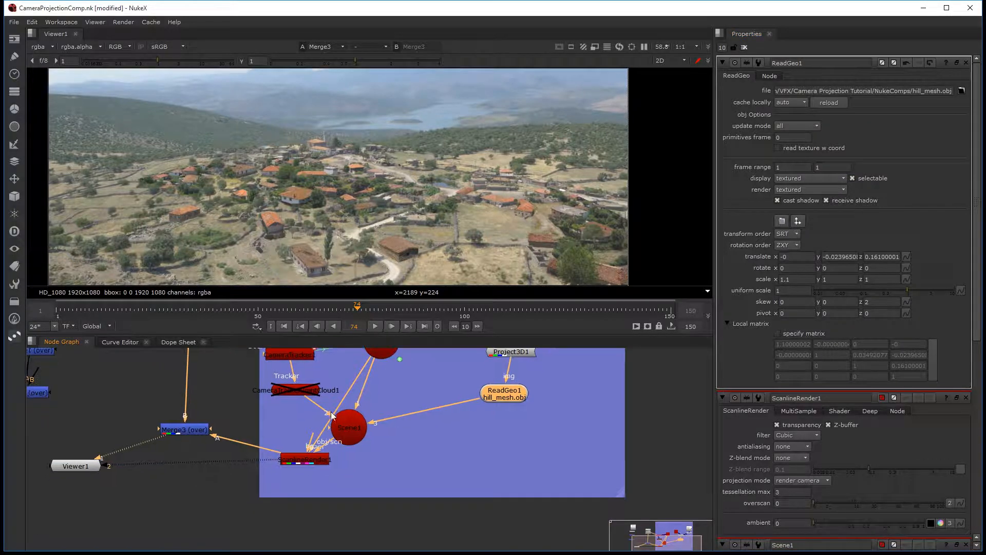
{"action": "left_click", "coordinate": [314, 459]}
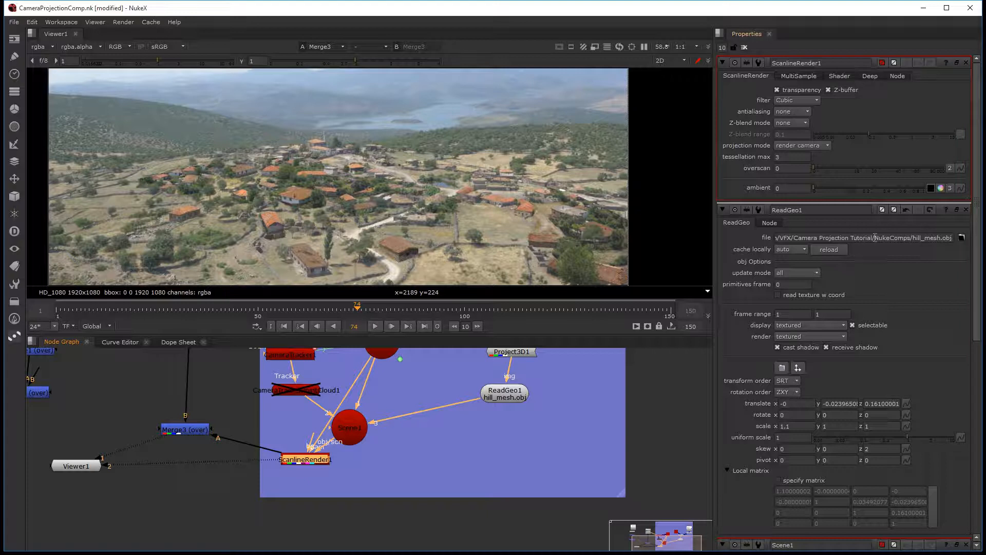
{"action": "left_click", "coordinate": [802, 112]}
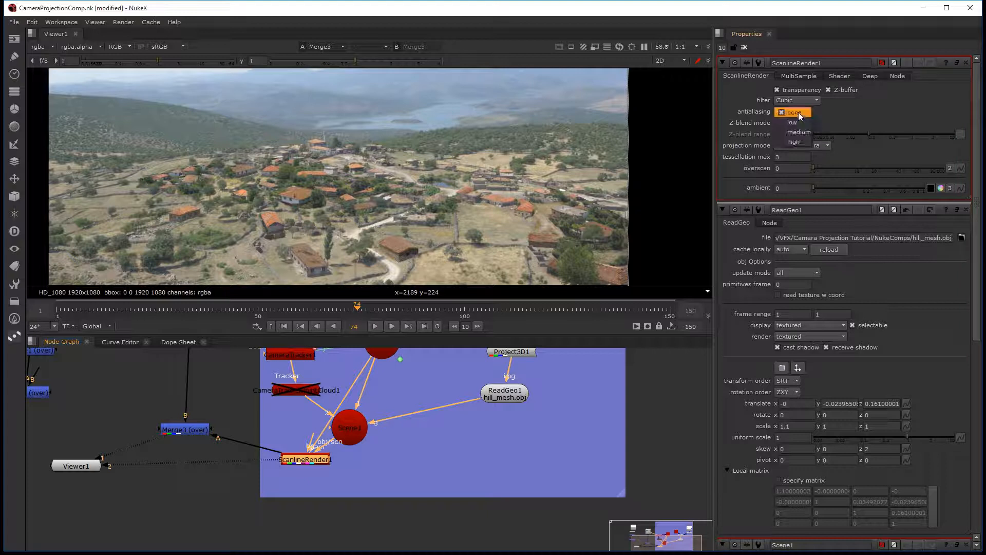
{"action": "left_click", "coordinate": [841, 119]}
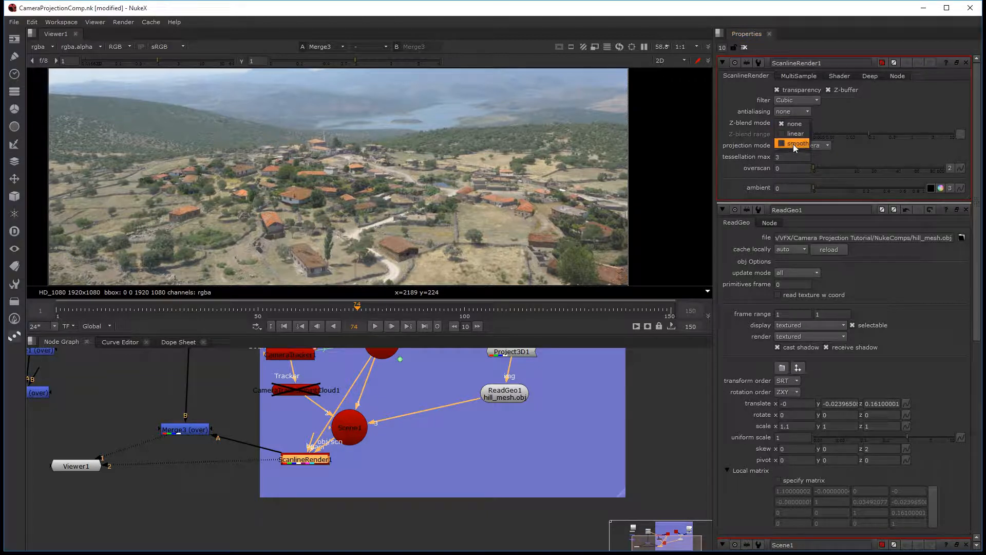
{"action": "left_click", "coordinate": [795, 142]}
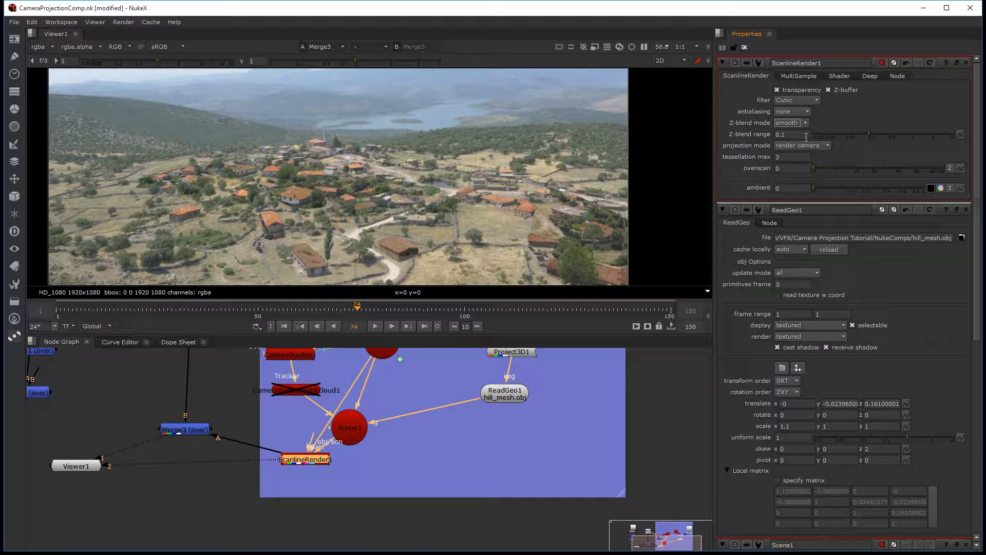
{"action": "left_click_drag", "start_coordinate": [872, 138], "coordinate": [897, 134]}
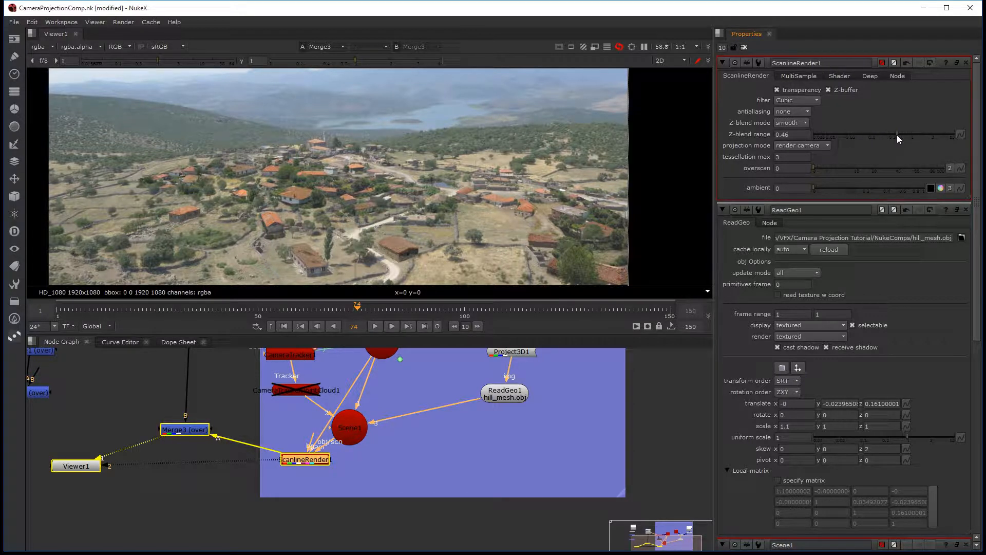
{"action": "left_click", "coordinate": [794, 104]}
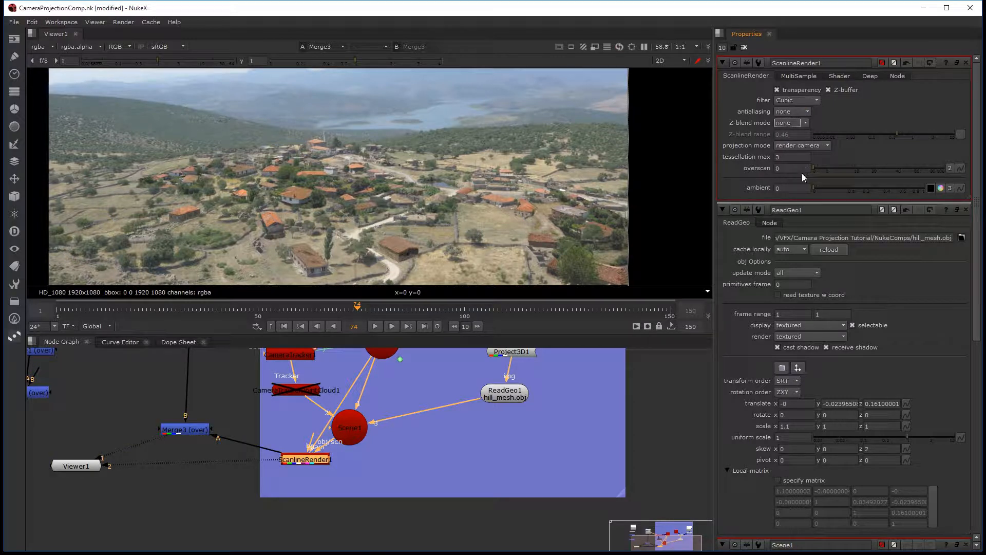
Step: Set ScanlineRender1's tessellation max to 8, filter to Mitchell and antialiasing to high
{"action": "left_click", "coordinate": [777, 157]}
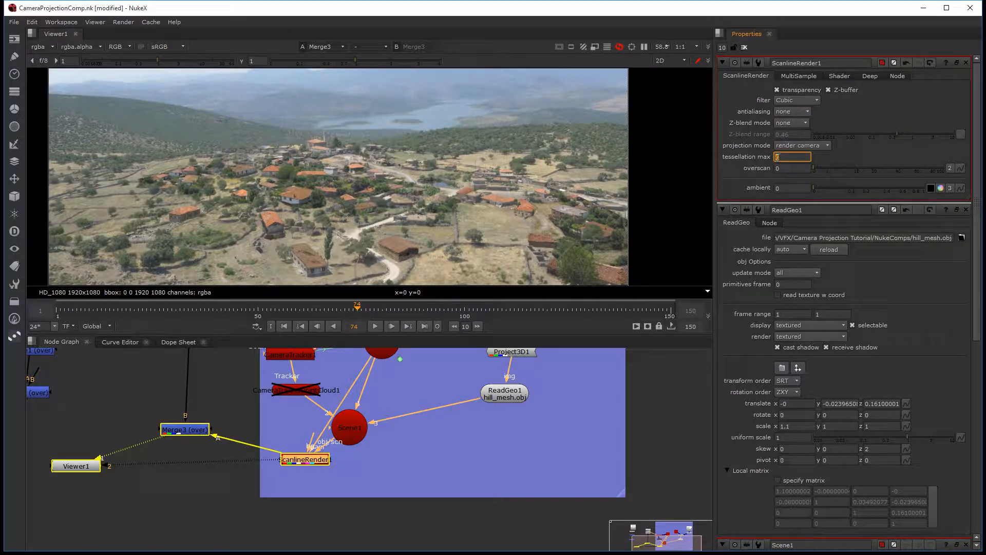
{"action": "type", "text": "6"}
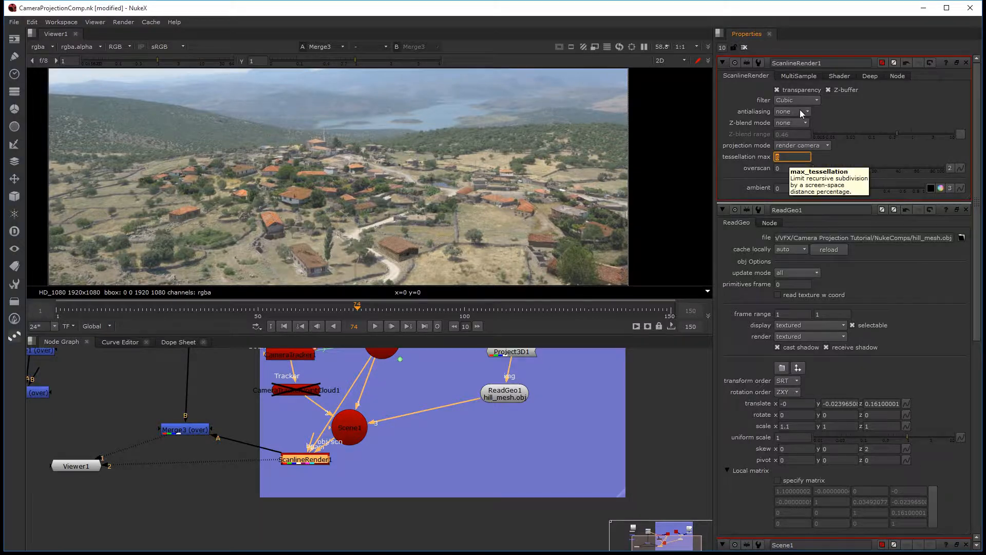
{"action": "left_click", "coordinate": [810, 103]}
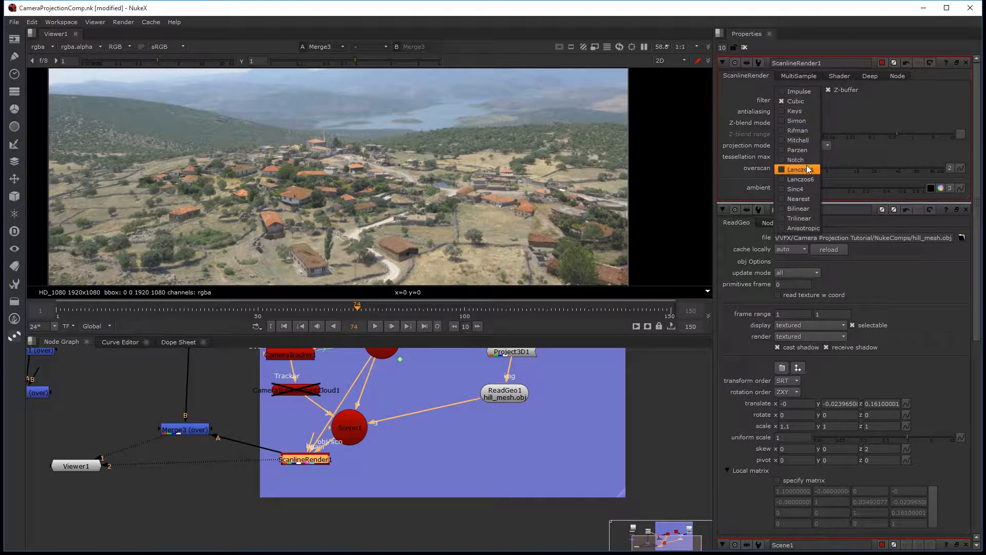
{"action": "left_click", "coordinate": [802, 140]}
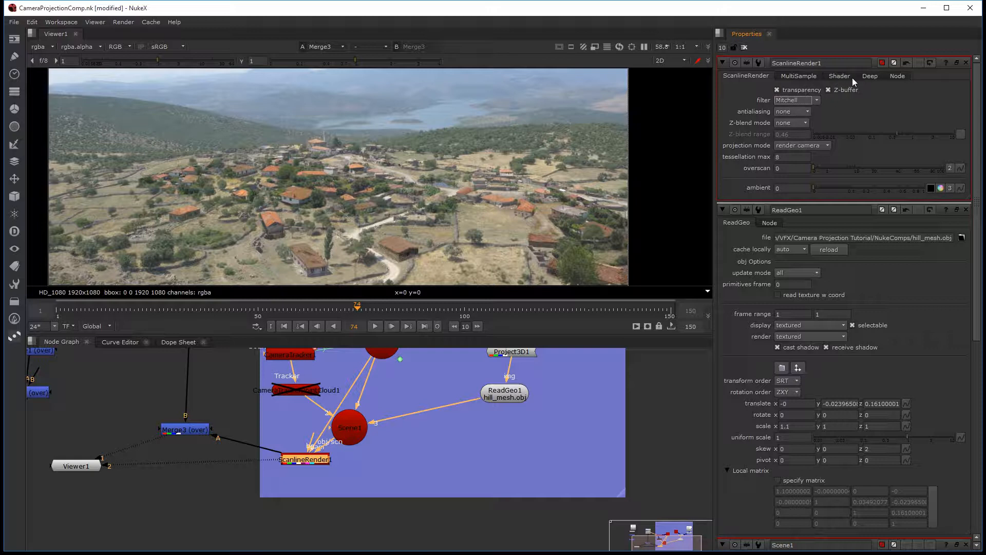
{"action": "left_click", "coordinate": [793, 112]}
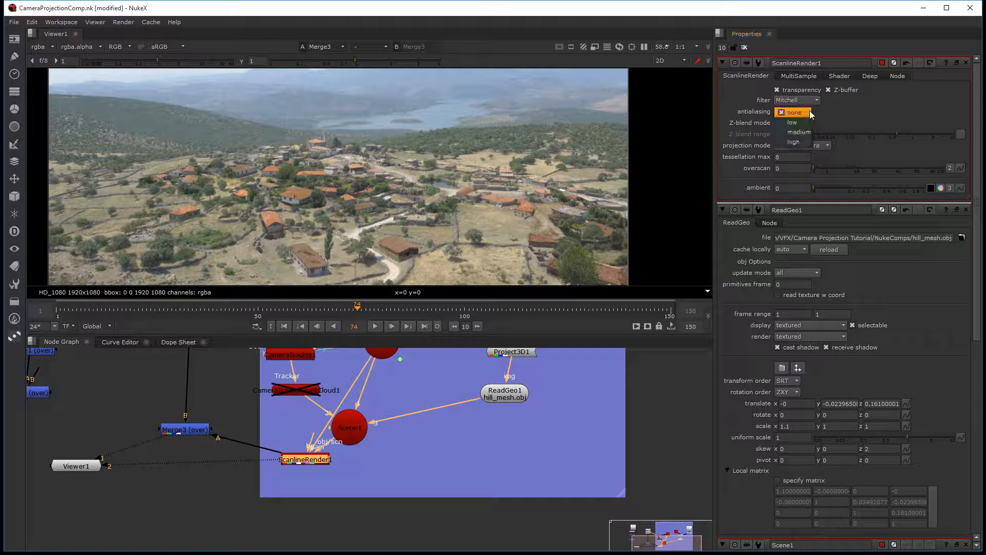
{"action": "left_click", "coordinate": [802, 143]}
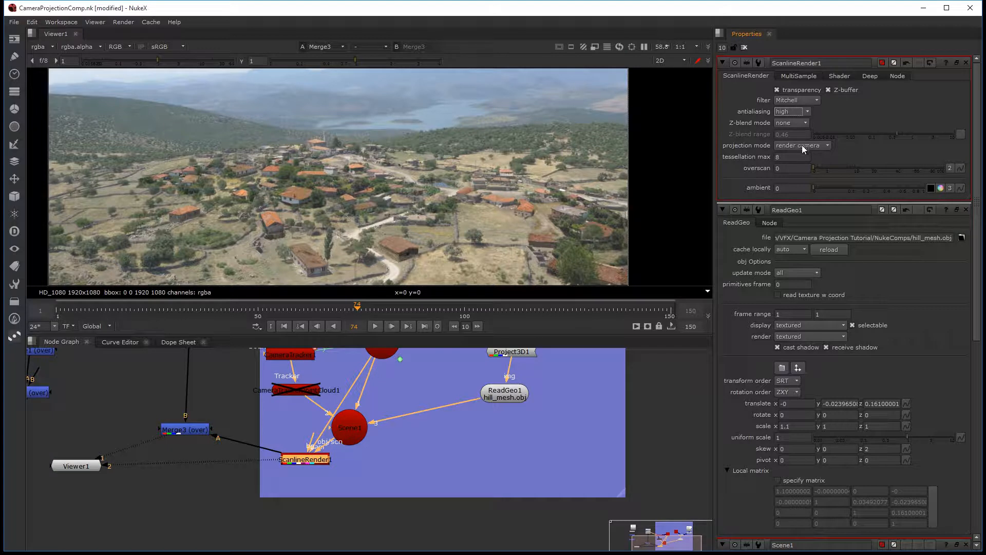
{"action": "left_click", "coordinate": [793, 124]}
{"action": "left_click", "coordinate": [820, 123]}
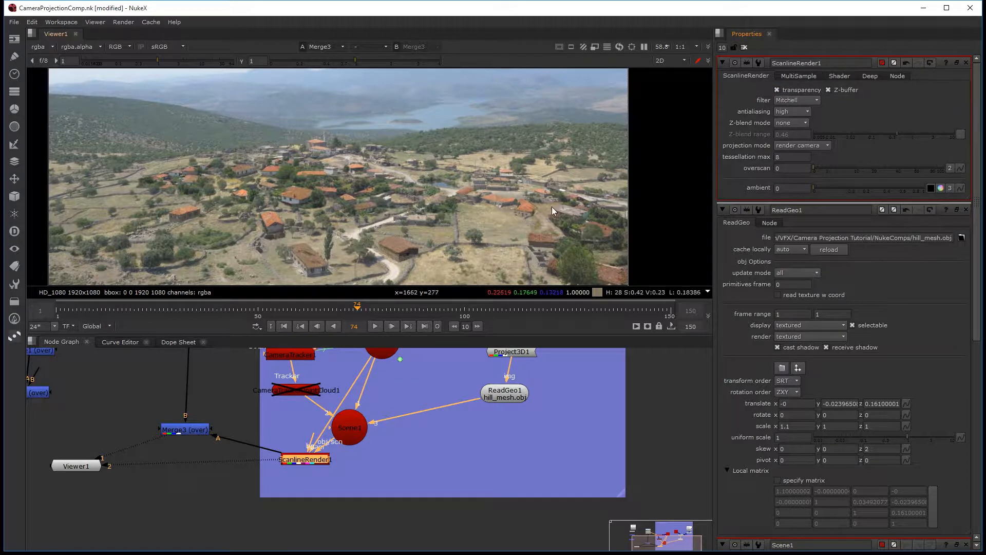
Step: Check the merged composite's edges at frames 52 and 20, and add a Transform node after Merge3
{"action": "key", "text": "space"}
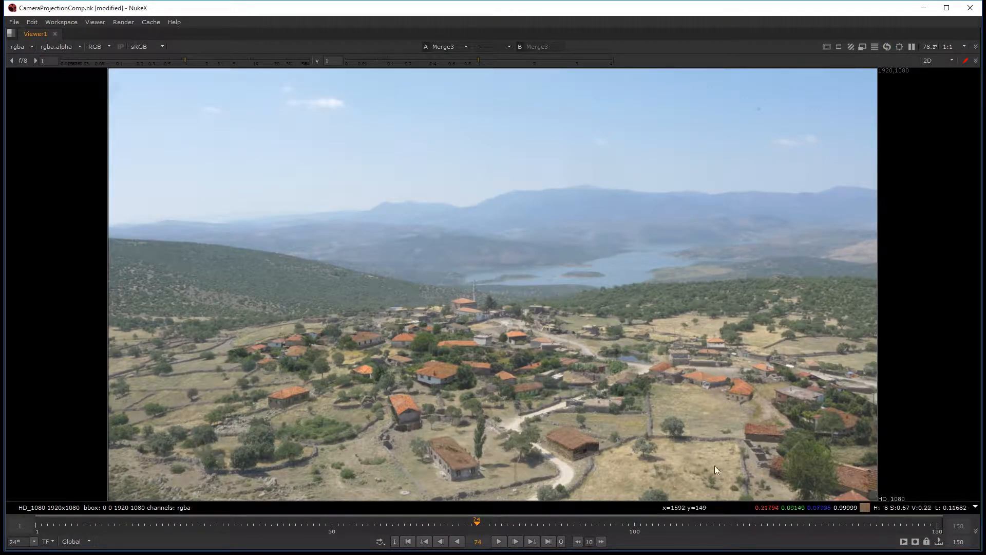
{"action": "left_click_drag", "start_coordinate": [586, 526], "coordinate": [710, 525]}
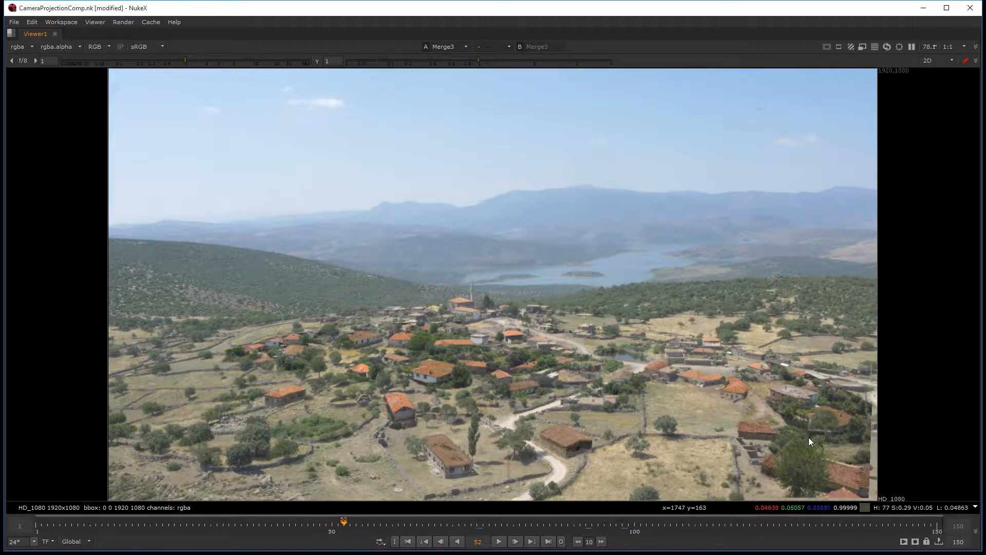
{"action": "left_click", "coordinate": [150, 523]}
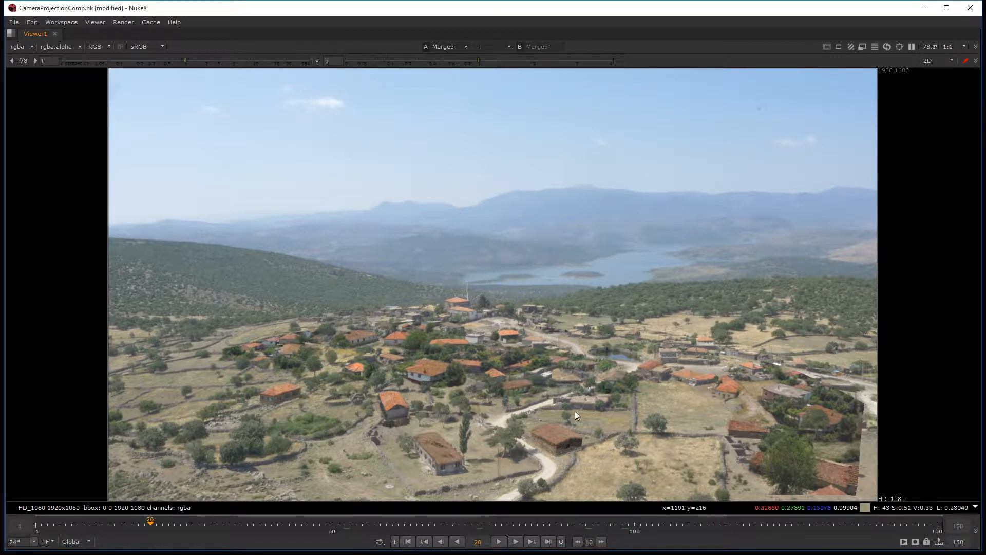
{"action": "key", "text": "space"}
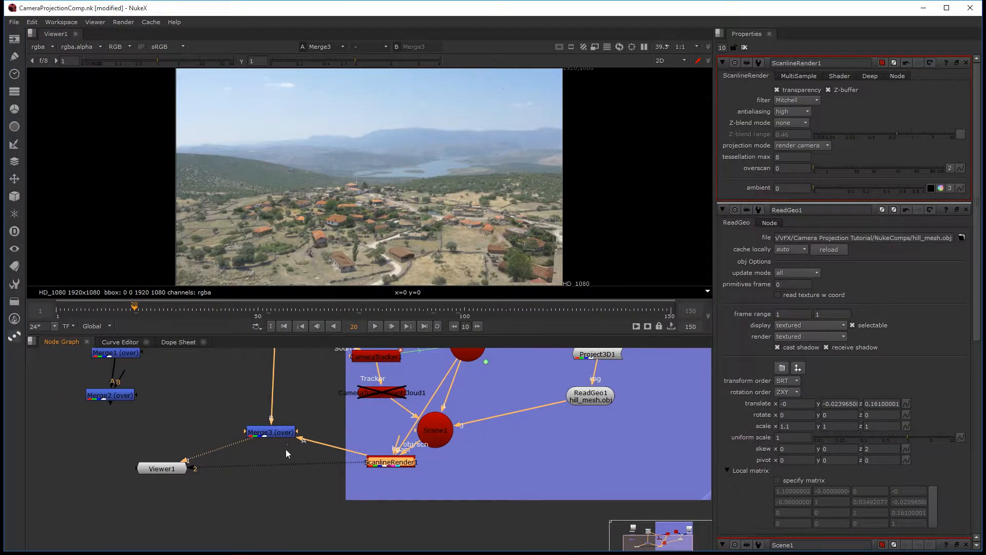
{"action": "left_click_drag", "start_coordinate": [149, 468], "coordinate": [89, 544]}
{"action": "left_click_drag", "start_coordinate": [268, 434], "coordinate": [189, 475]}
{"action": "key", "text": "t"}
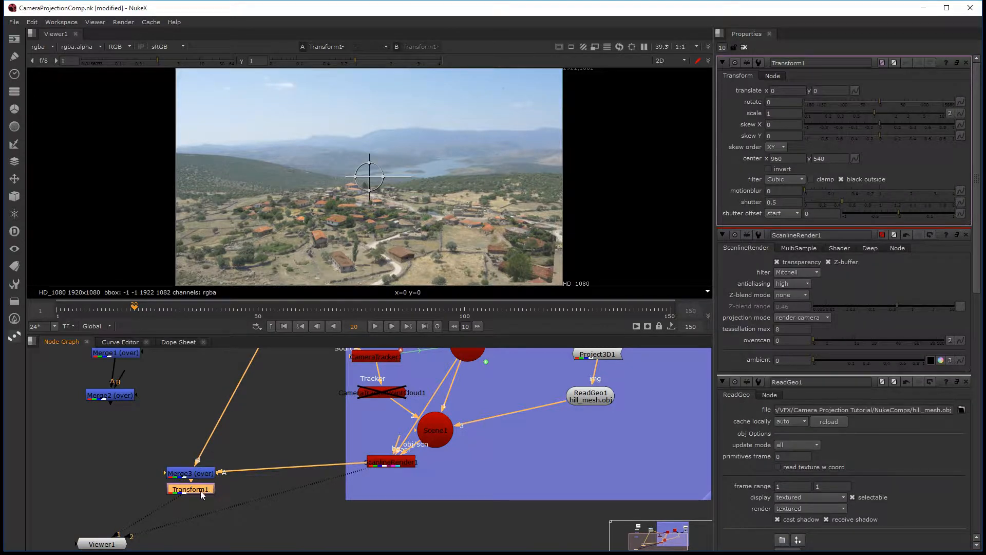
{"action": "scroll", "coordinate": [180, 500], "scroll_direction": "down", "scroll_amount": 2}
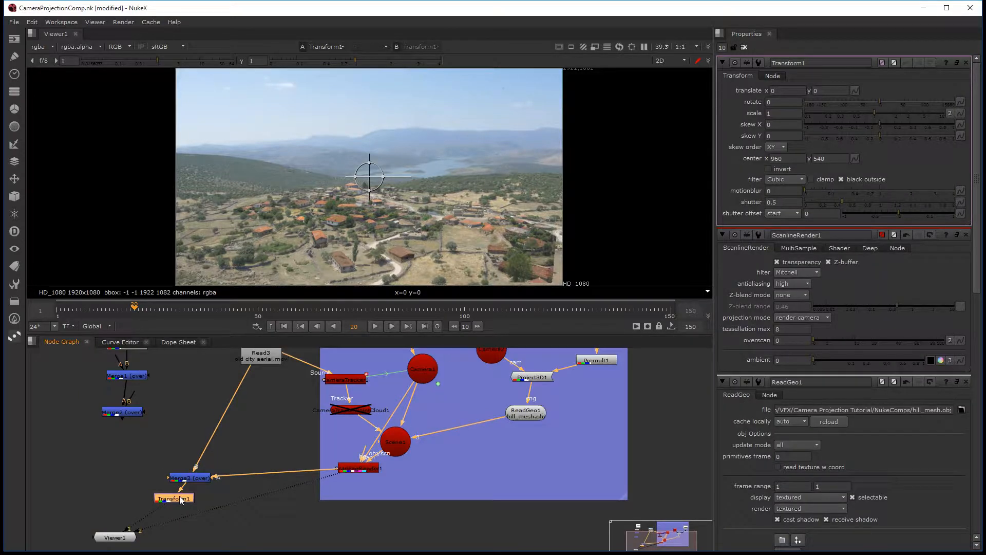
Step: Set Transform1's scale to 1.1 to enlarge the merged image
{"action": "left_click", "coordinate": [778, 114]}
{"action": "type", "text": ".1"}
{"action": "key", "text": "Return"}
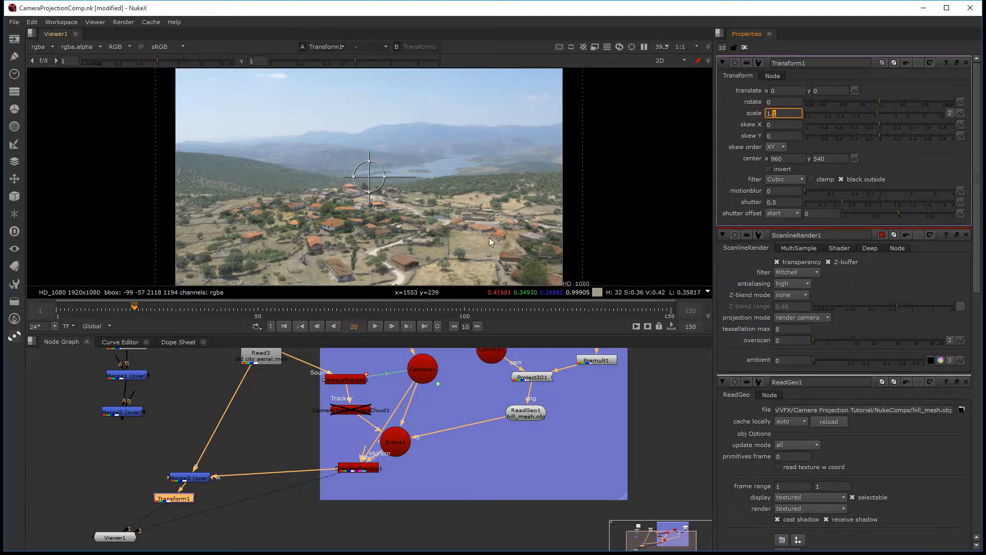
{"action": "key", "text": "ctrl+z"}
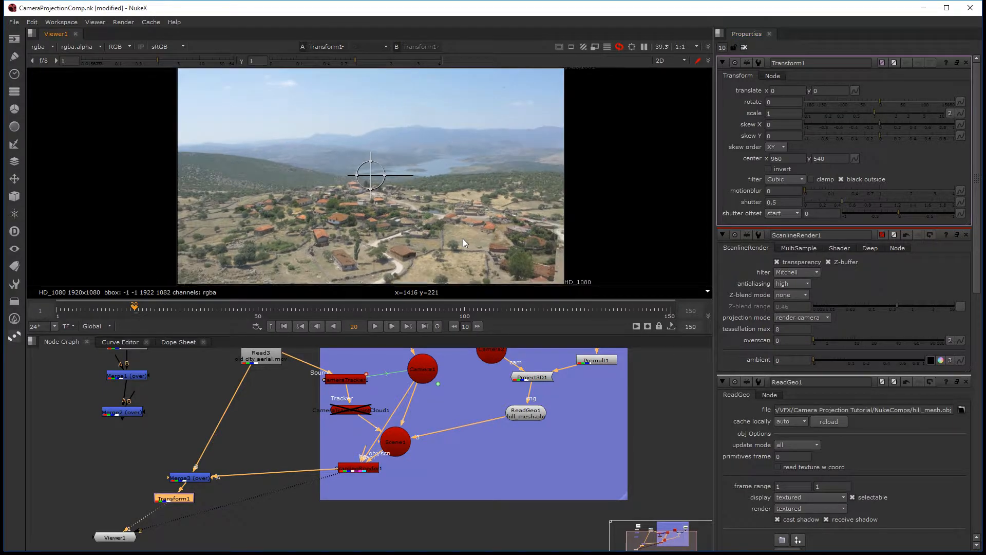
{"action": "left_click", "coordinate": [779, 114]}
{"action": "type", "text": ".1"}
{"action": "key", "text": "Return"}
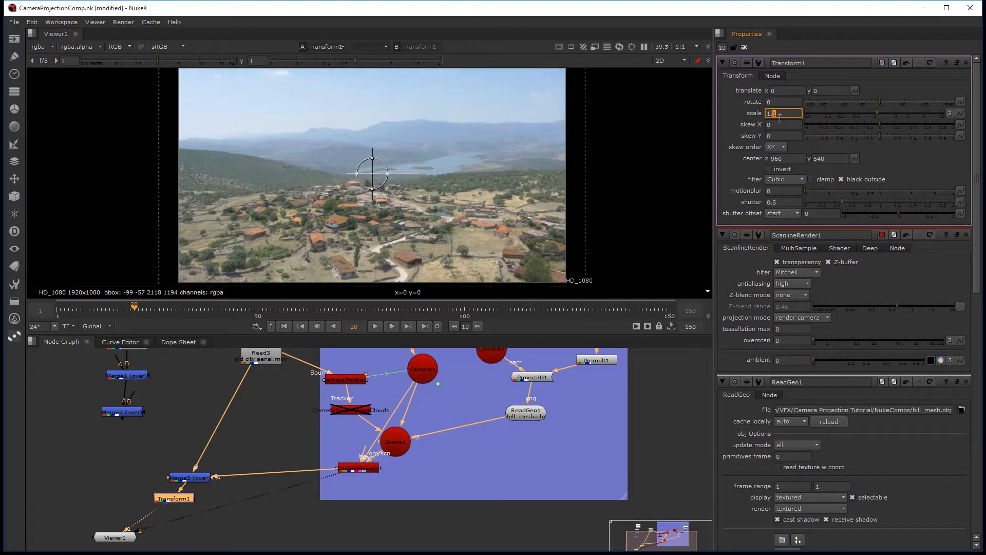
Step: Examine the enlarged composite at full view on several frames, including 110, 42 and 76
{"action": "key", "text": "space"}
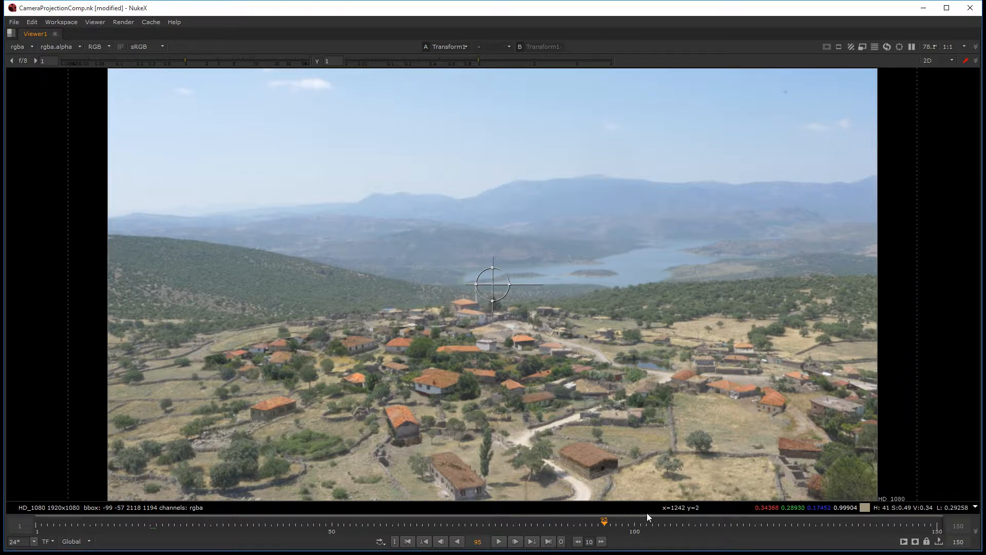
{"action": "left_click", "coordinate": [696, 524]}
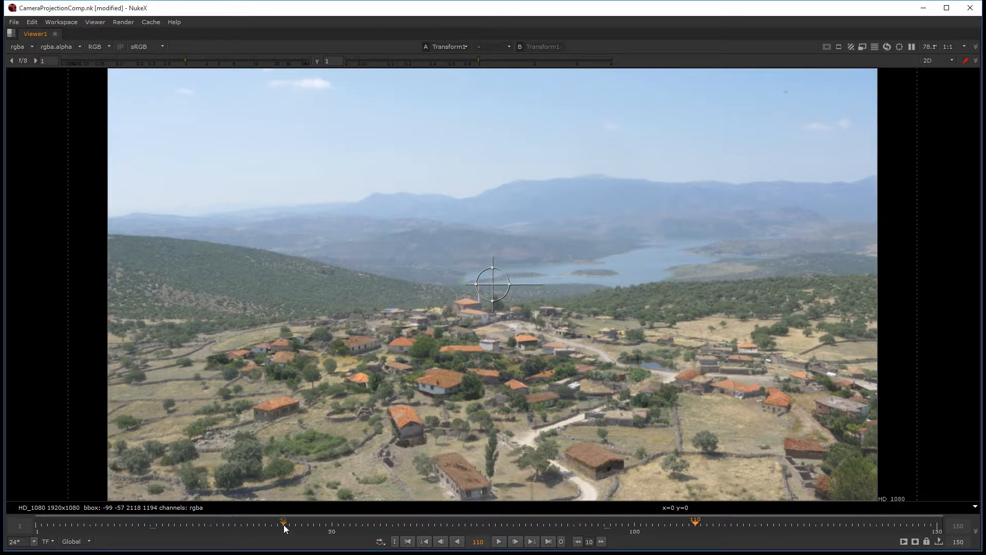
{"action": "left_click", "coordinate": [283, 524]}
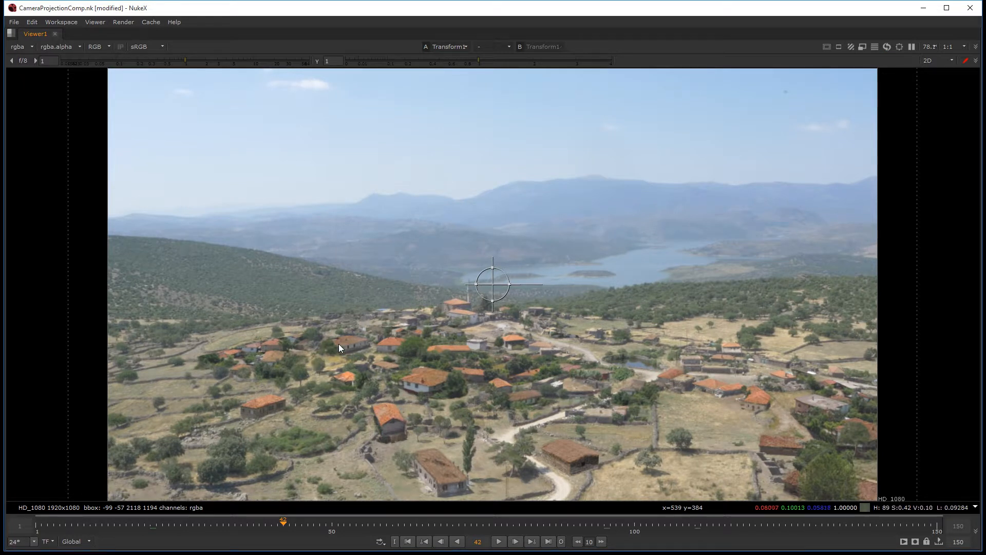
{"action": "left_click", "coordinate": [170, 522]}
{"action": "left_click", "coordinate": [107, 525]}
{"action": "left_click", "coordinate": [490, 524]}
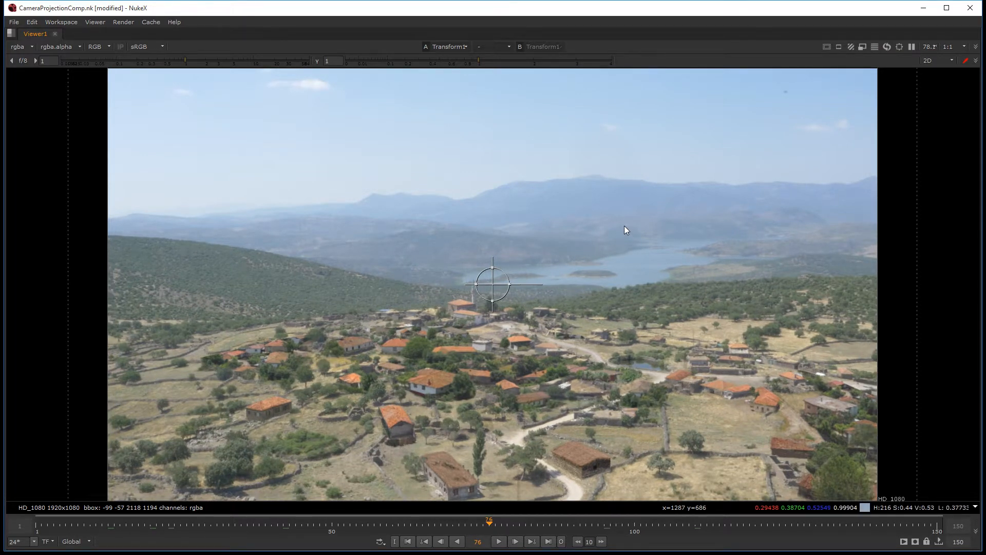
{"action": "key", "text": "space"}
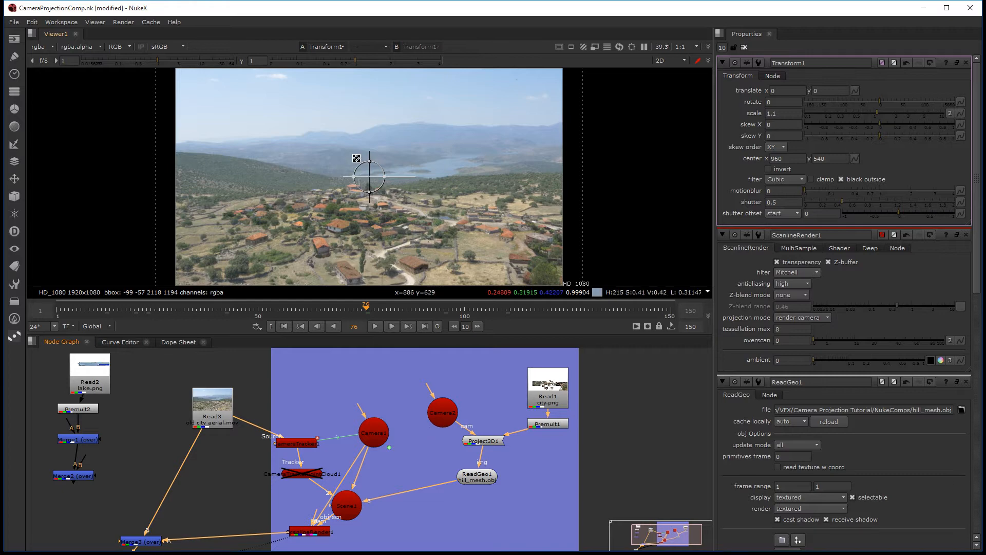
{"action": "key", "text": "space"}
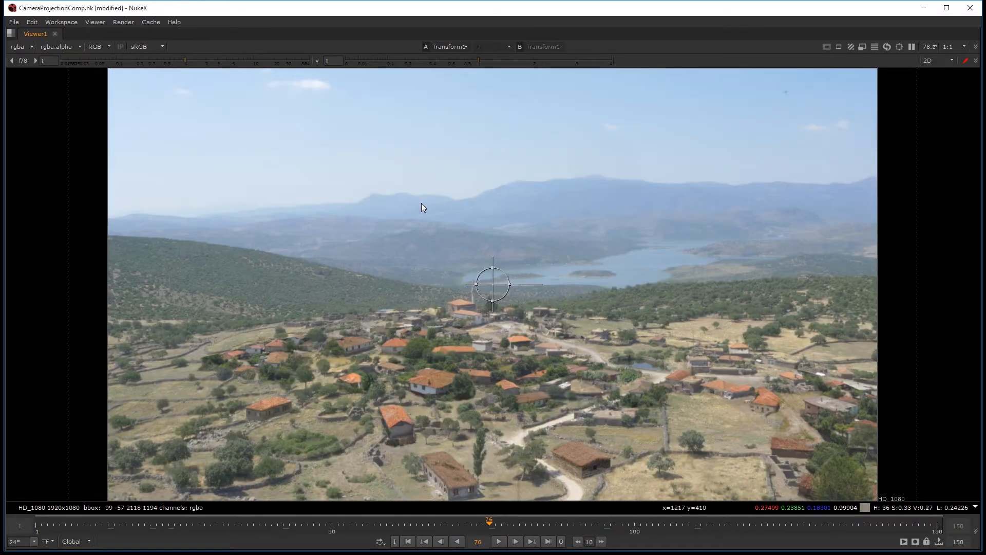
Step: Examine the projected hill mesh and the camera from the side in the 3D view
{"action": "key", "text": "space"}
{"action": "key", "text": "Tab"}
{"action": "key", "text": "Tab"}
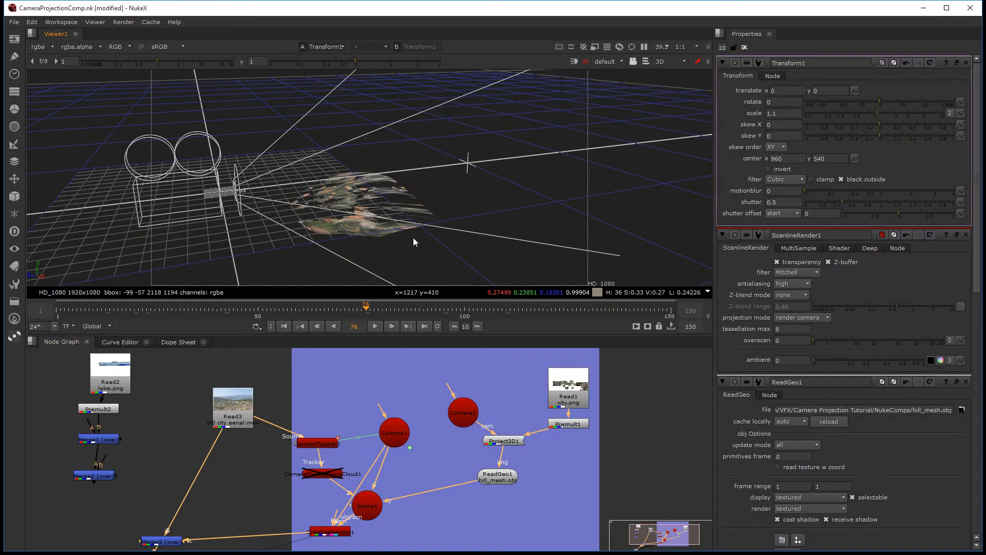
{"action": "left_click_drag", "start_coordinate": [402, 210], "coordinate": [491, 183], "text": "ctrl"}
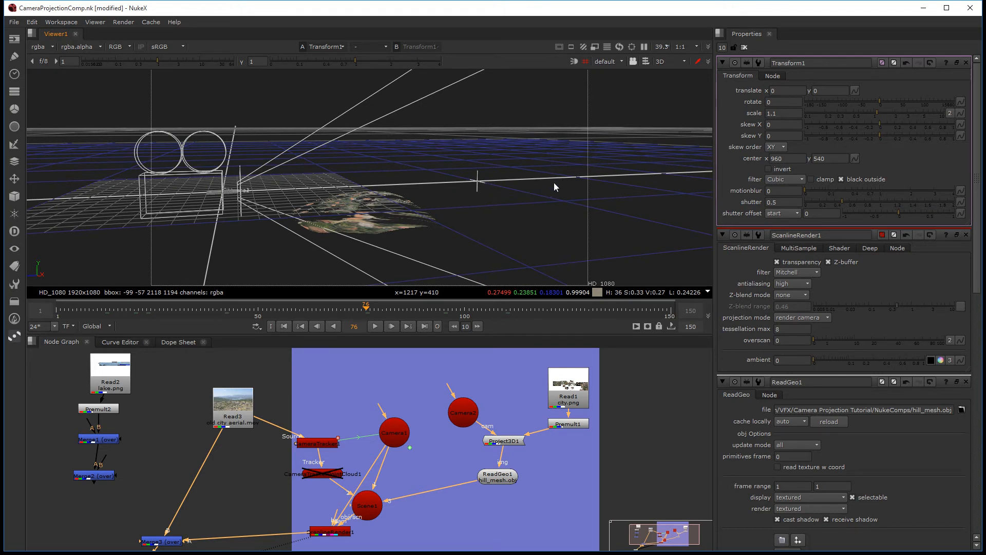
{"action": "middle_click_drag", "start_coordinate": [563, 462], "coordinate": [529, 453]}
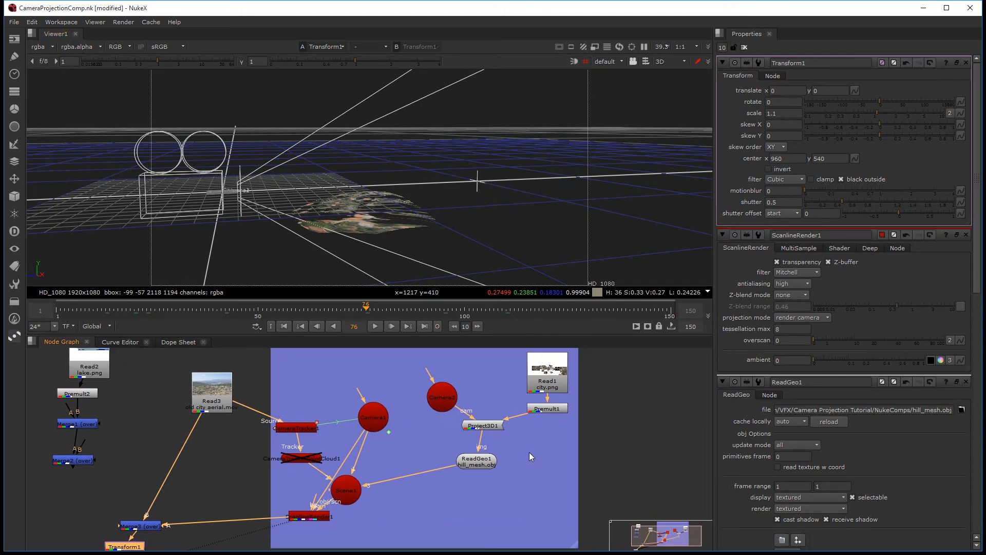